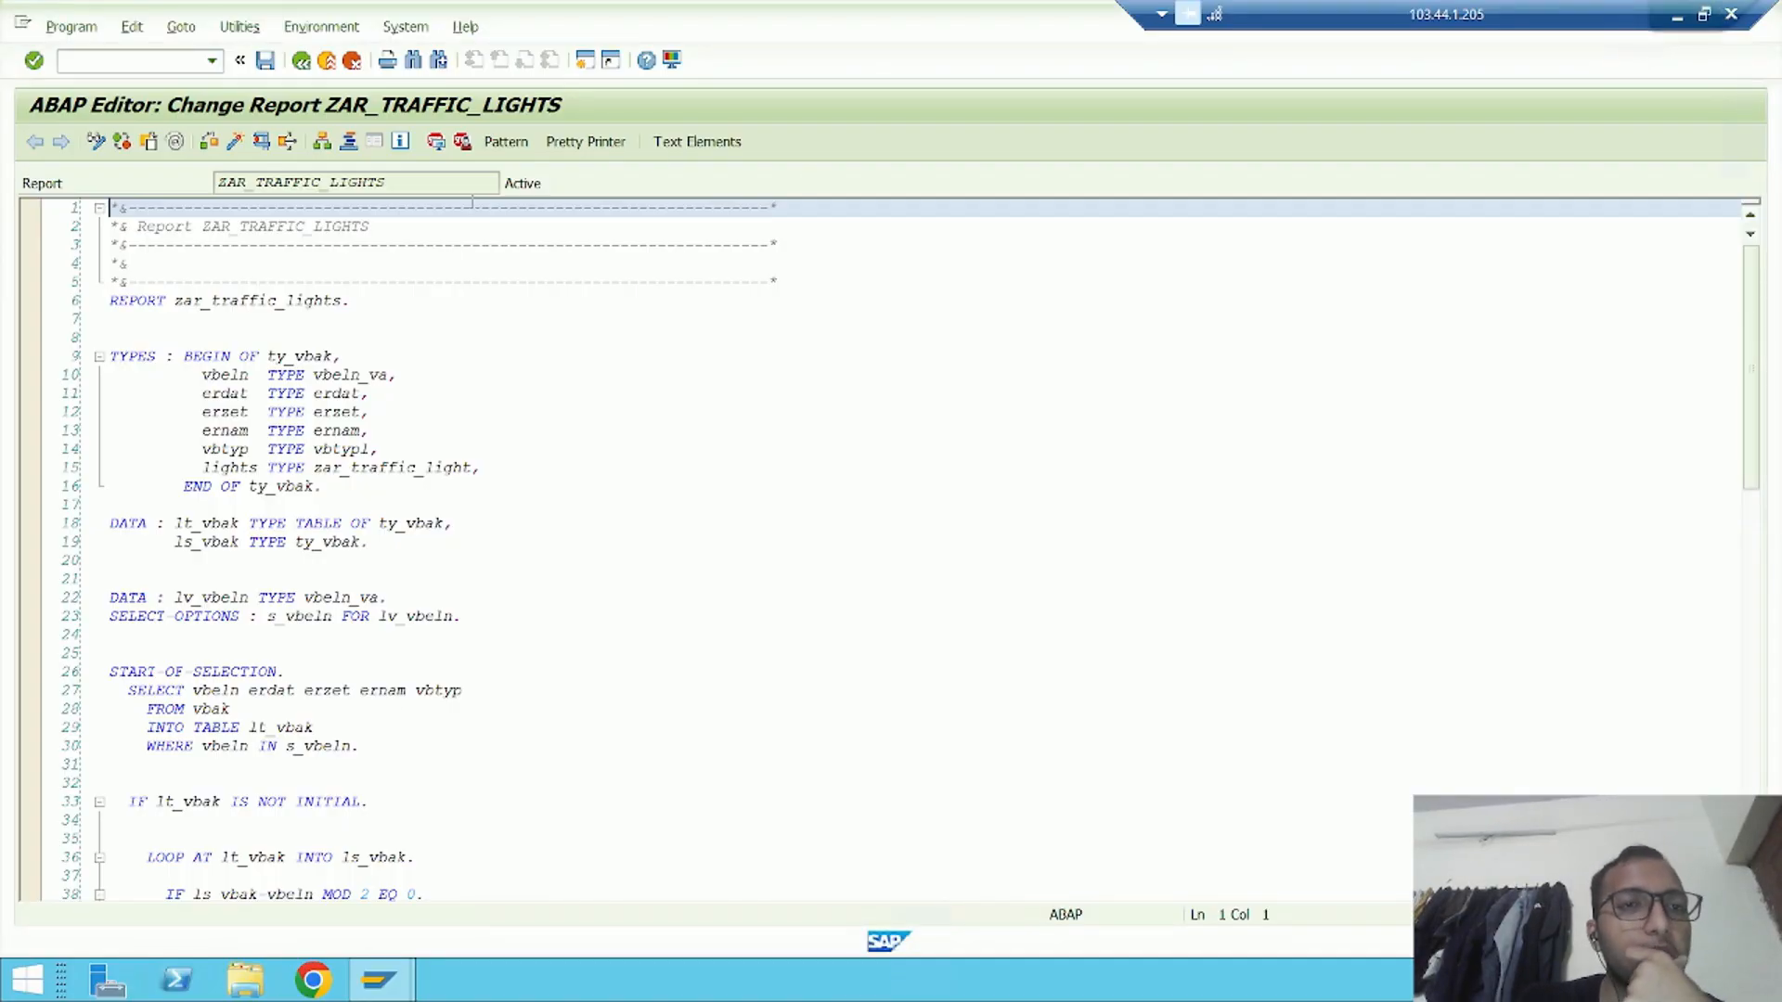
Open transaction SM36 in a new session to define a background job
click(70, 60)
text(/osm)
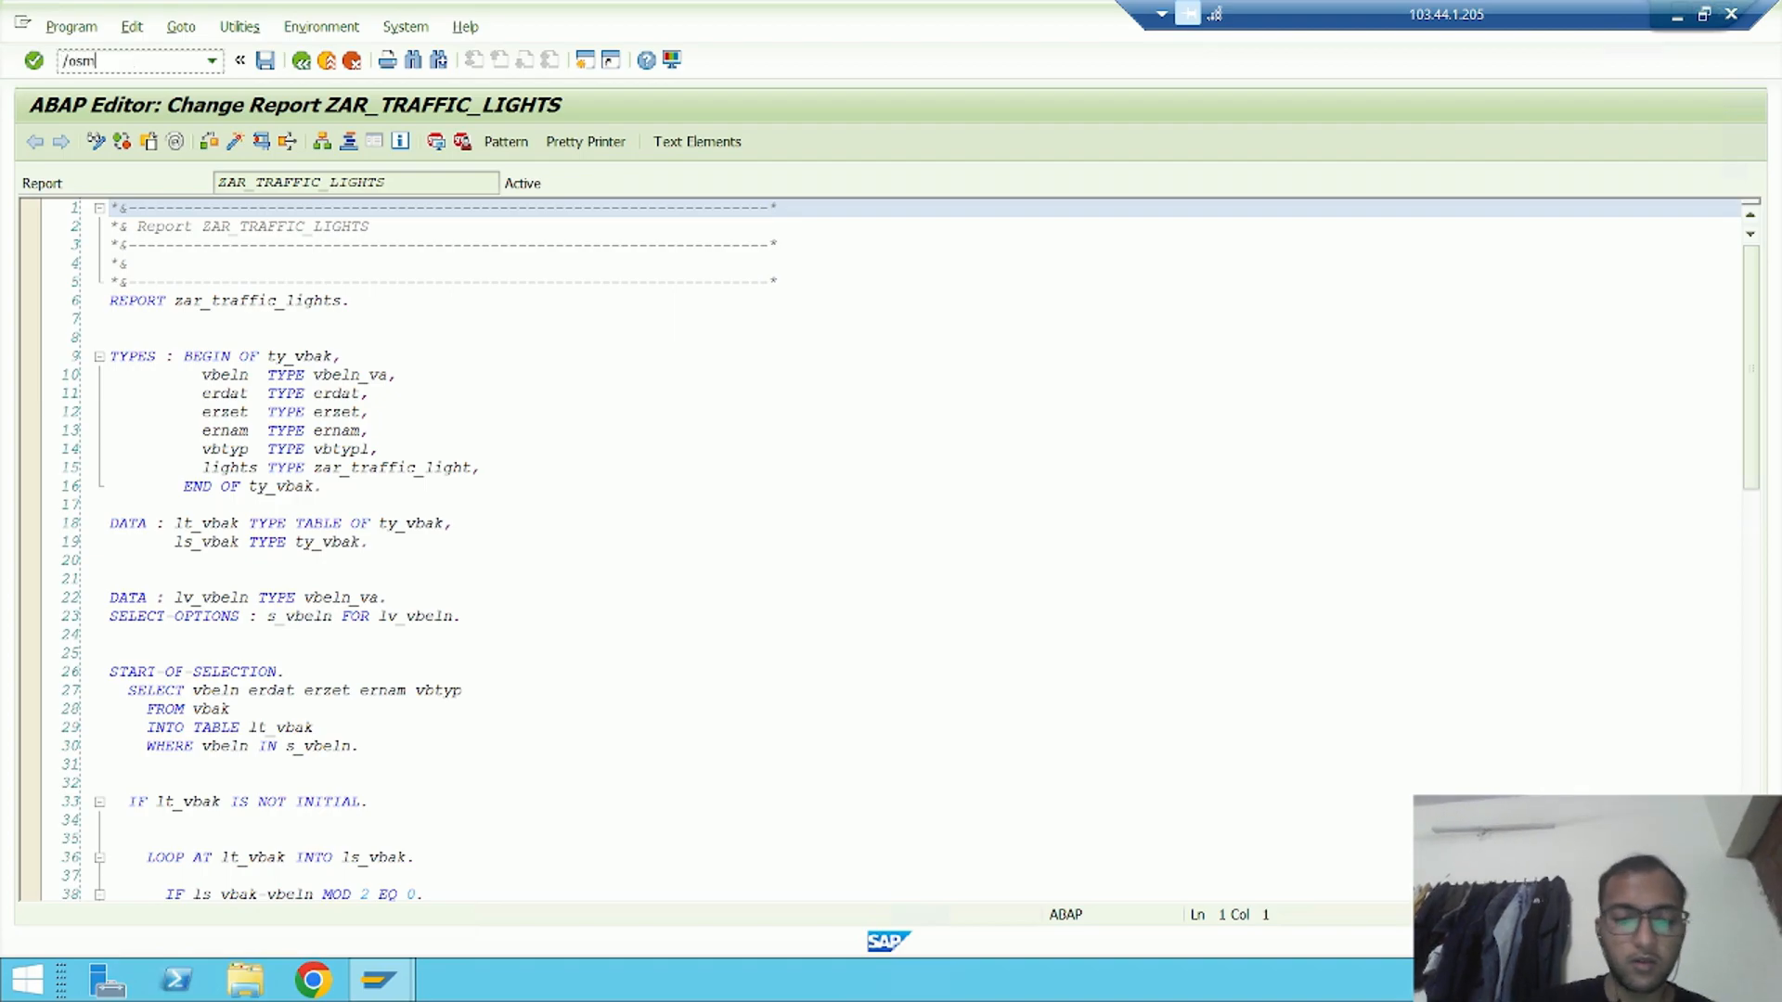
text(36)
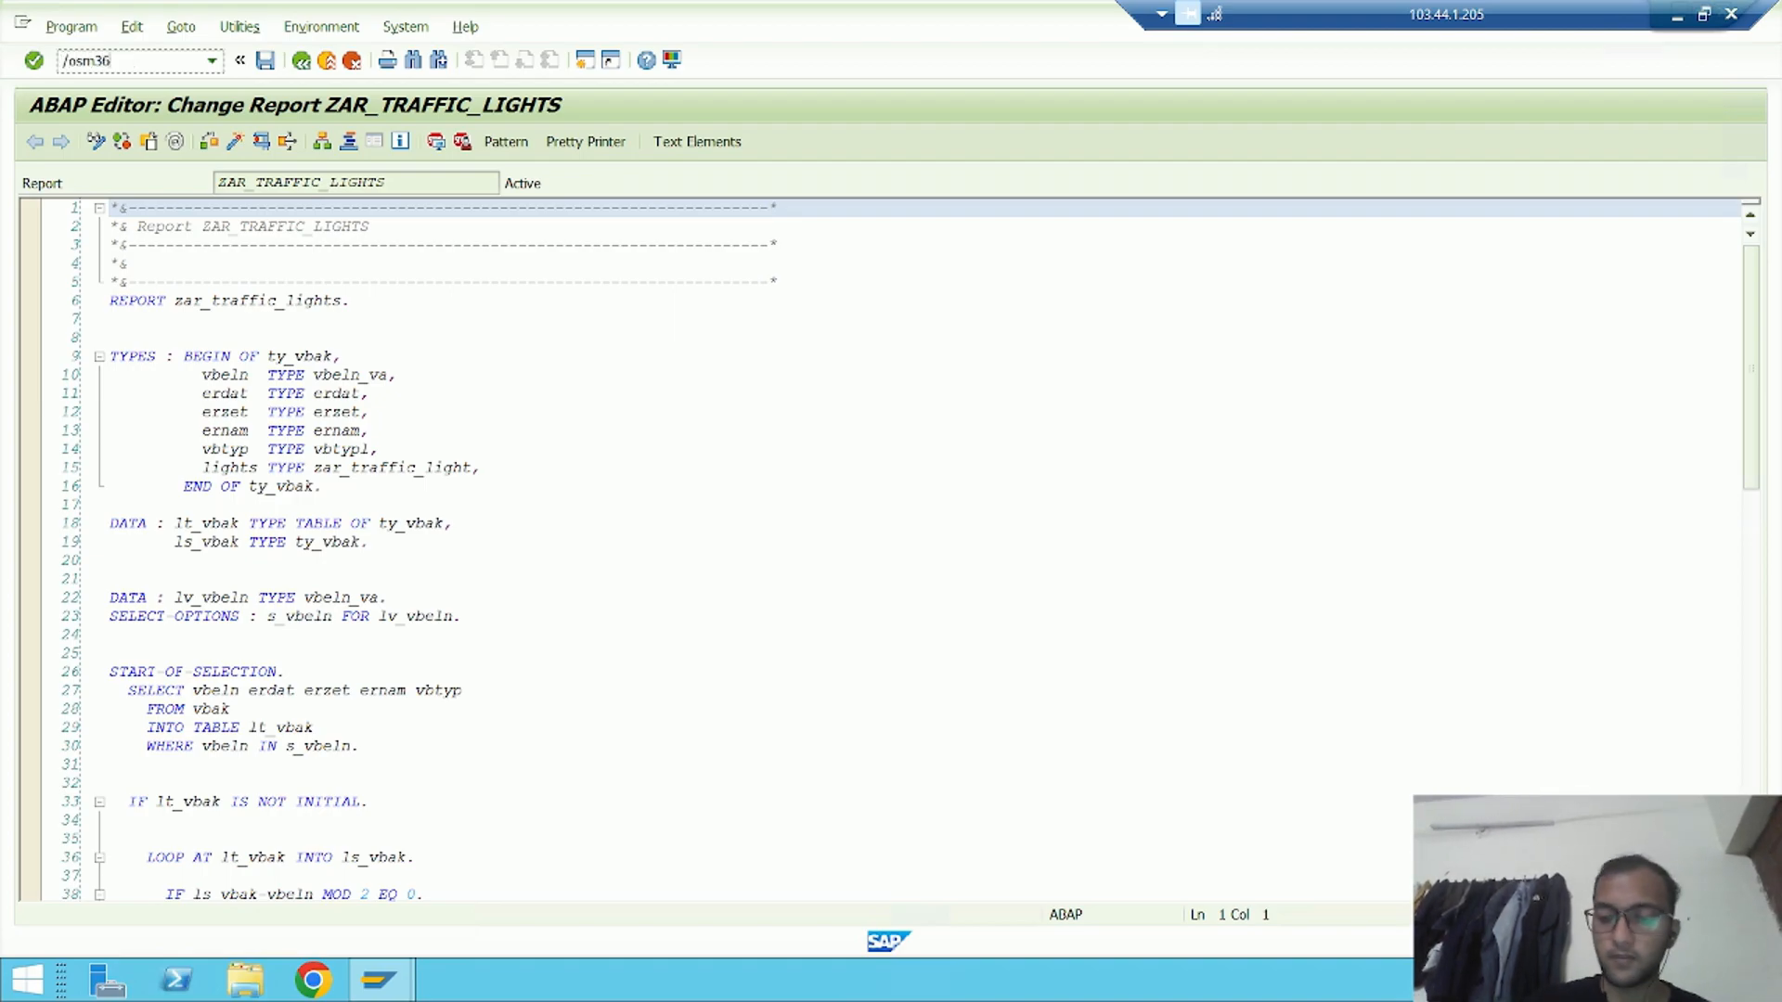
key(Return)
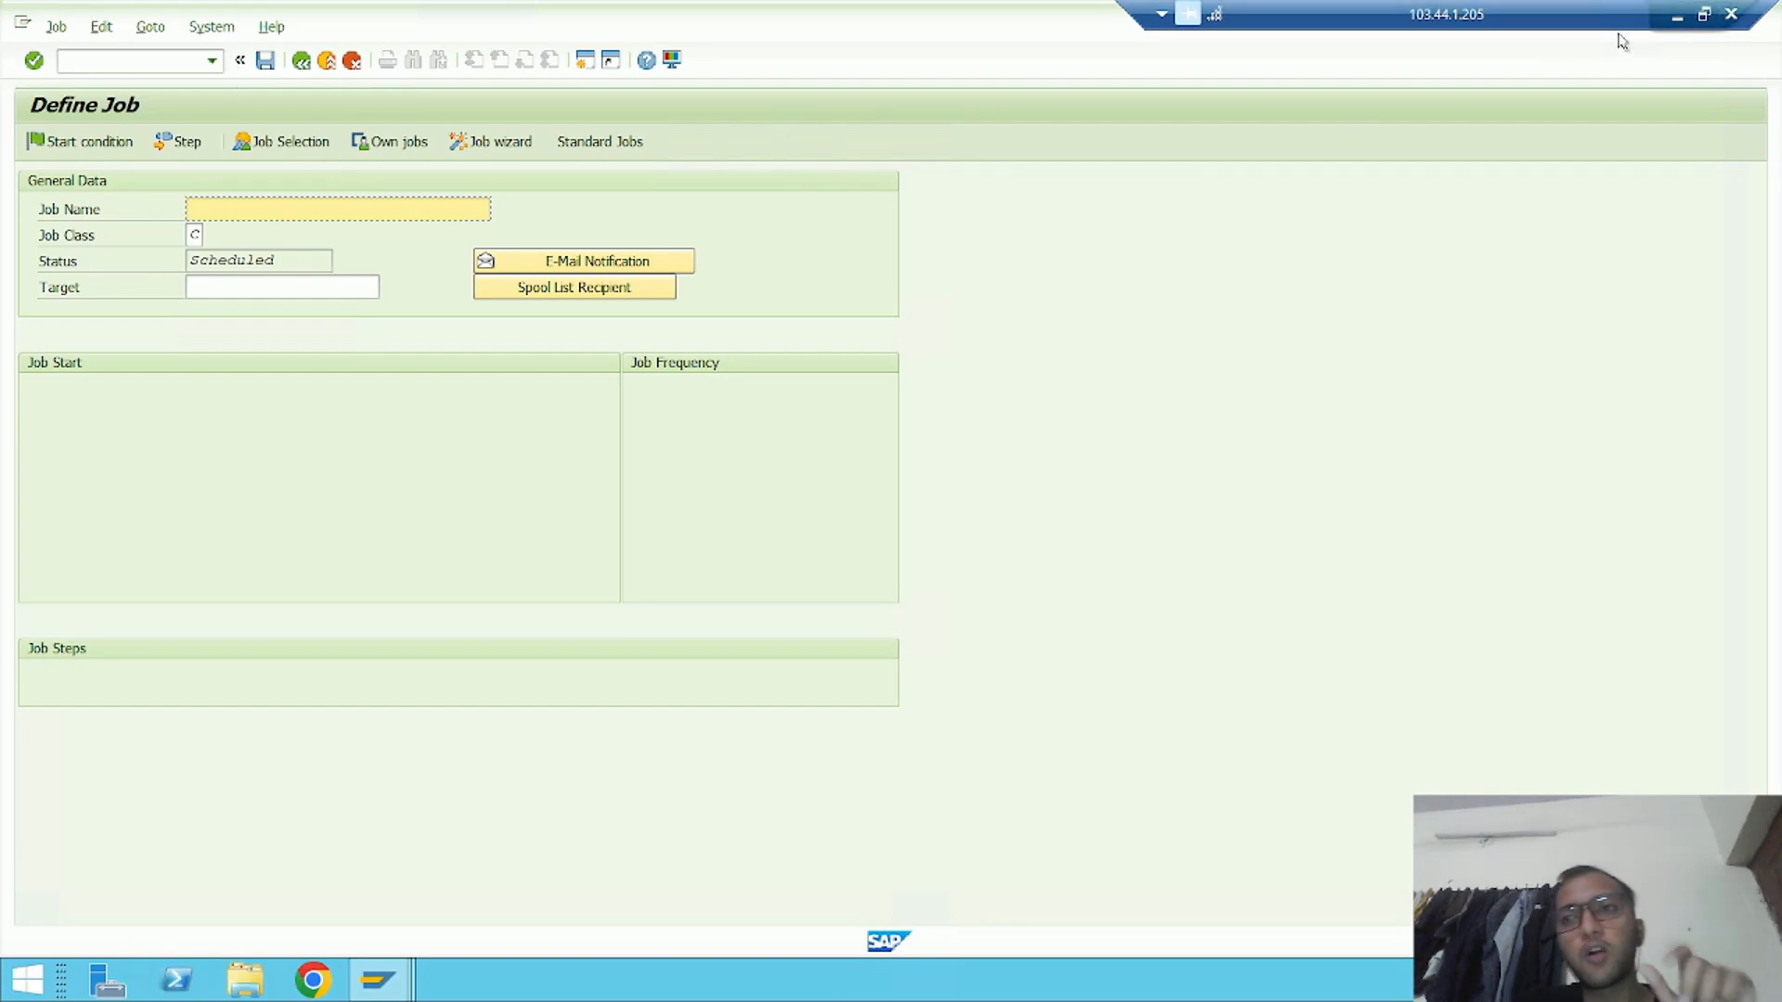
Switch to the Notion notes in the browser, review the introduction on debugging background jobs, and return to the remote SAP session
click(1680, 15)
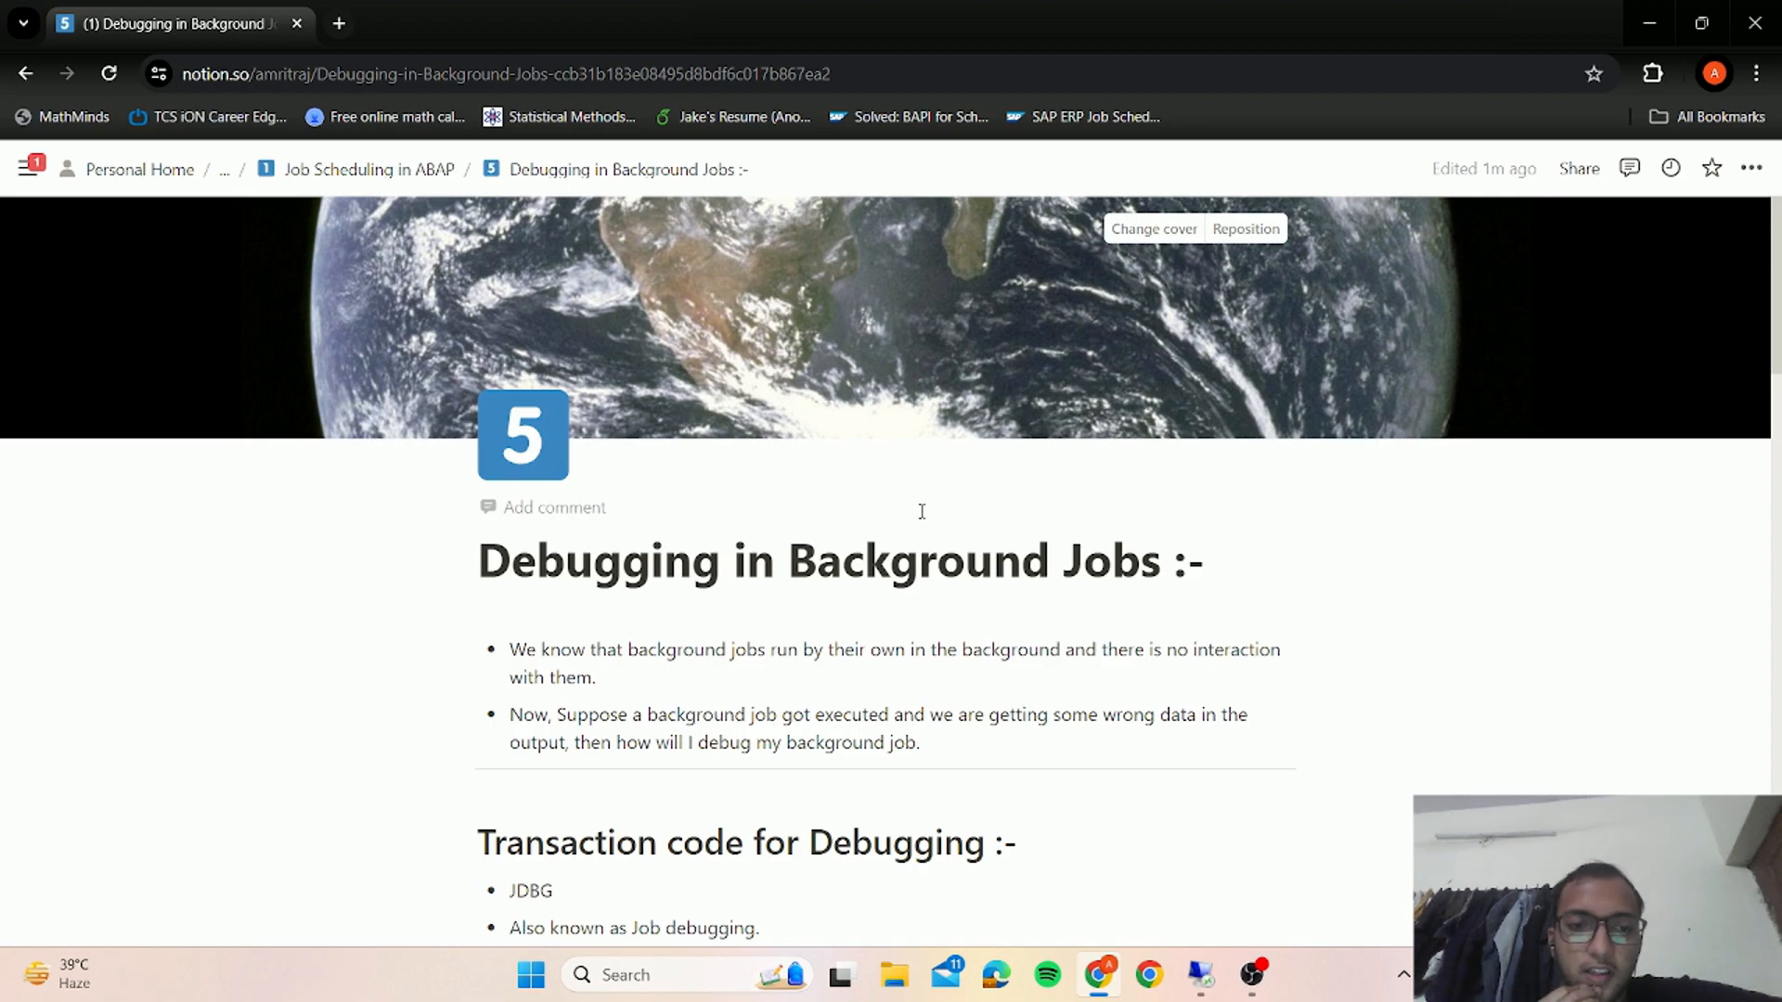
scroll(920, 437, down, 3)
drag(814, 417, 1315, 434)
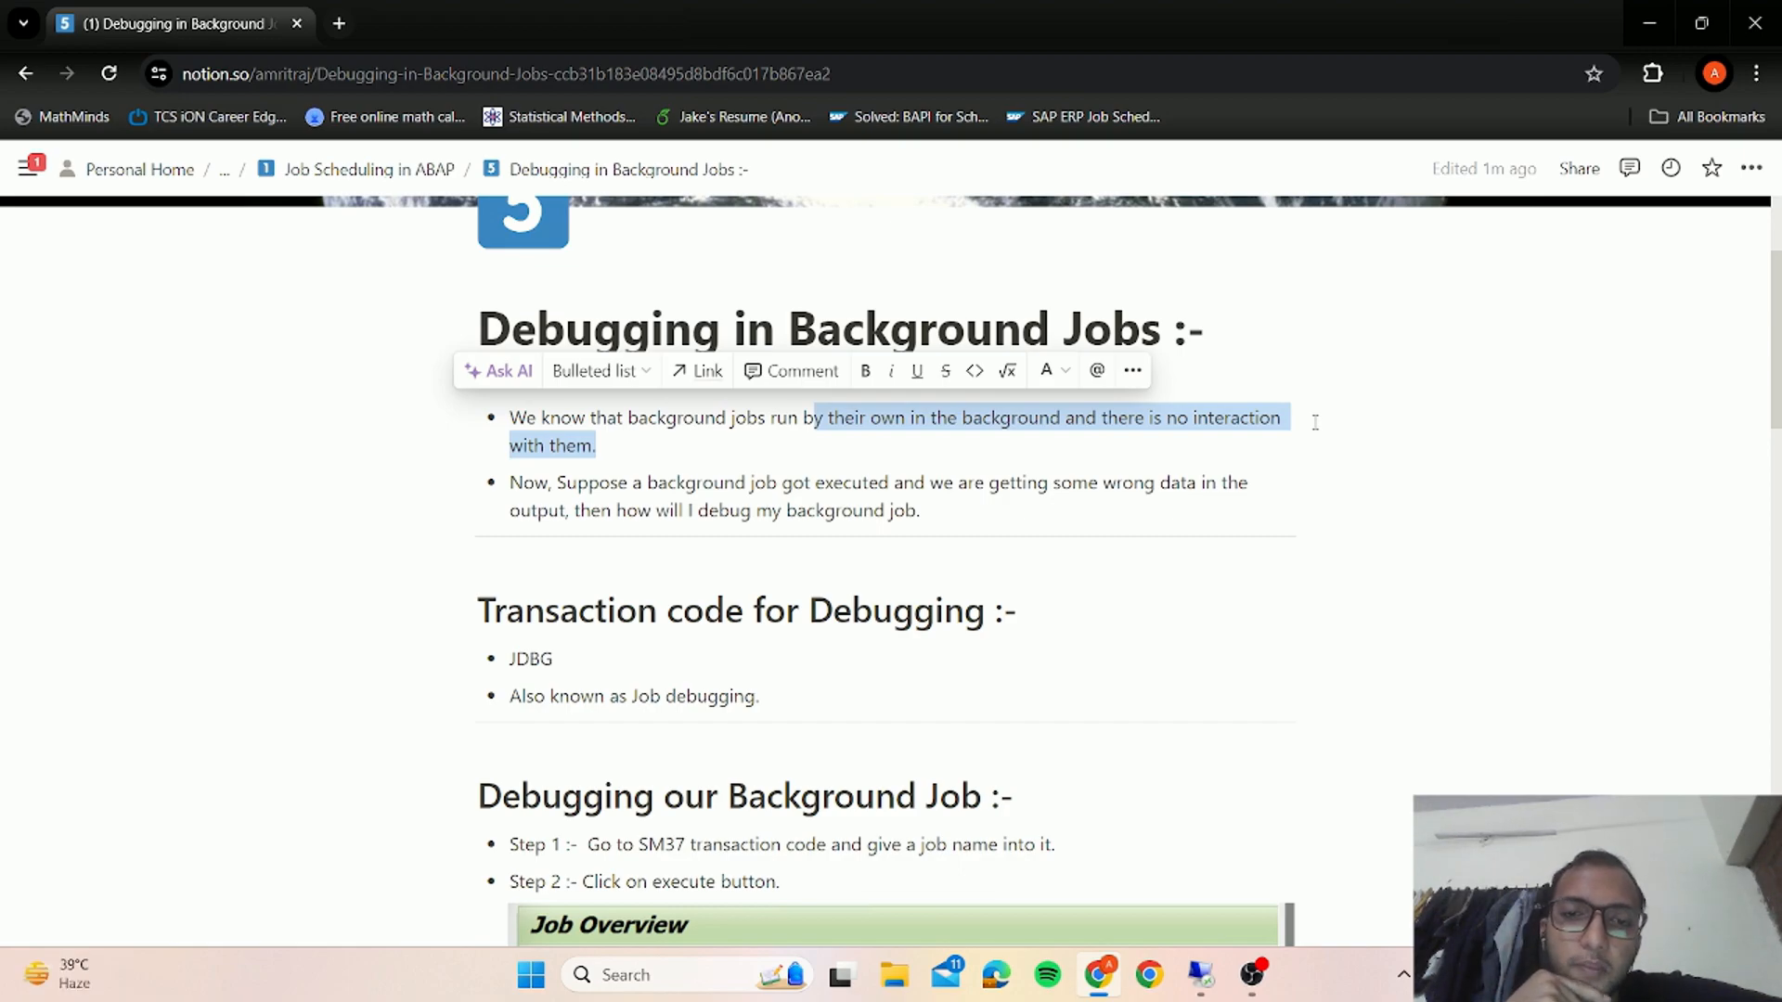
click(1261, 471)
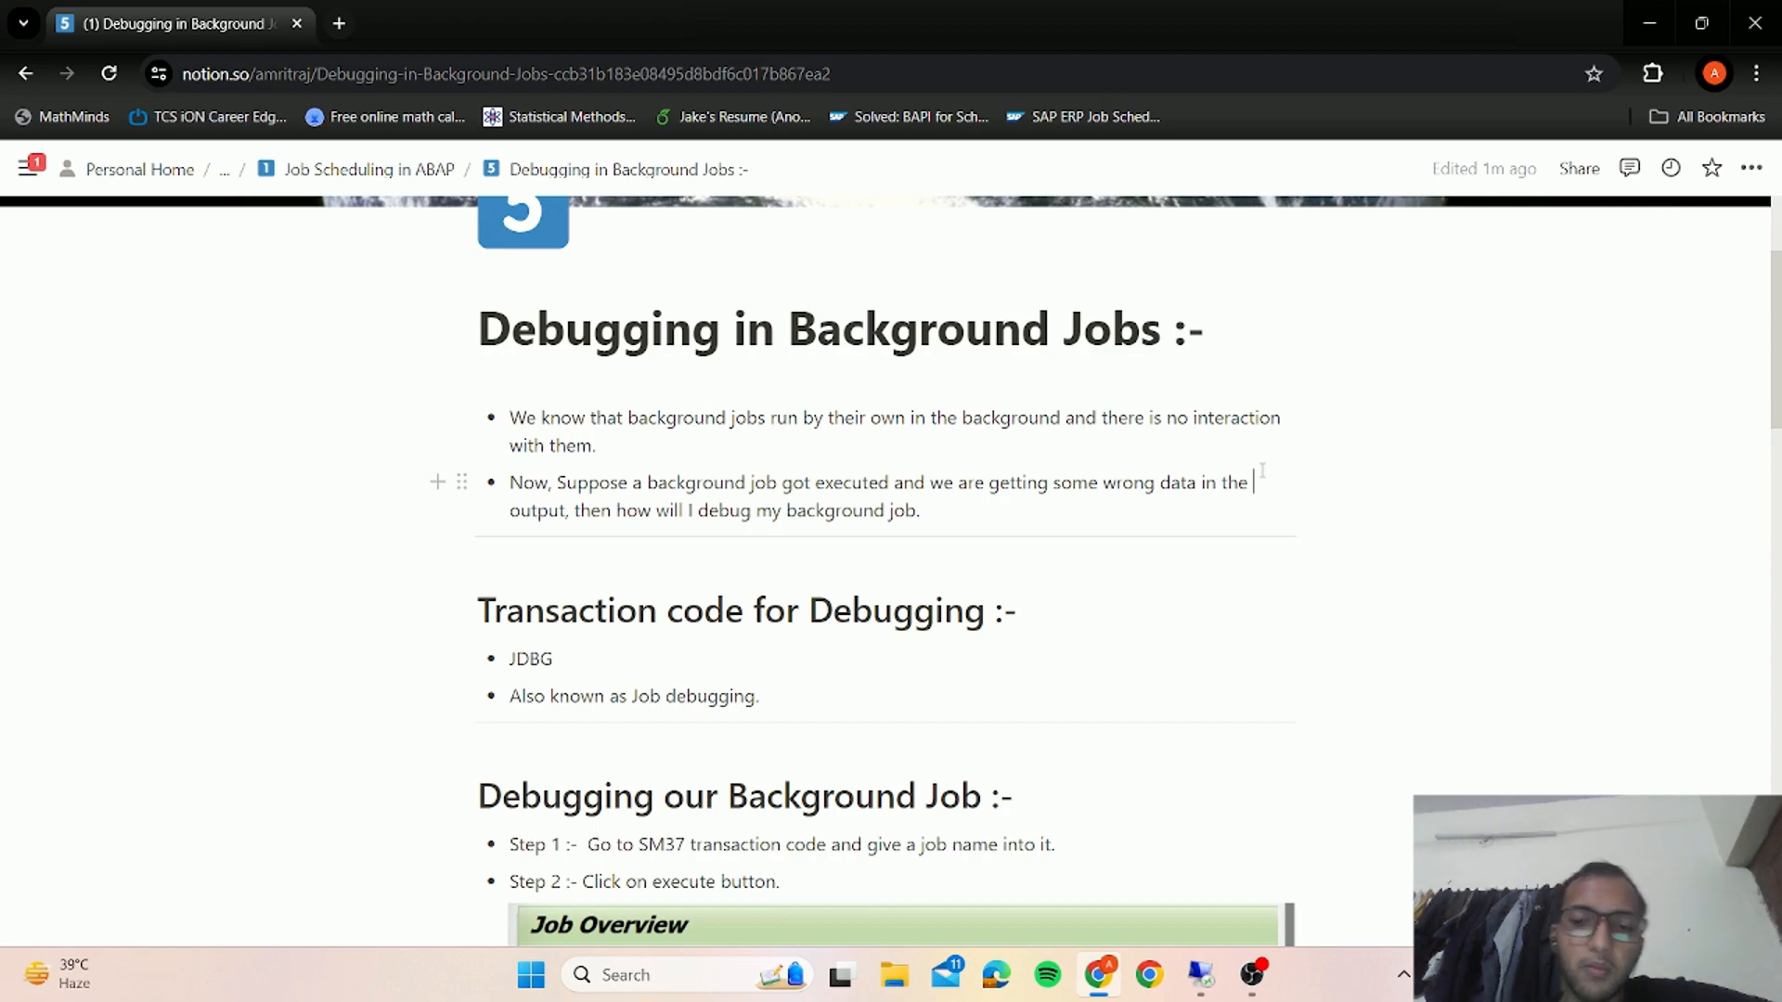
click(1200, 974)
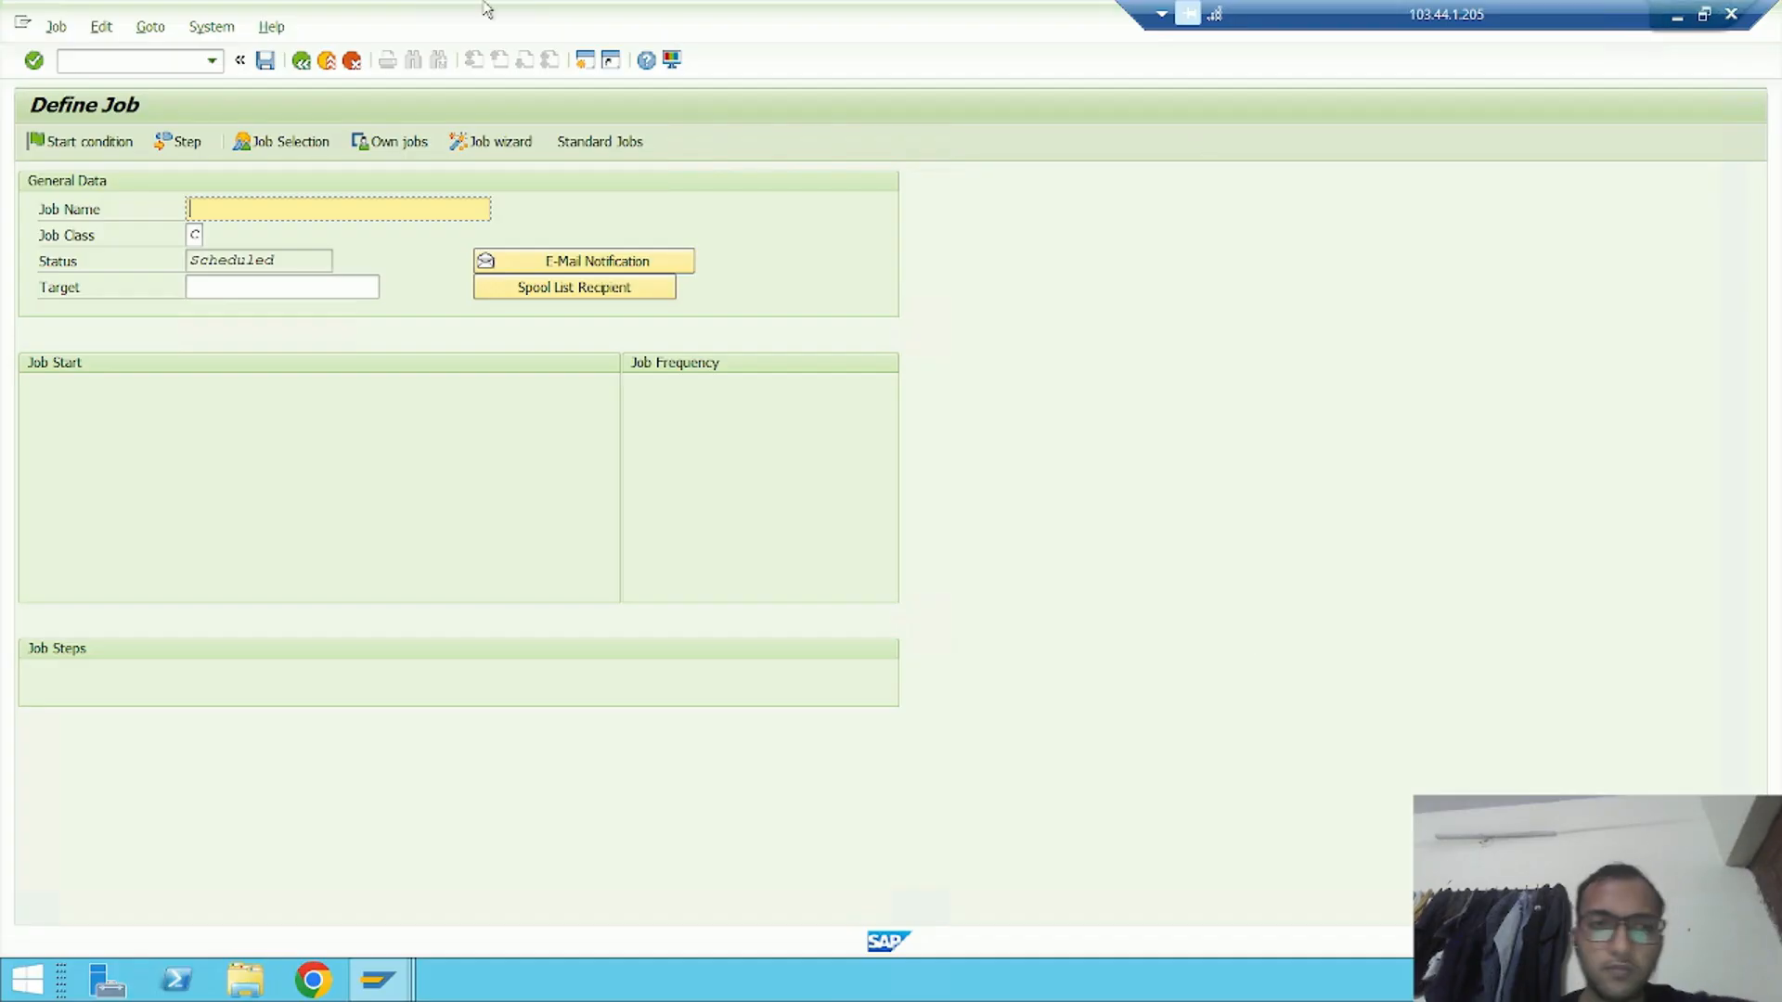
Name the job AR_BACKGROUNDJOB_9 and set its job class to A - High priority
key(BackSpace)
key(Down)
key(Return)
key(BackSpace)
text(9)
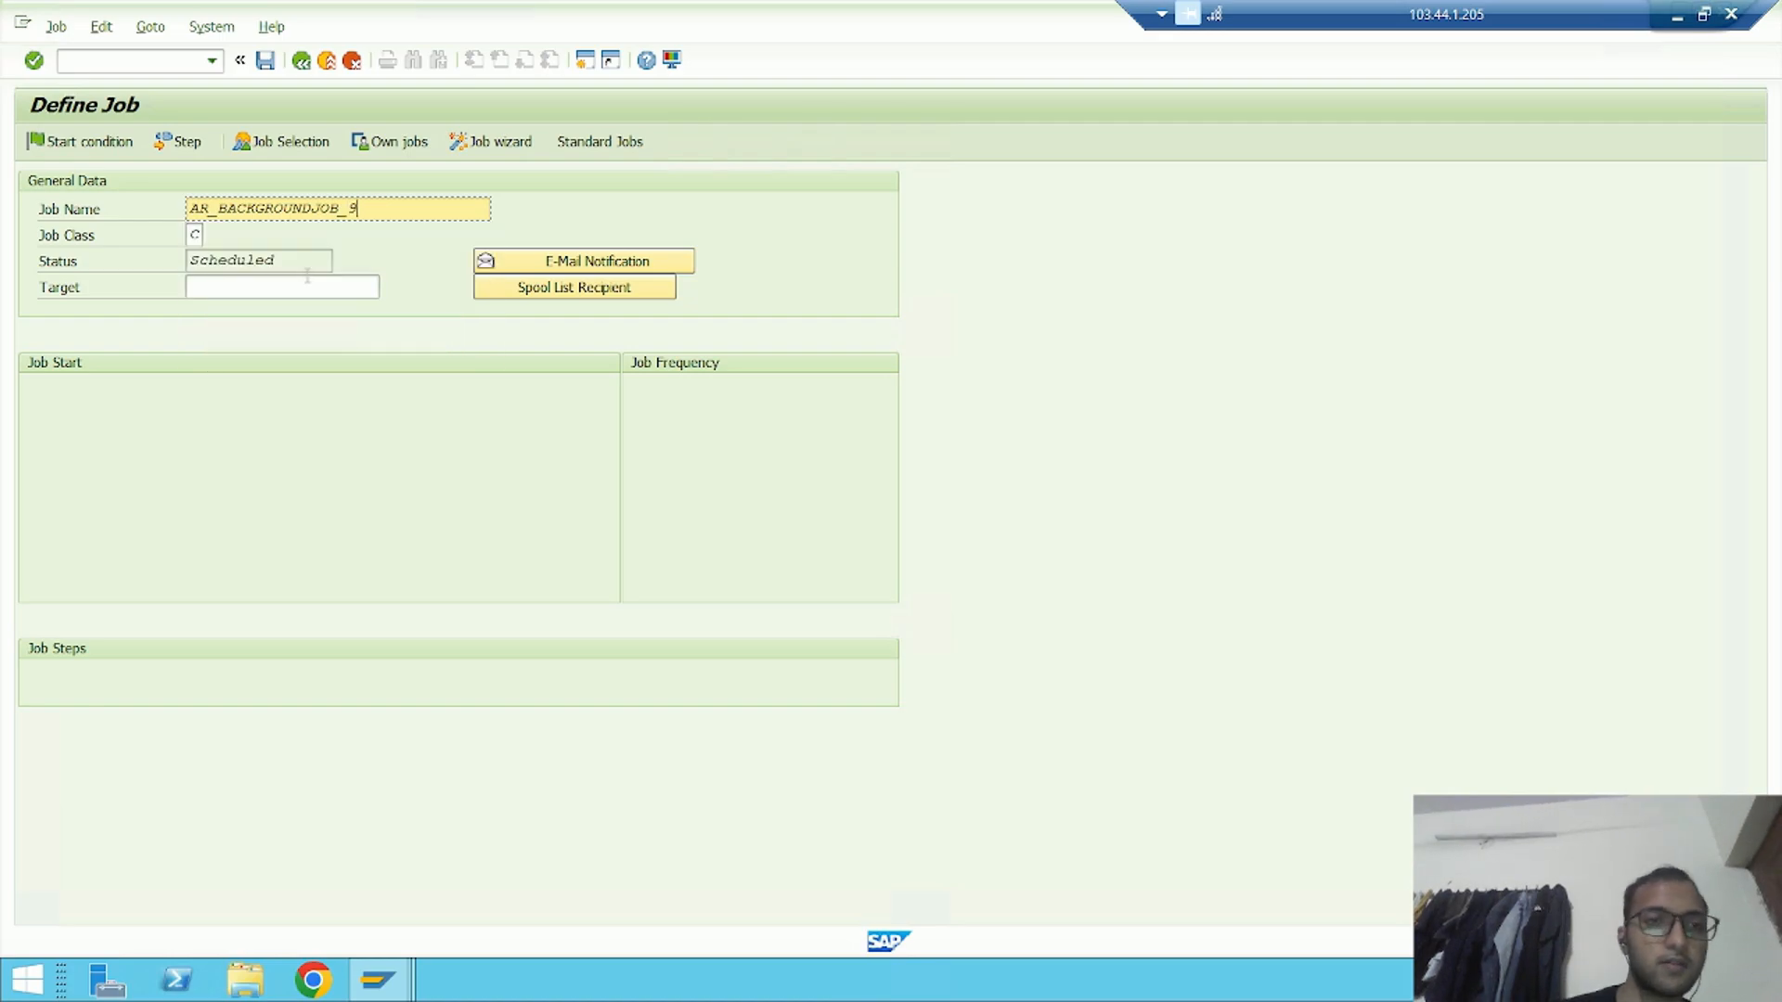
click(197, 237)
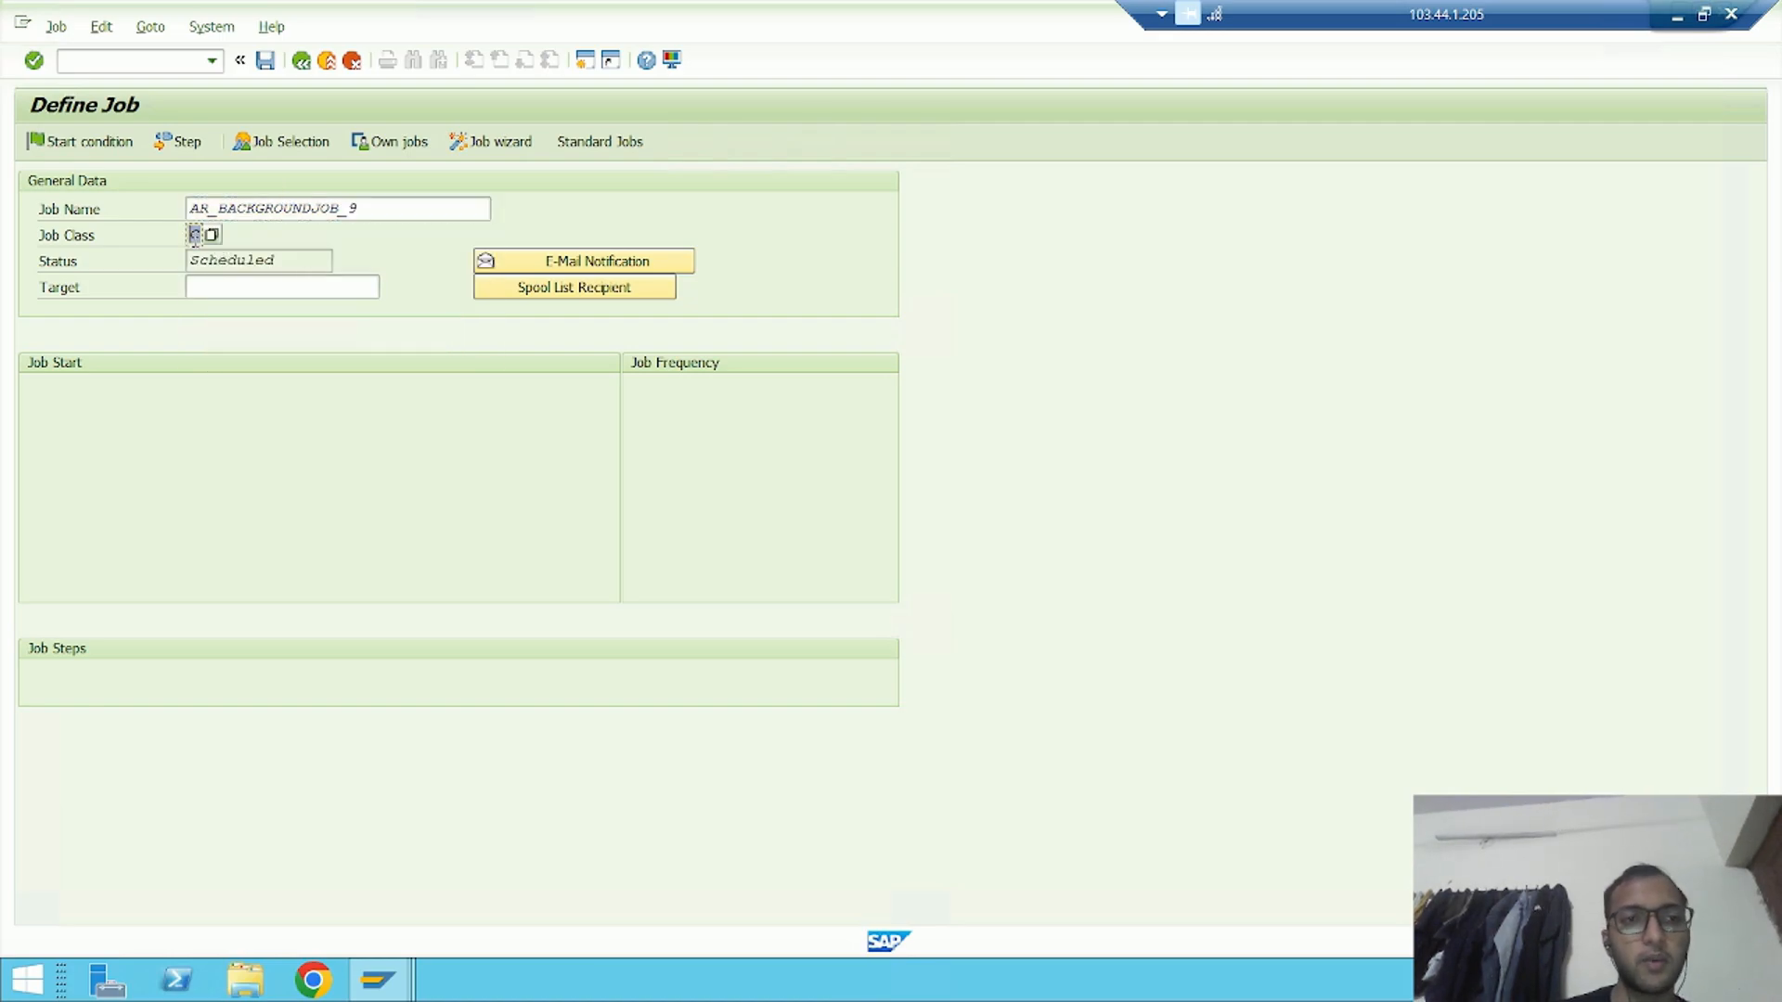
click(211, 234)
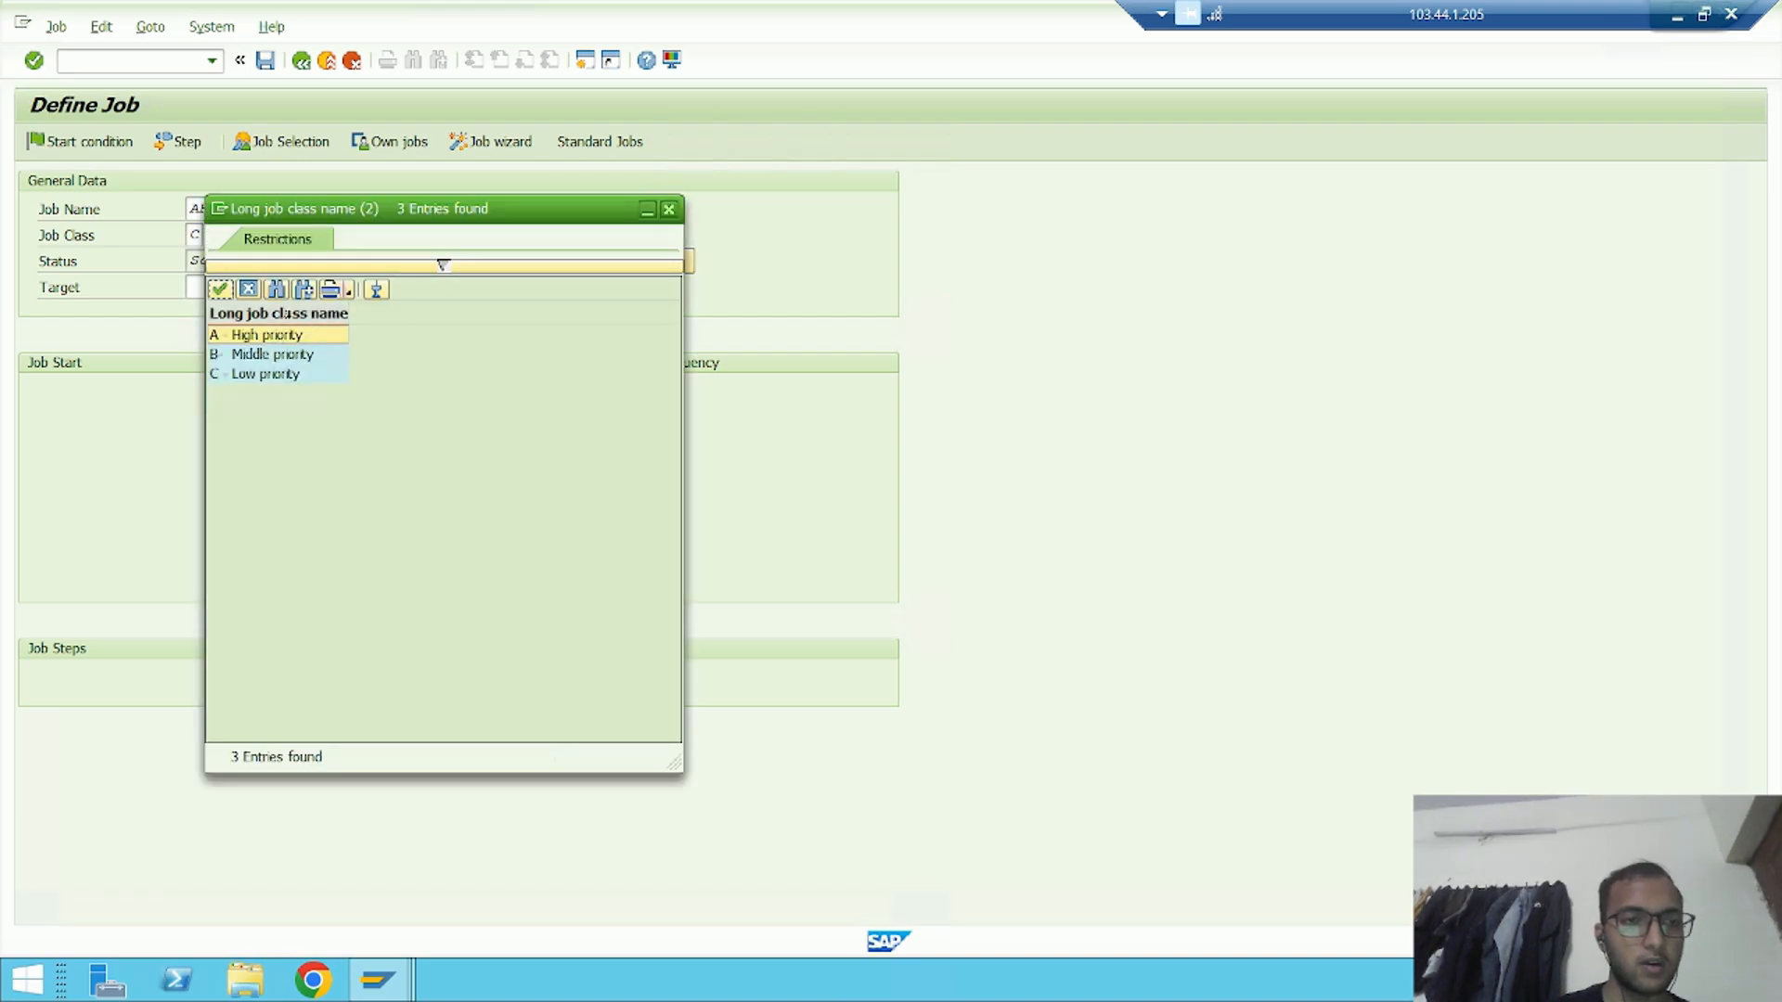
double_click(269, 335)
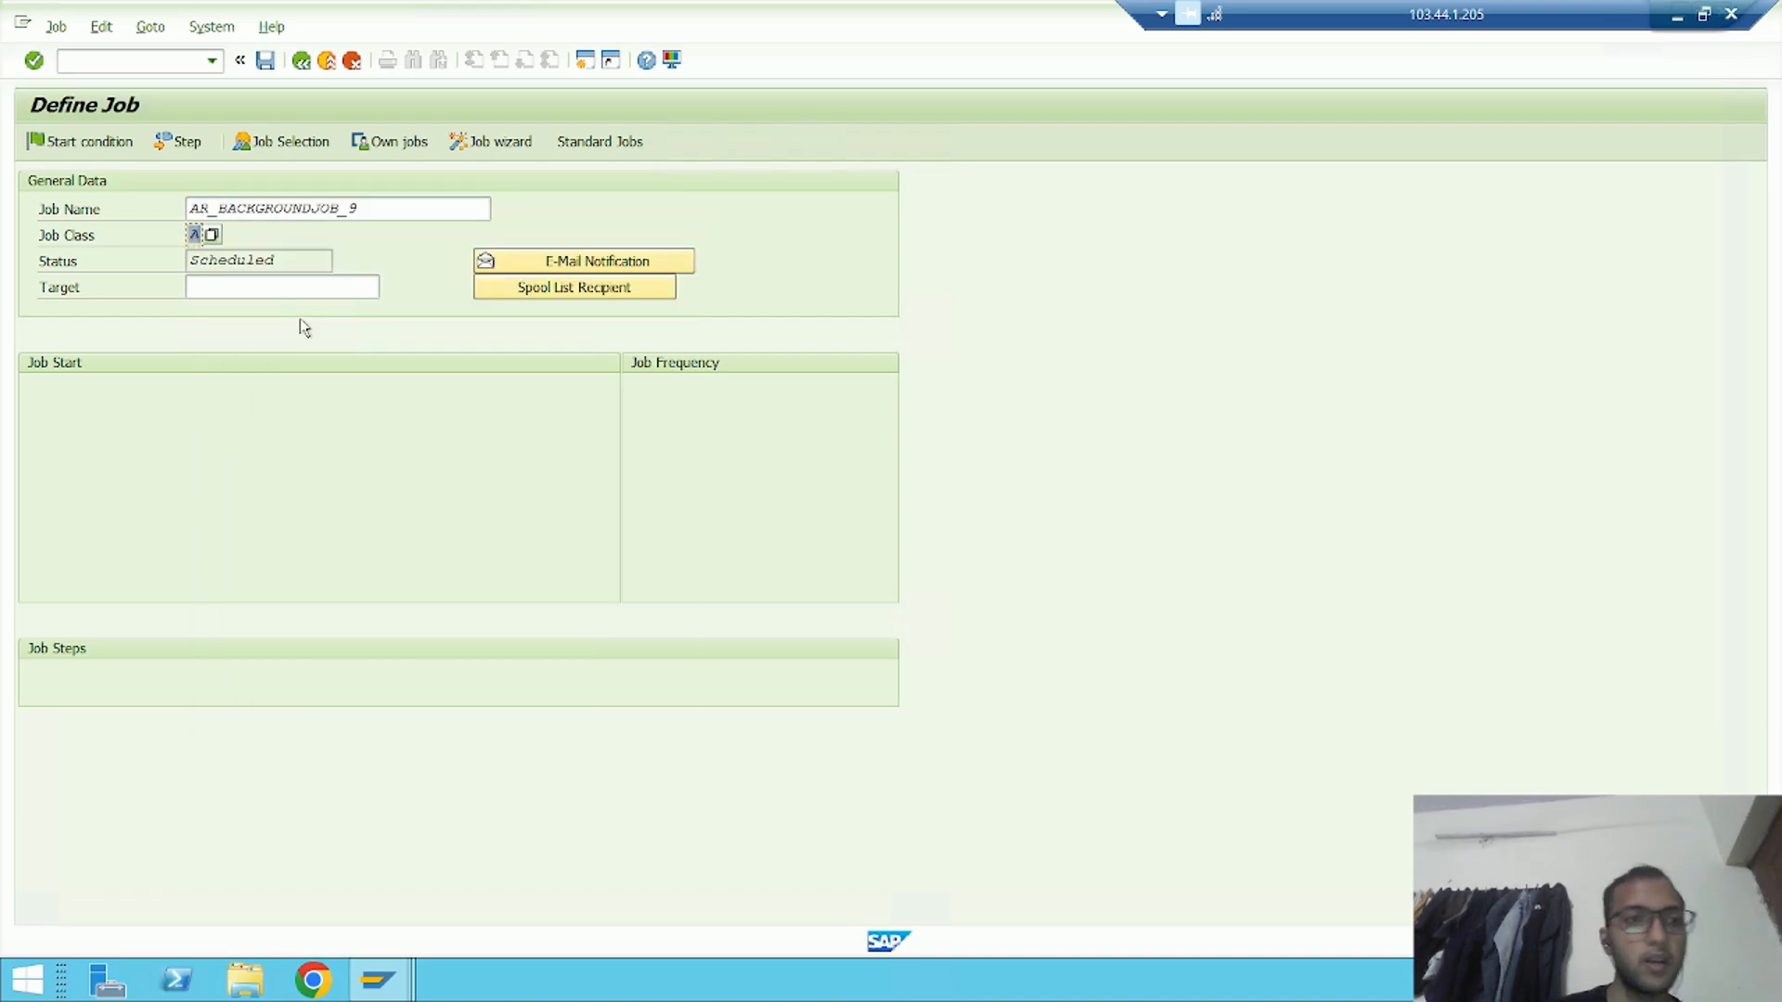
Add a job step running ABAP program ZAR_TRAFFIC_LIGHTS with variant INPUT1TO30, and save the job
click(191, 147)
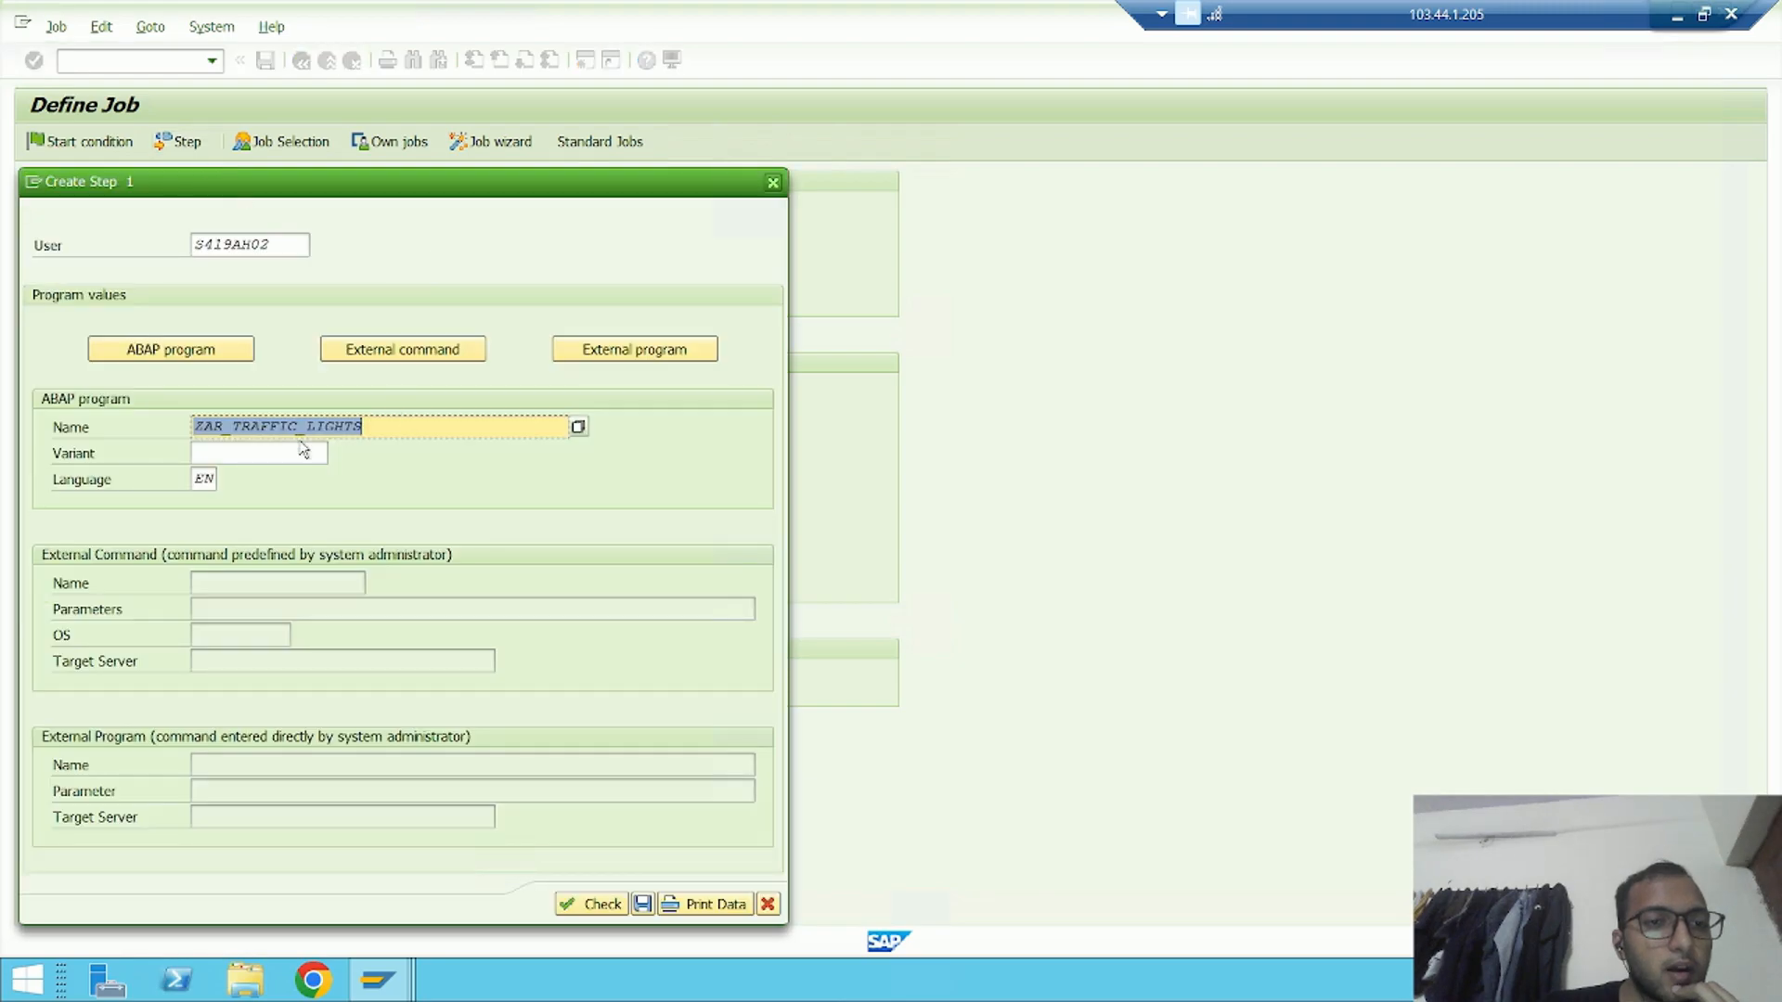
key(alt+Tab)
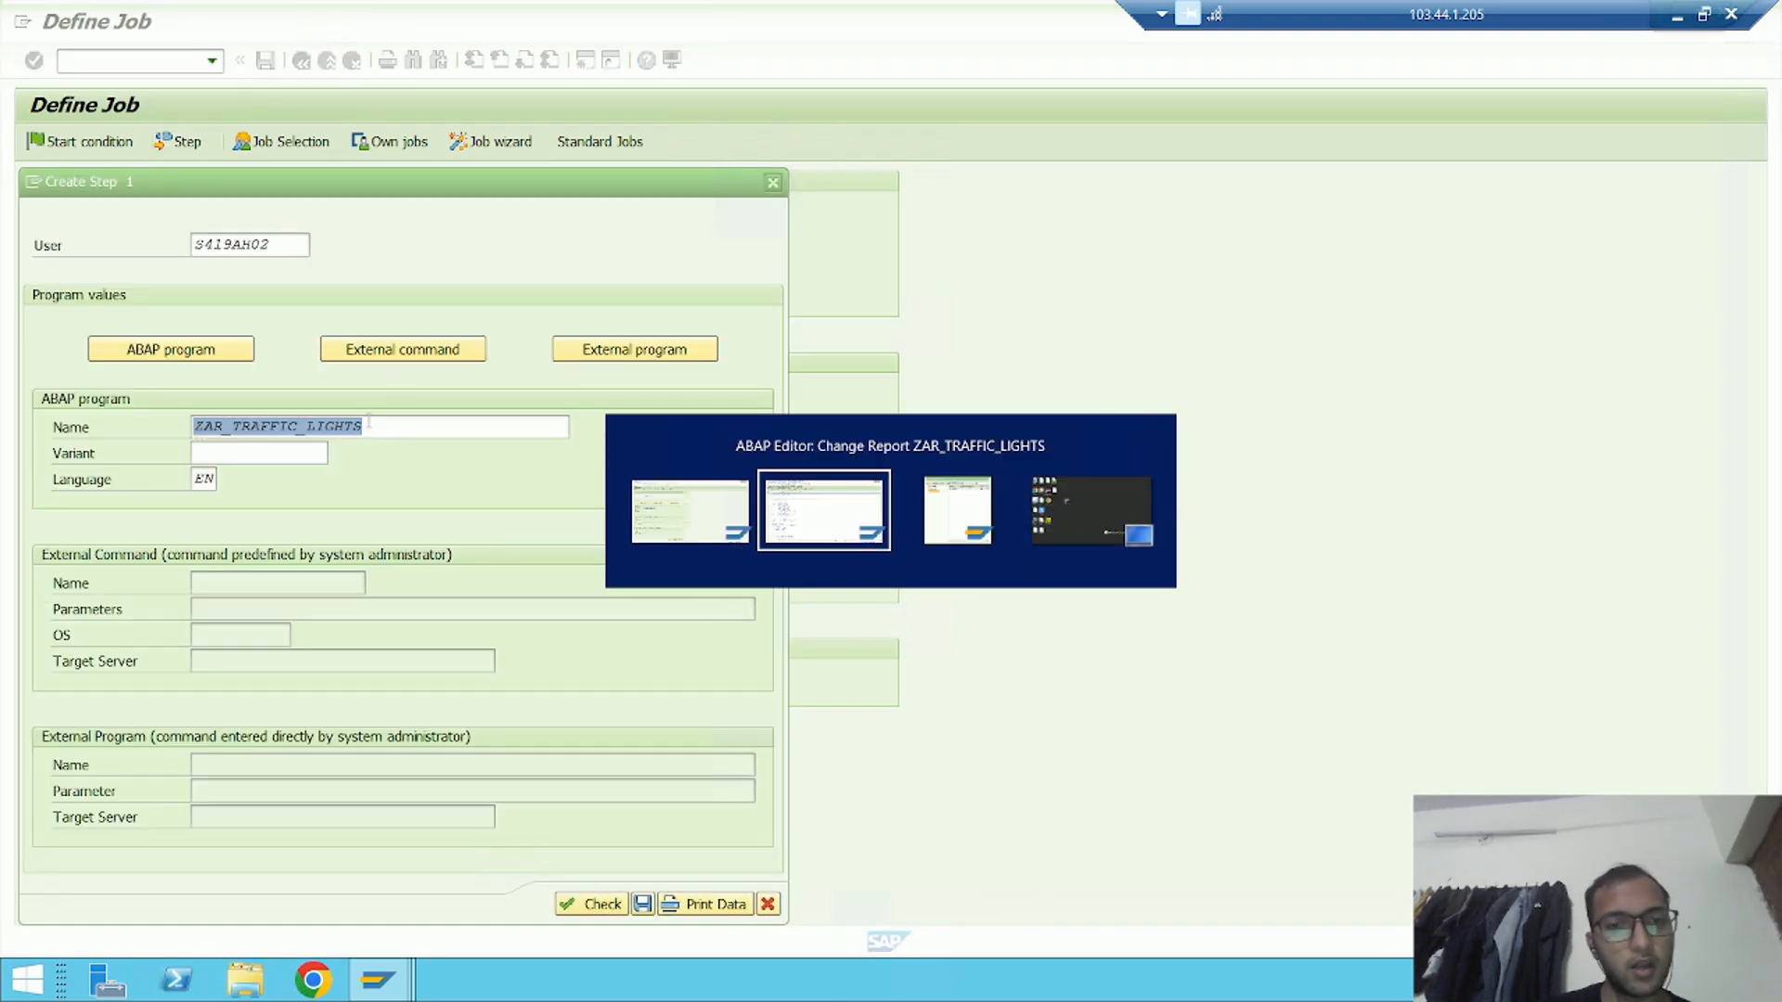
key(alt+Tab)
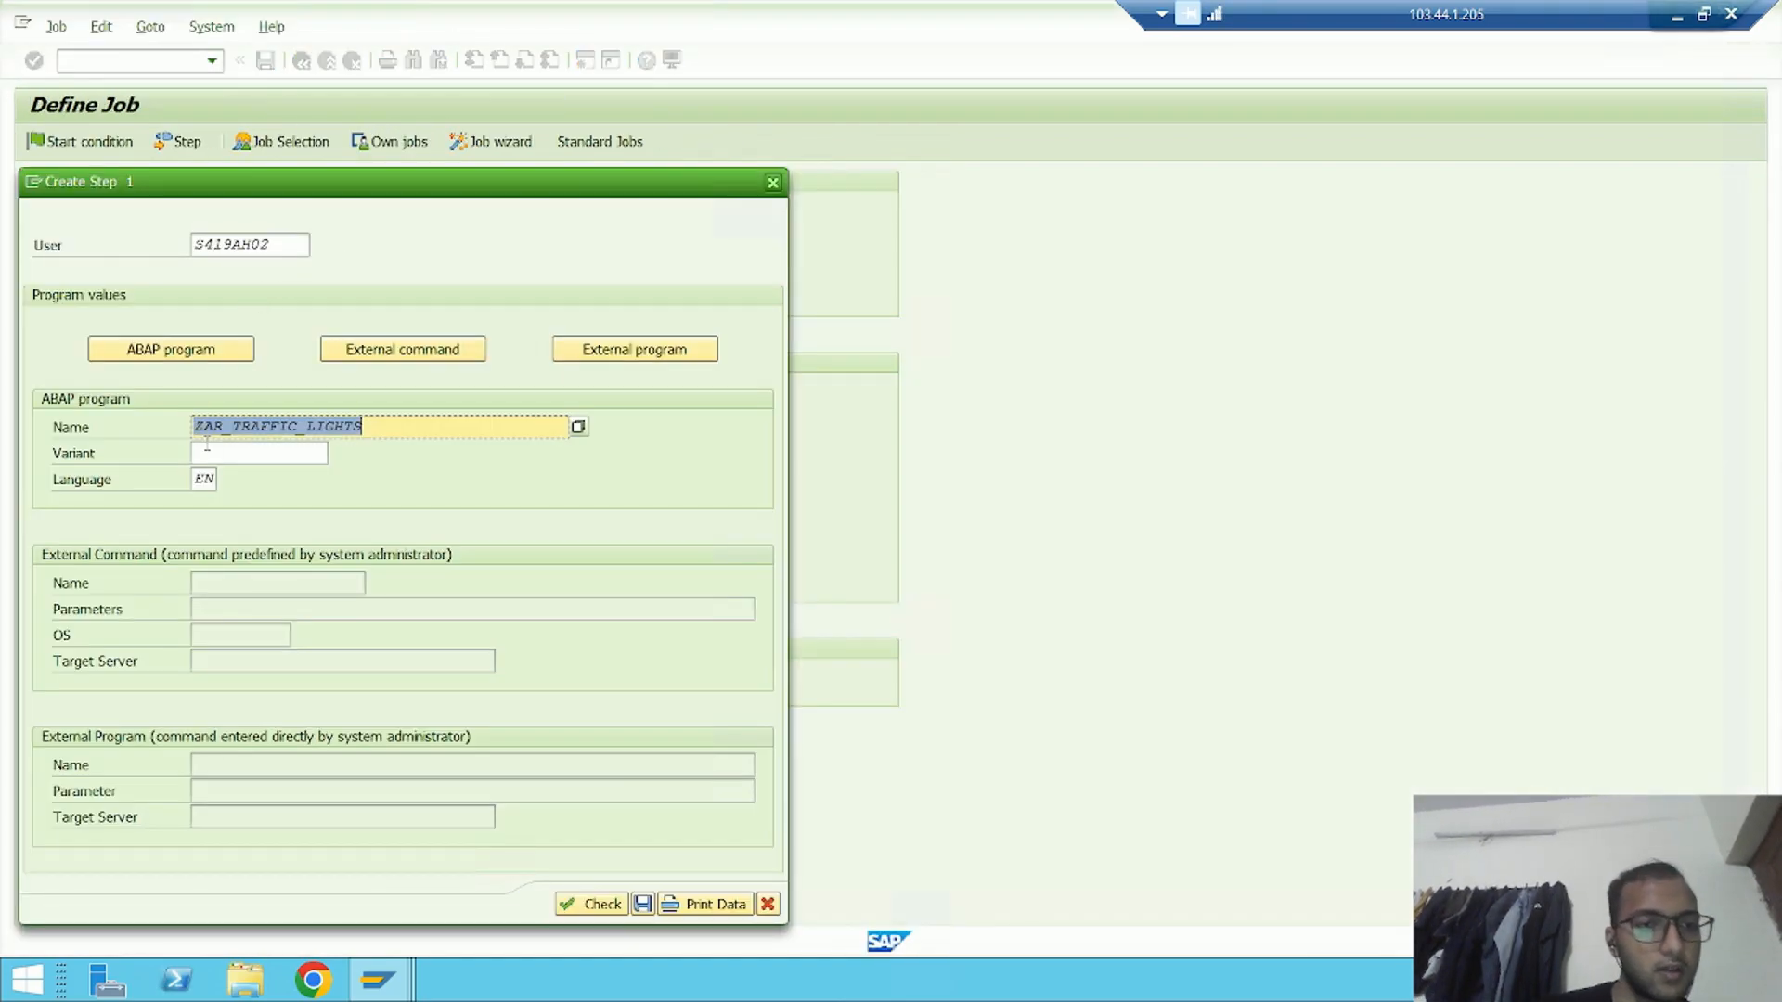
key(Tab)
click(336, 452)
double_click(239, 176)
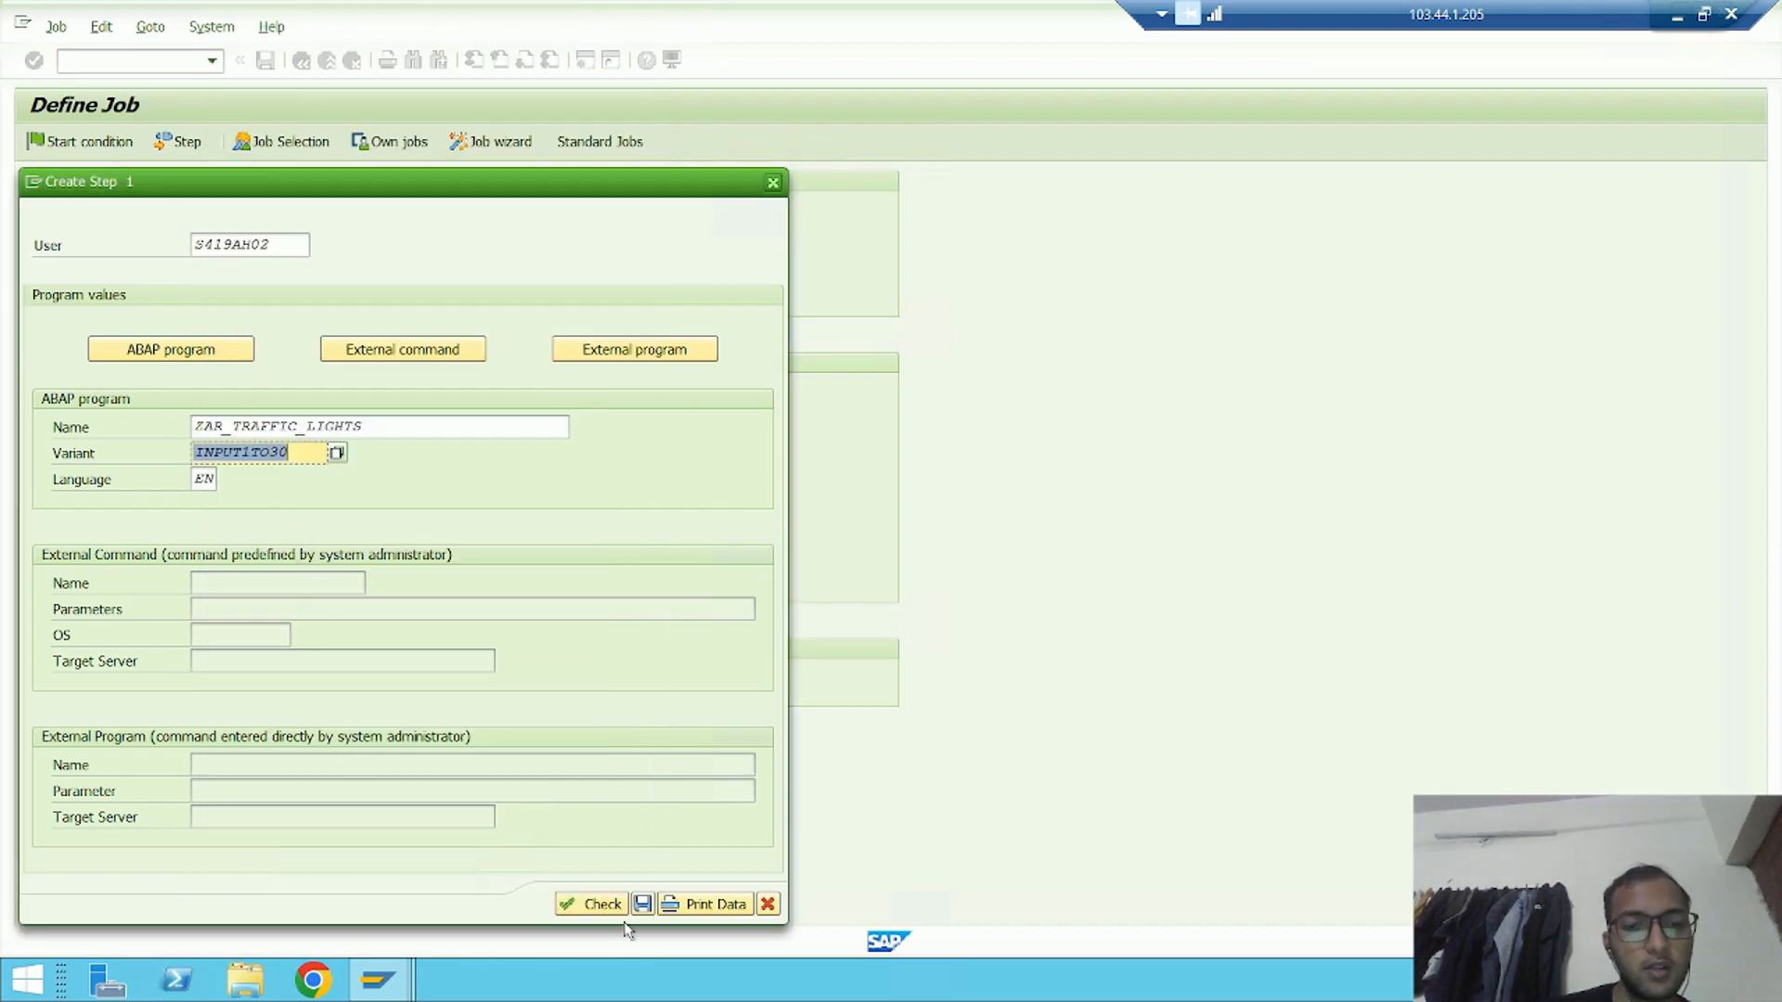
click(642, 904)
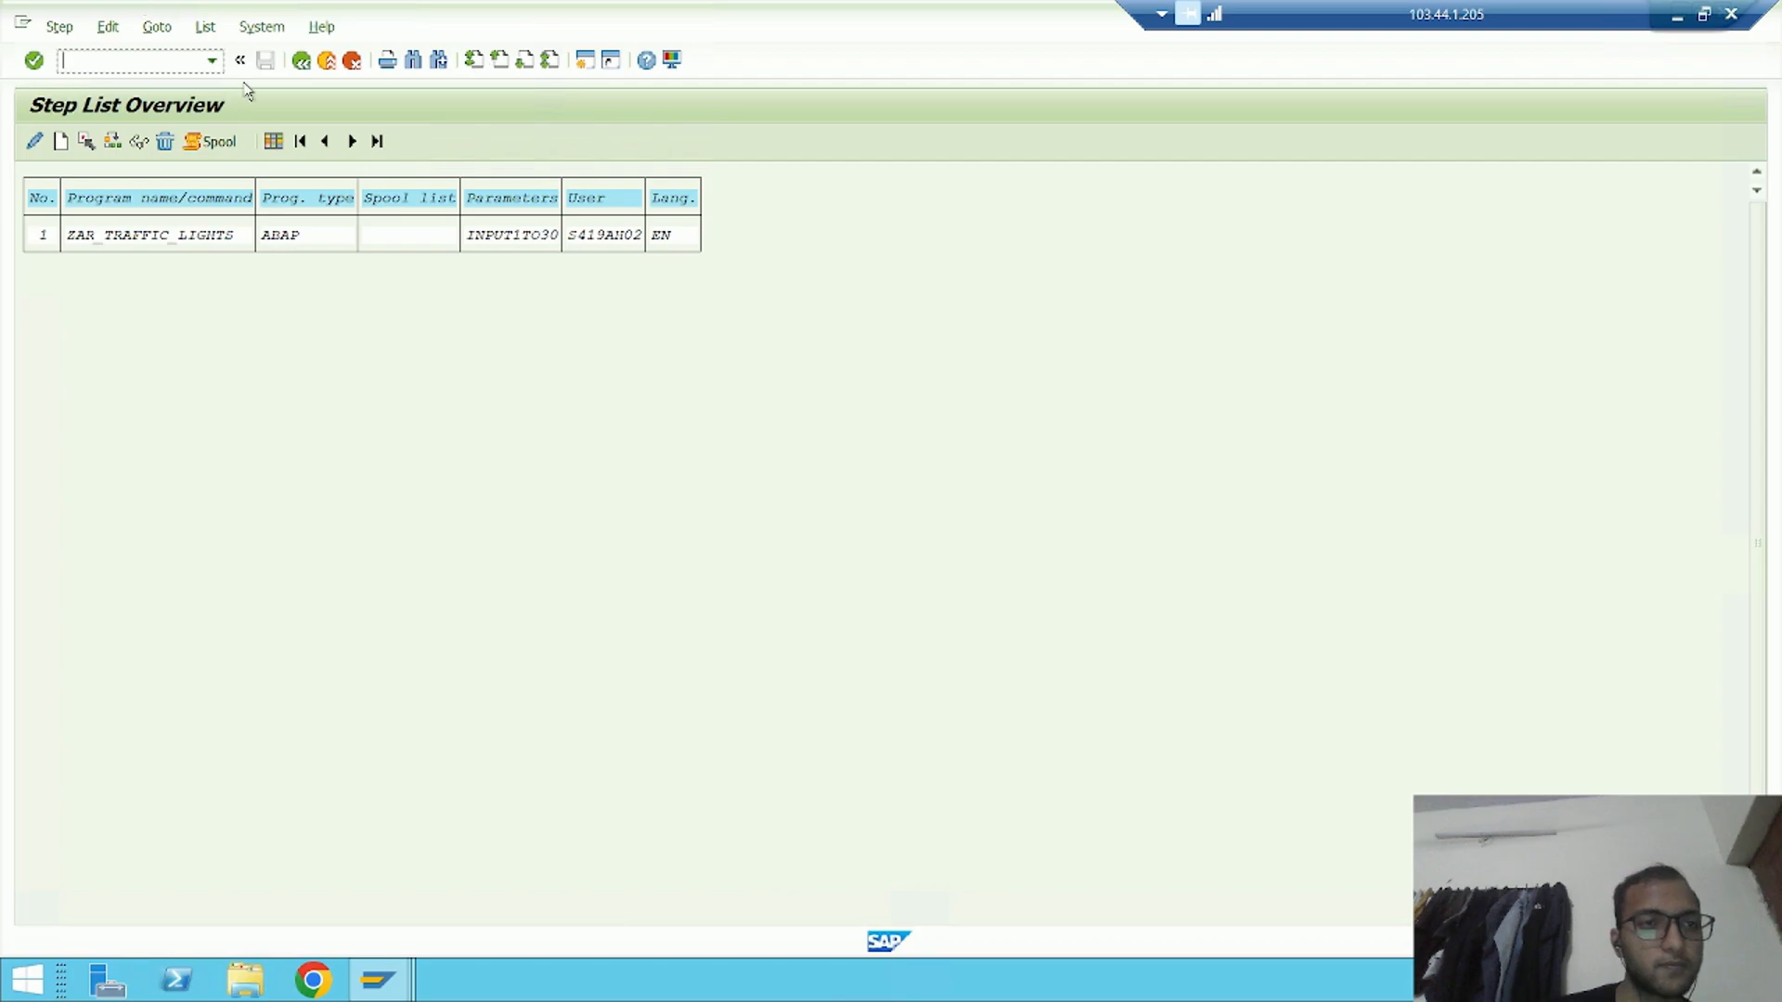
click(299, 61)
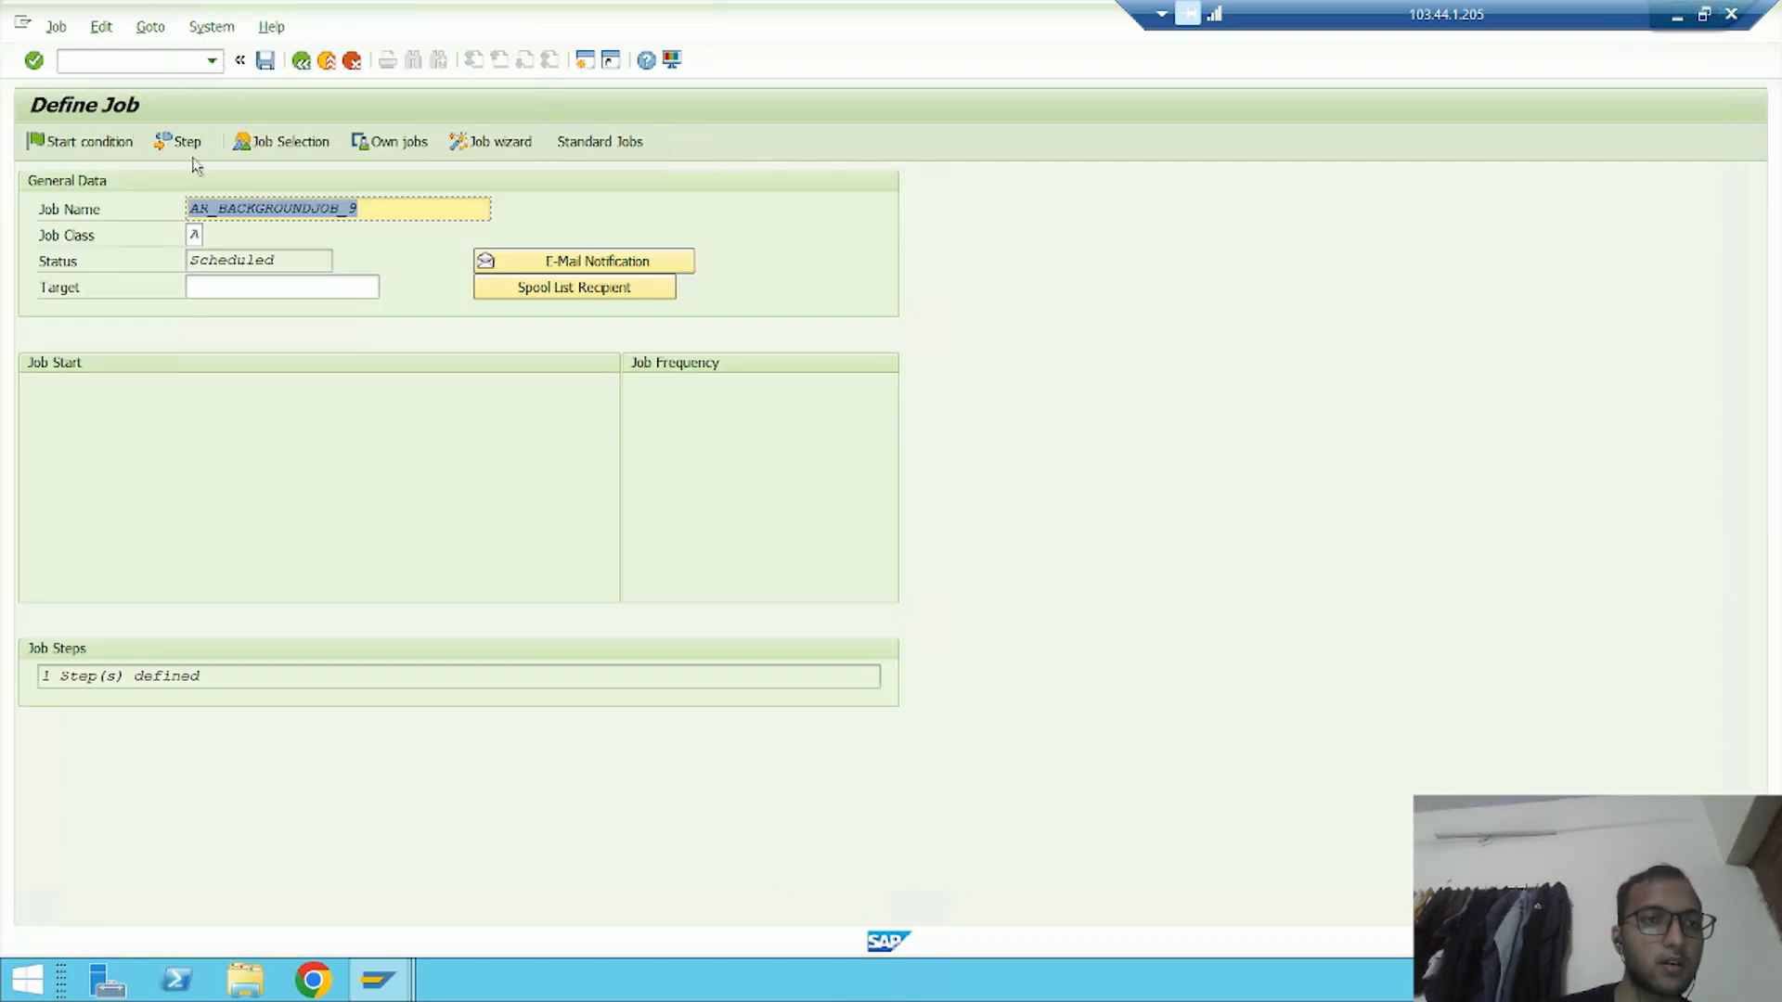
click(265, 63)
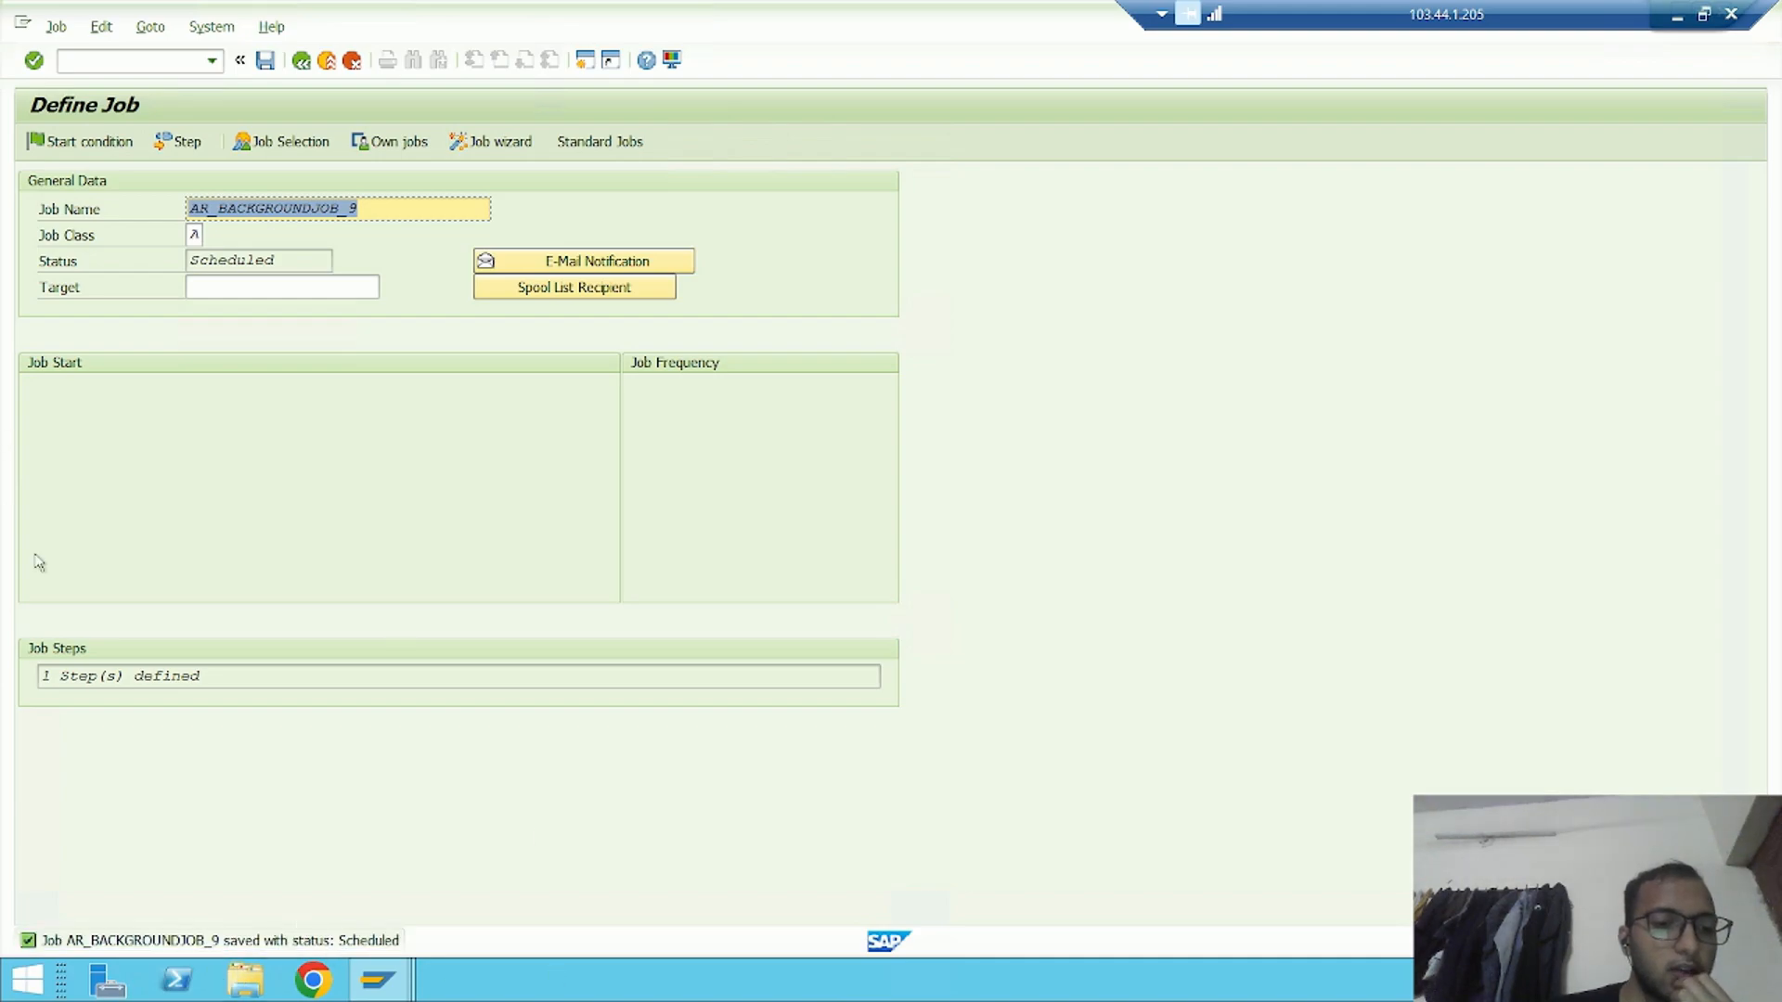
Open the SM37 job selection in a new session
click(130, 61)
text(/osm)
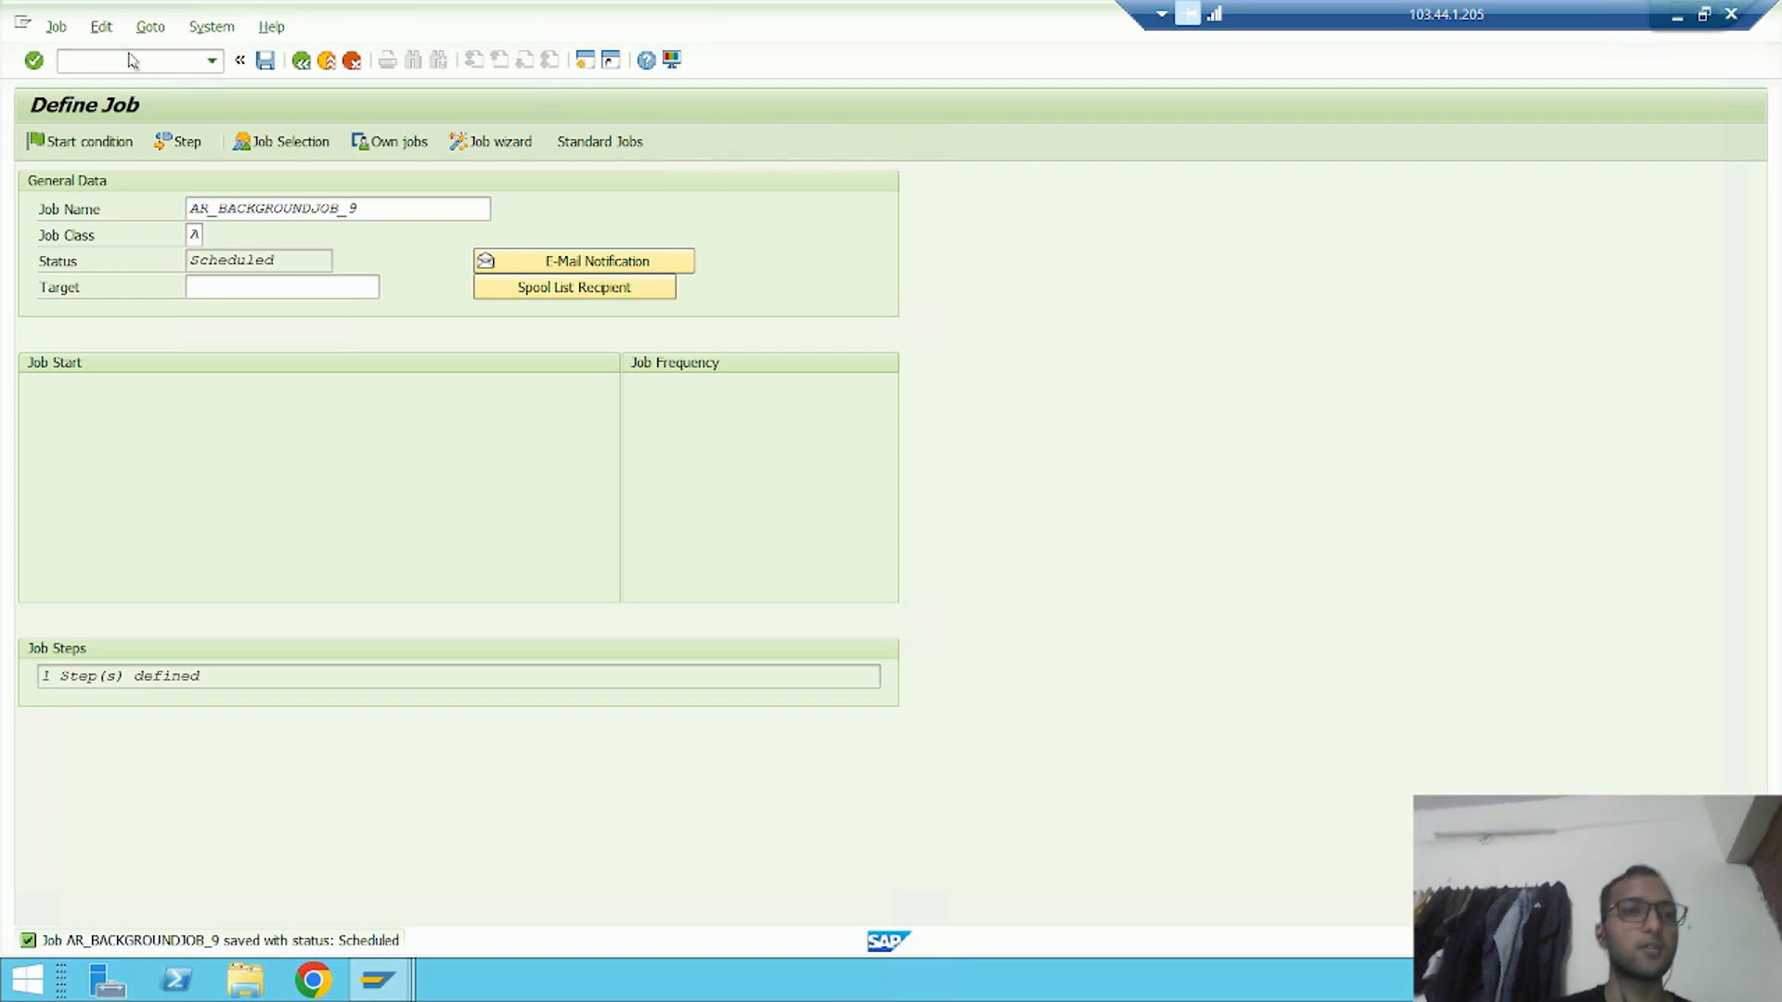
key(Return)
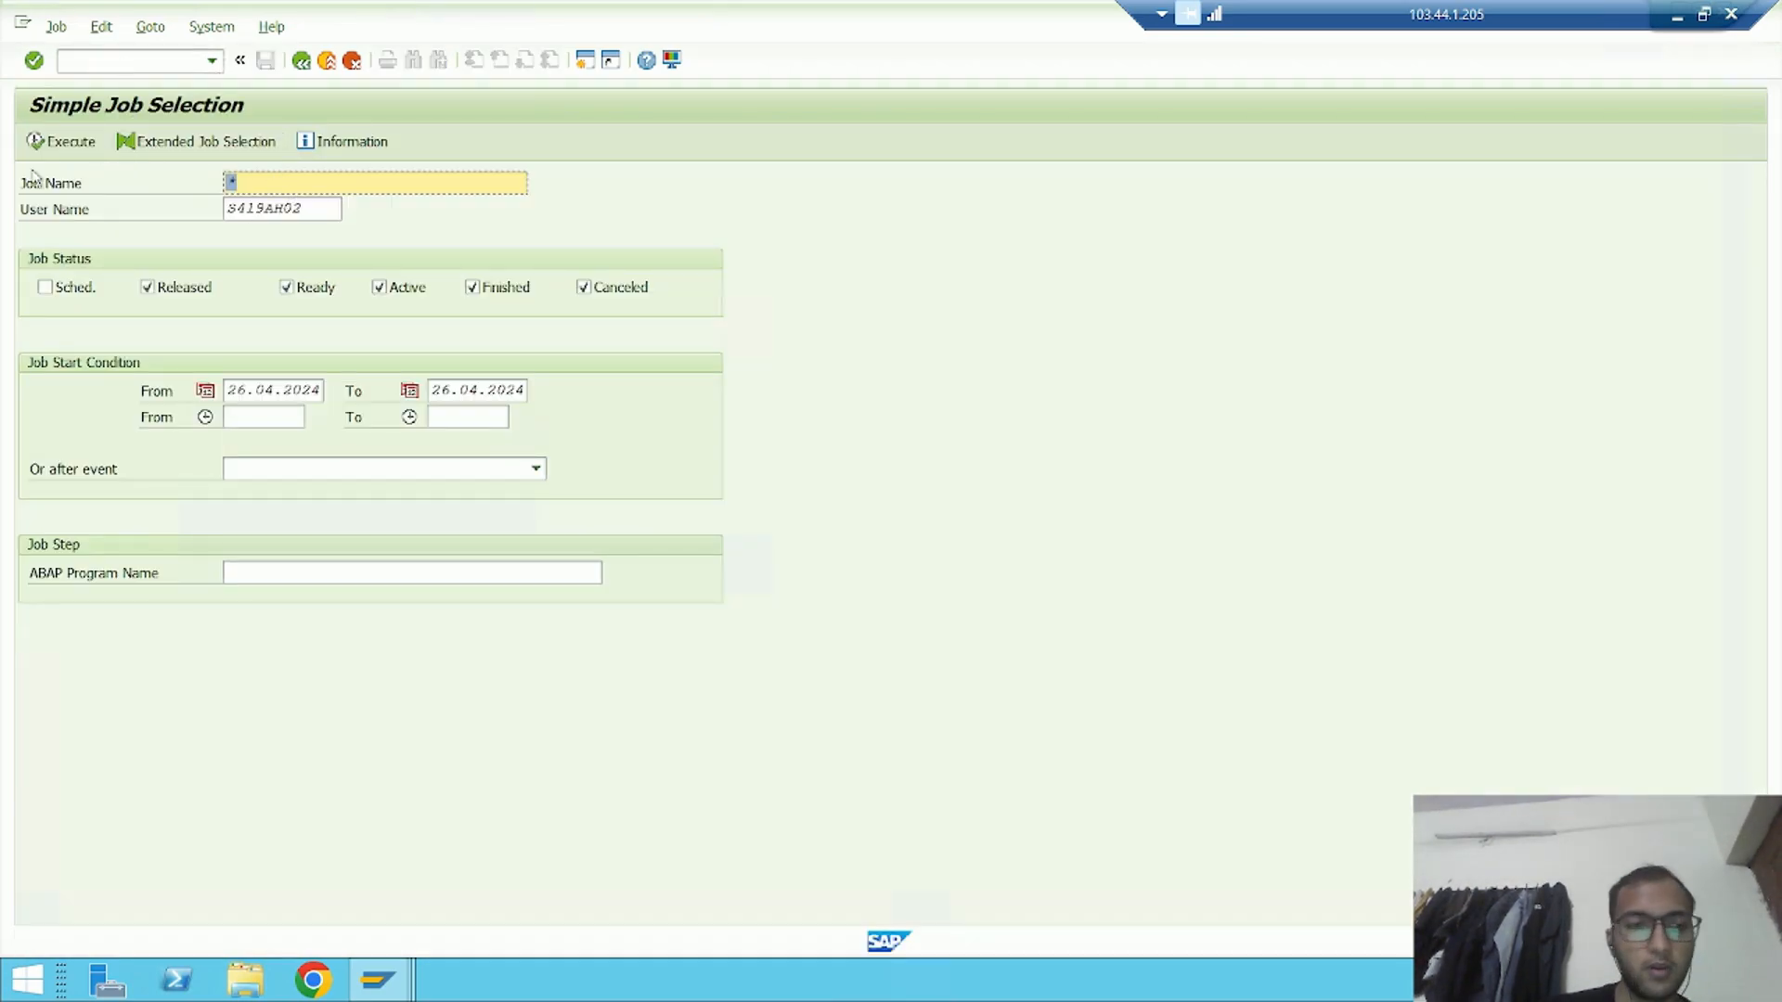
List the jobs named AR_BACKGROUNDJOB_9 with the scheduled status included in the selection
key(BackSpace)
click(347, 211)
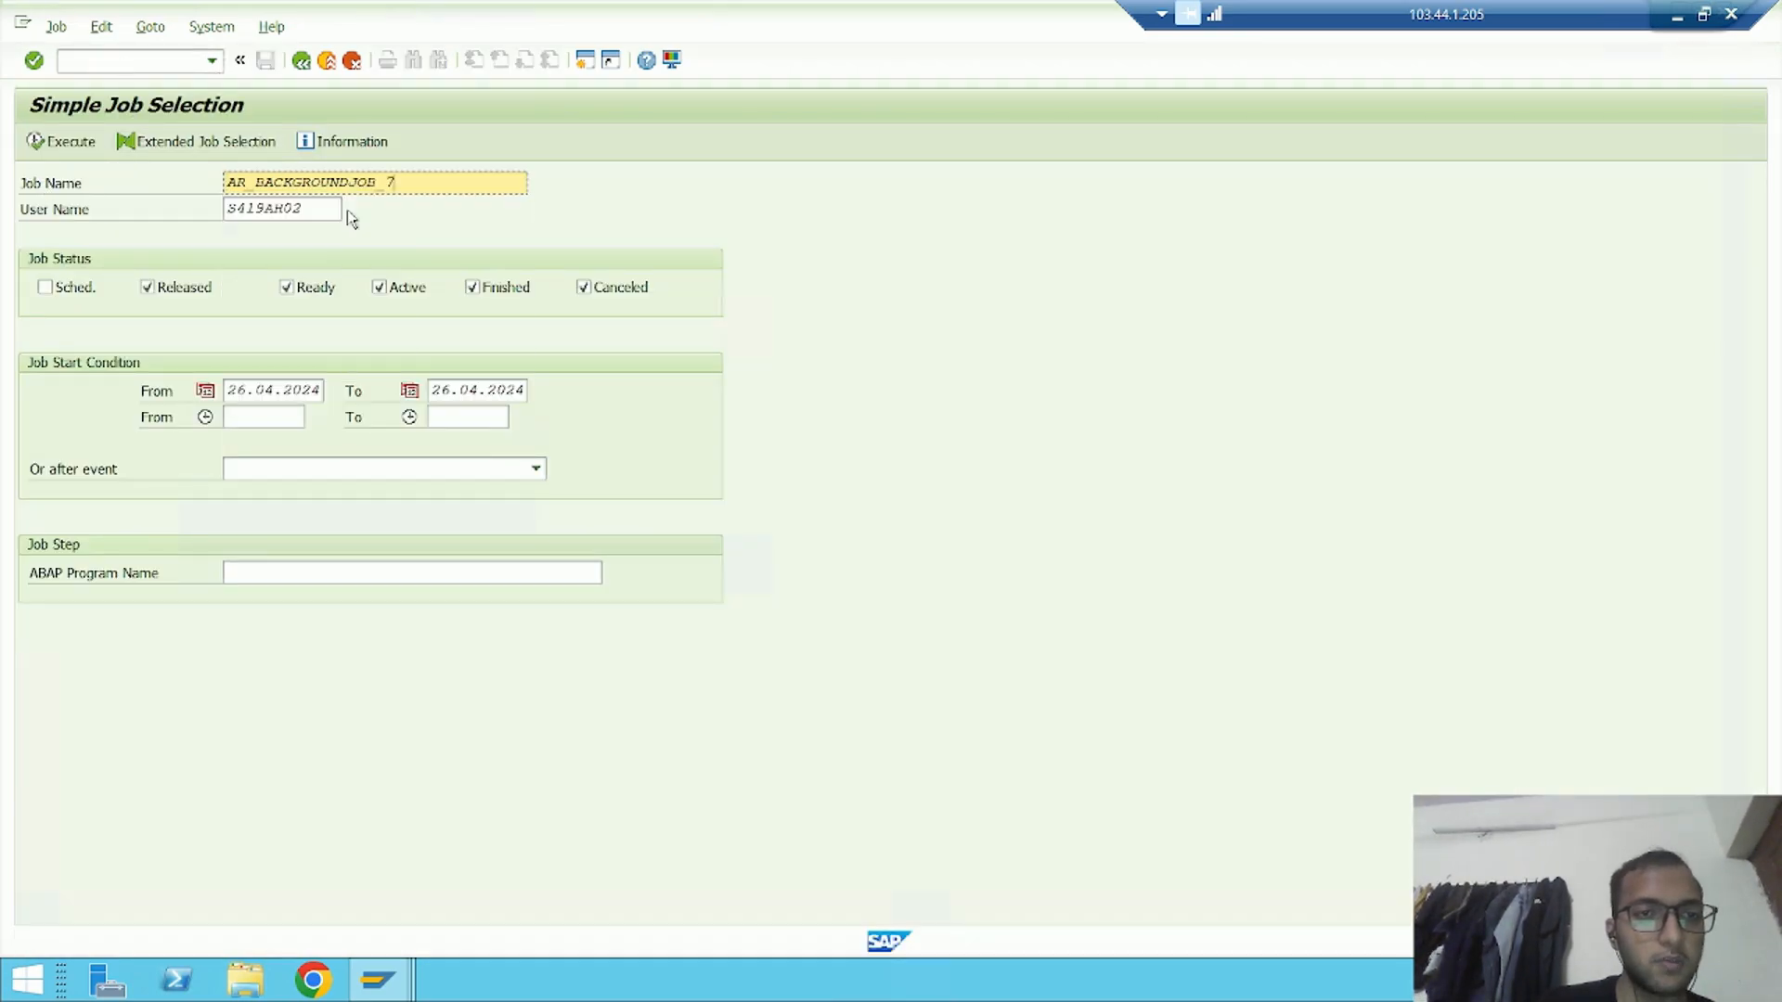
key(BackSpace)
click(347, 210)
key(alt+Tab)
key(alt+Tab)
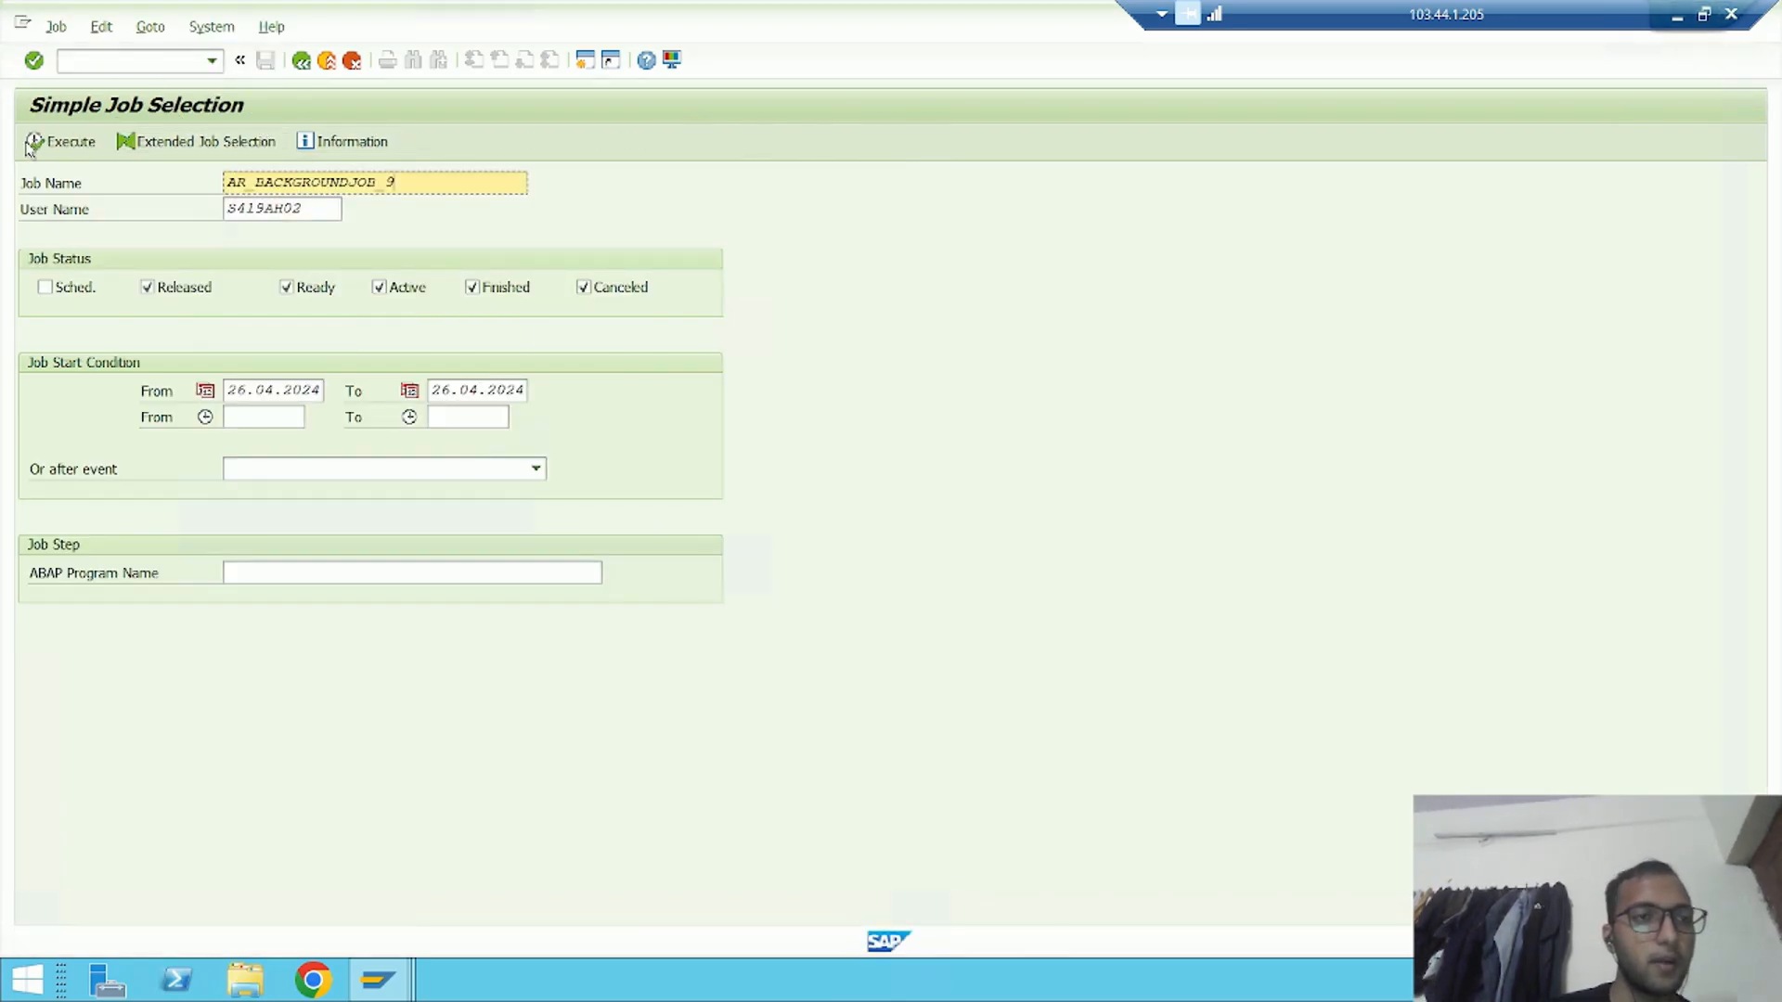
click(45, 286)
click(64, 142)
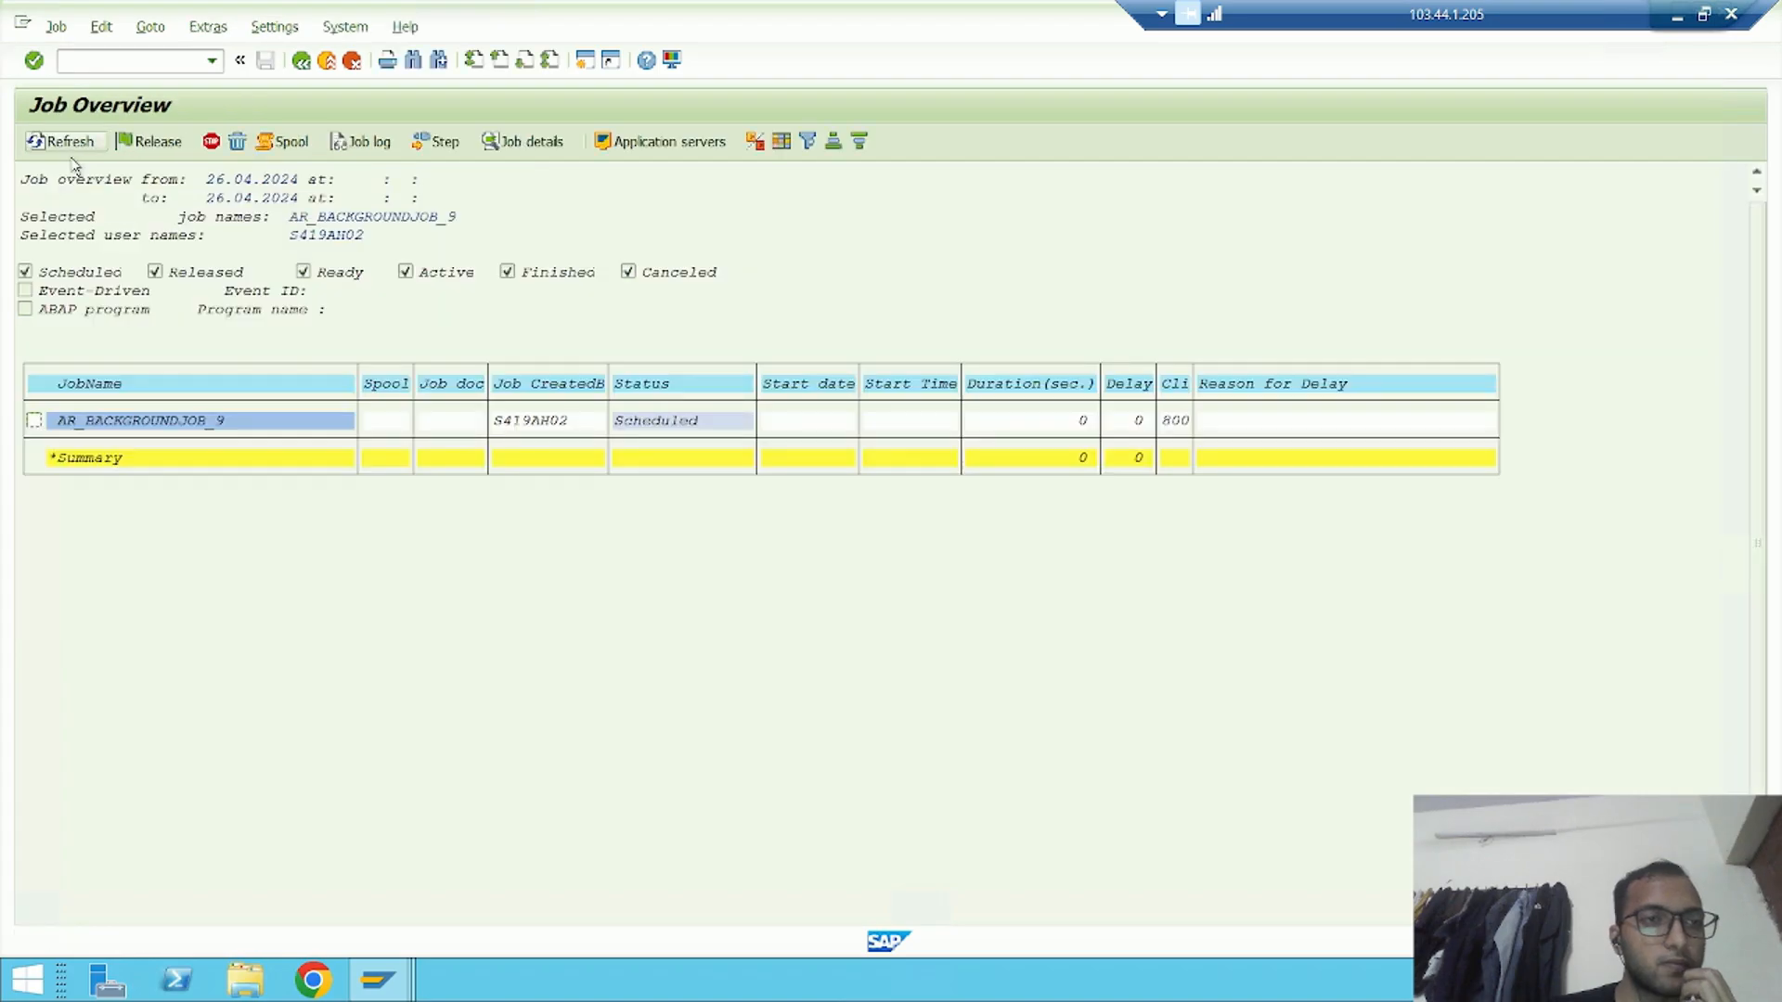
Return to the job definition, set the start condition to Immediate, and save the job
key(alt+Tab)
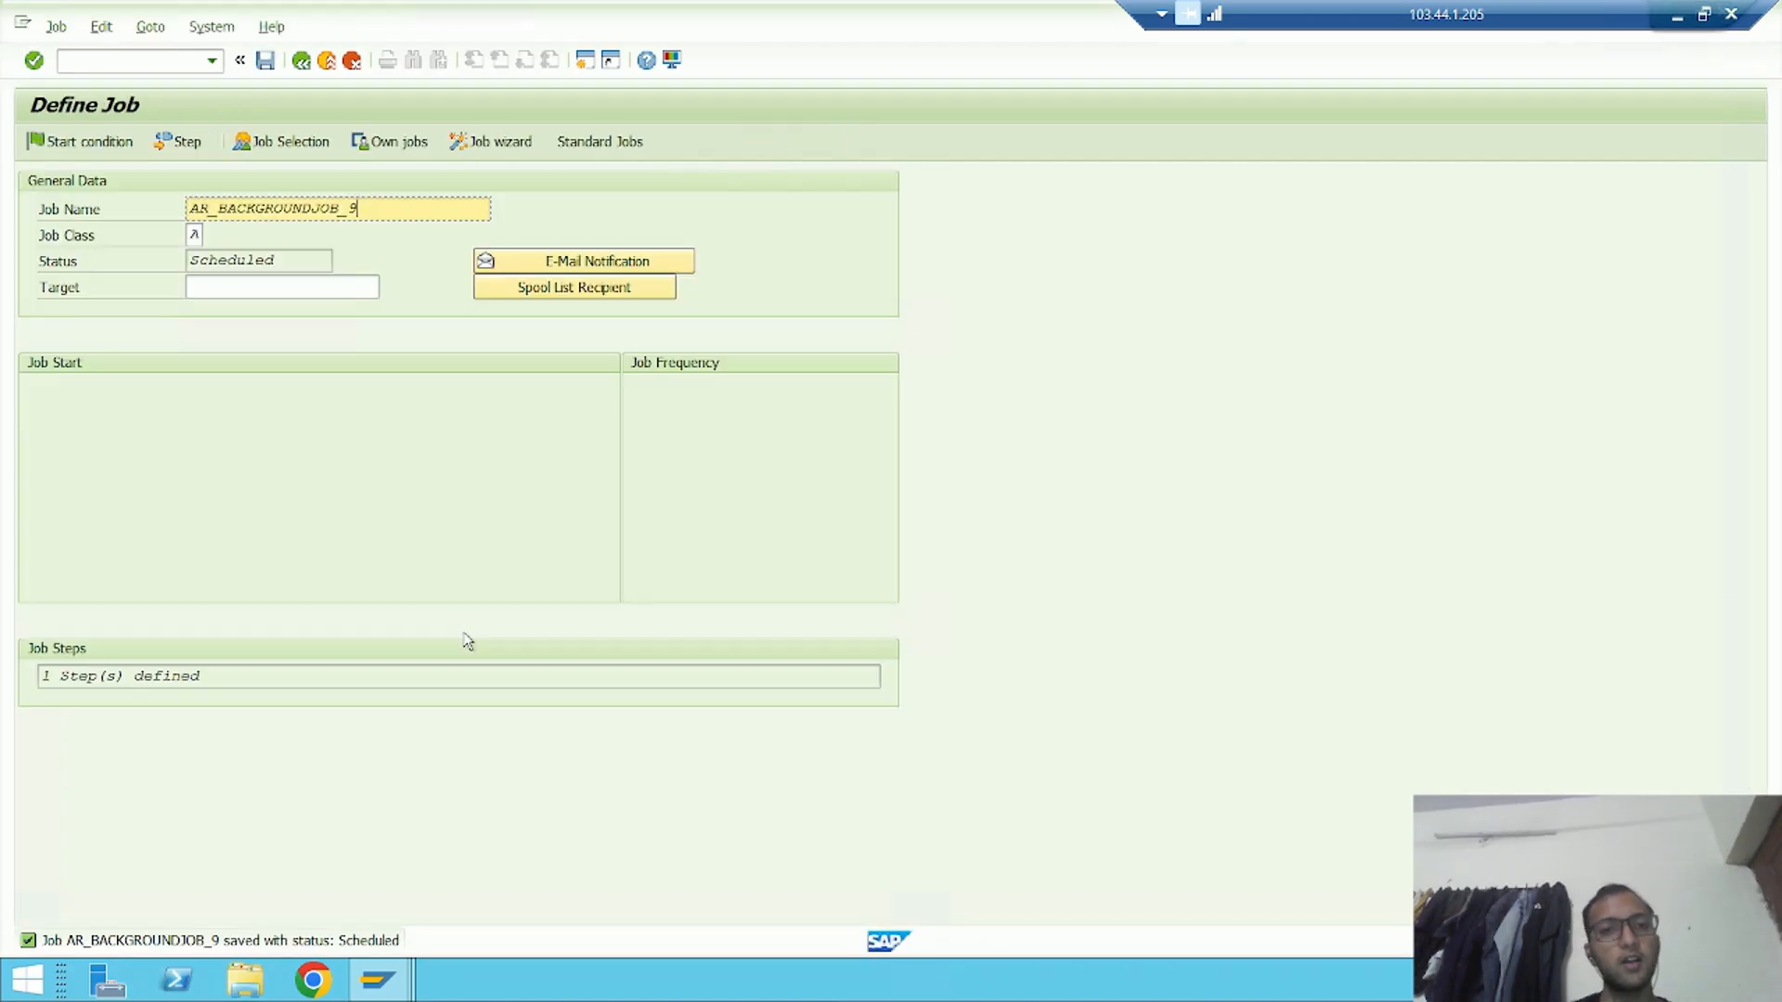
click(120, 142)
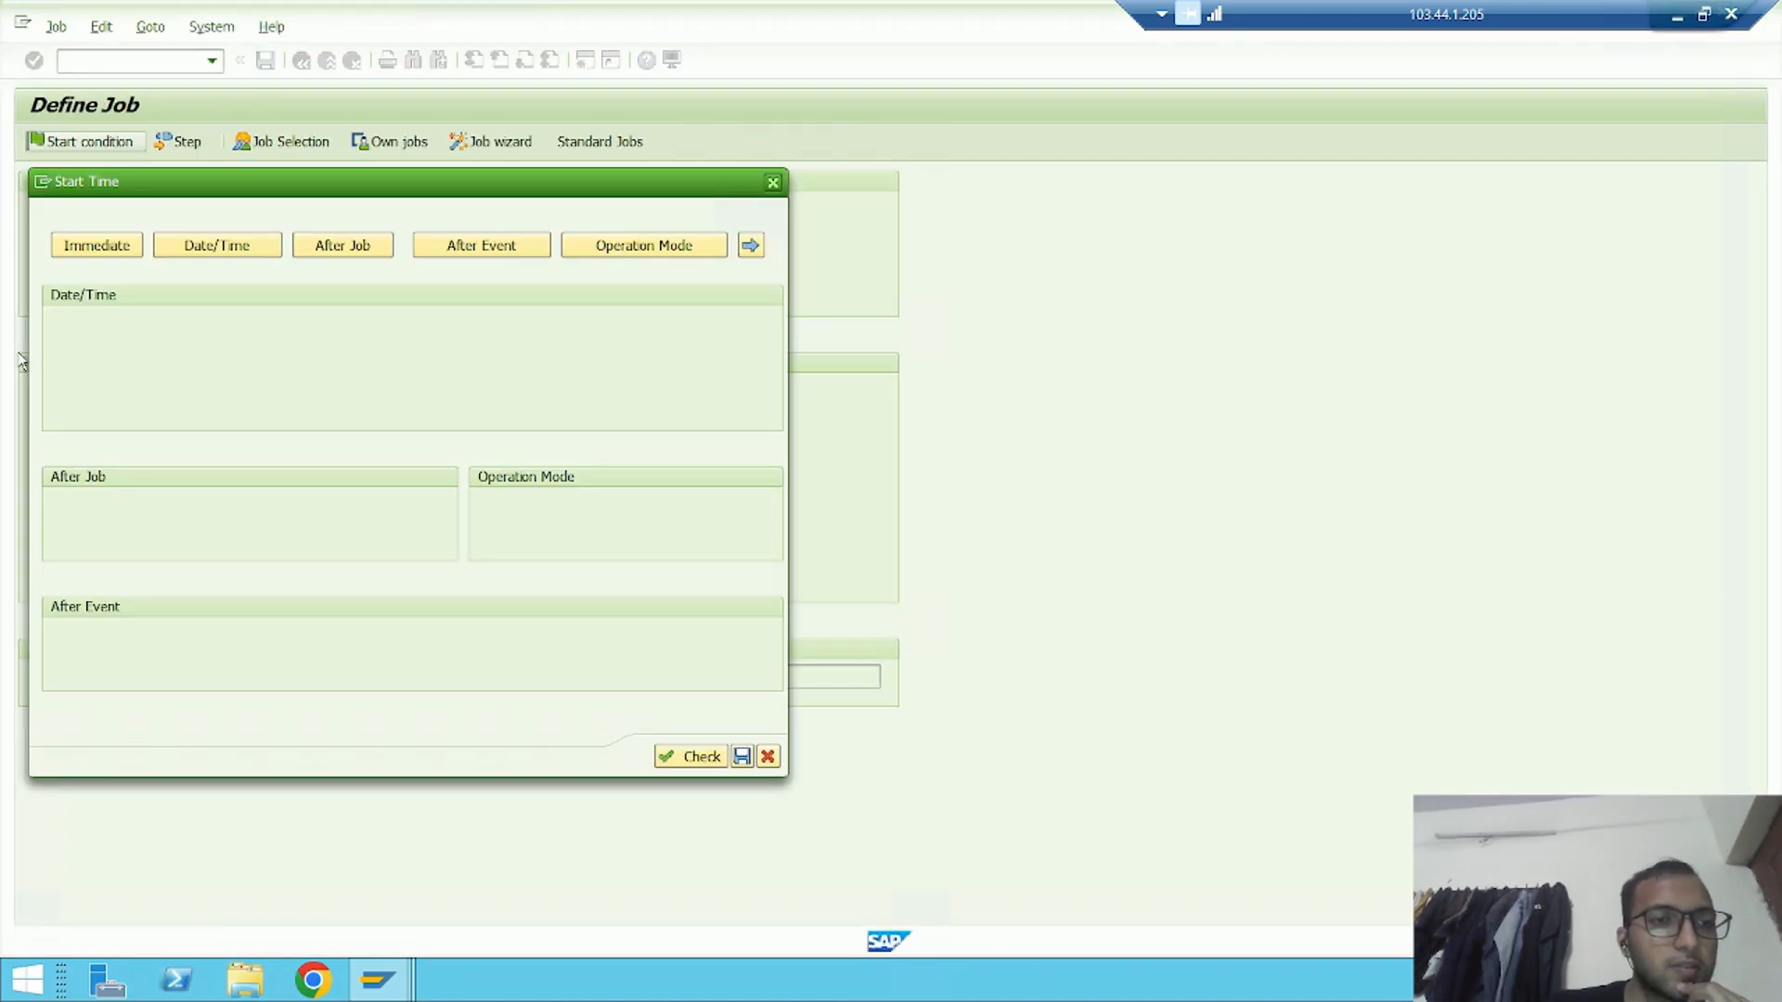
click(126, 243)
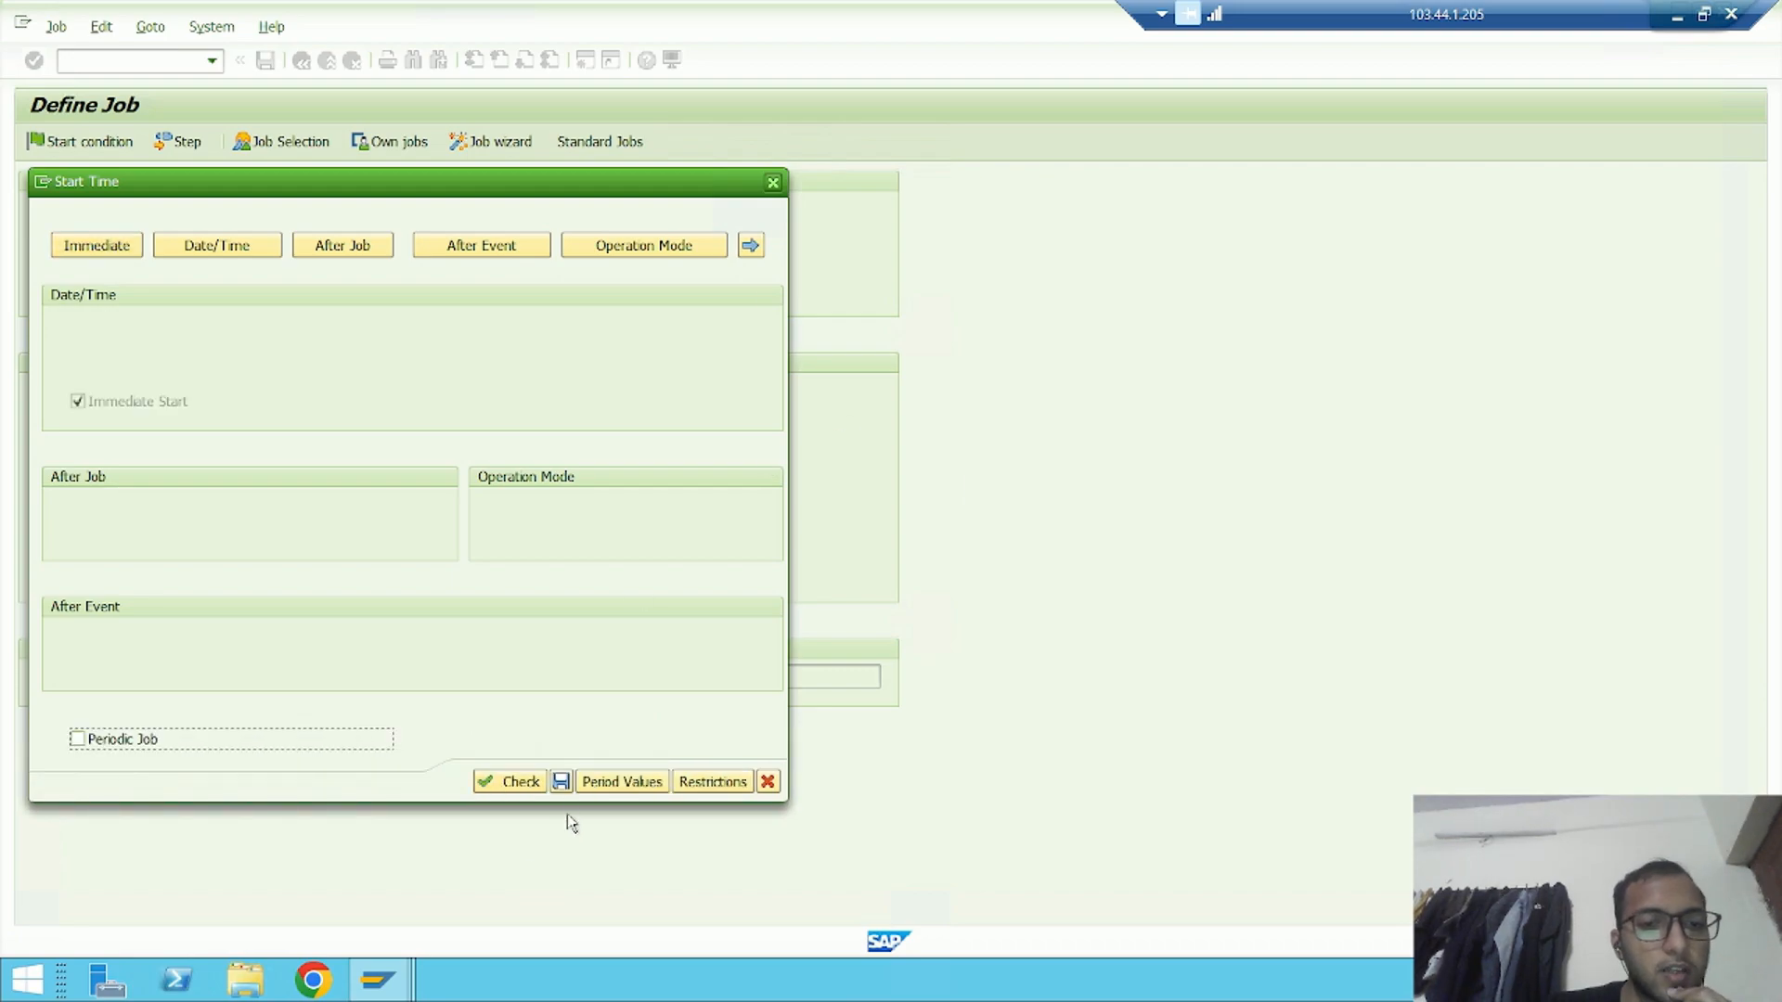
click(562, 782)
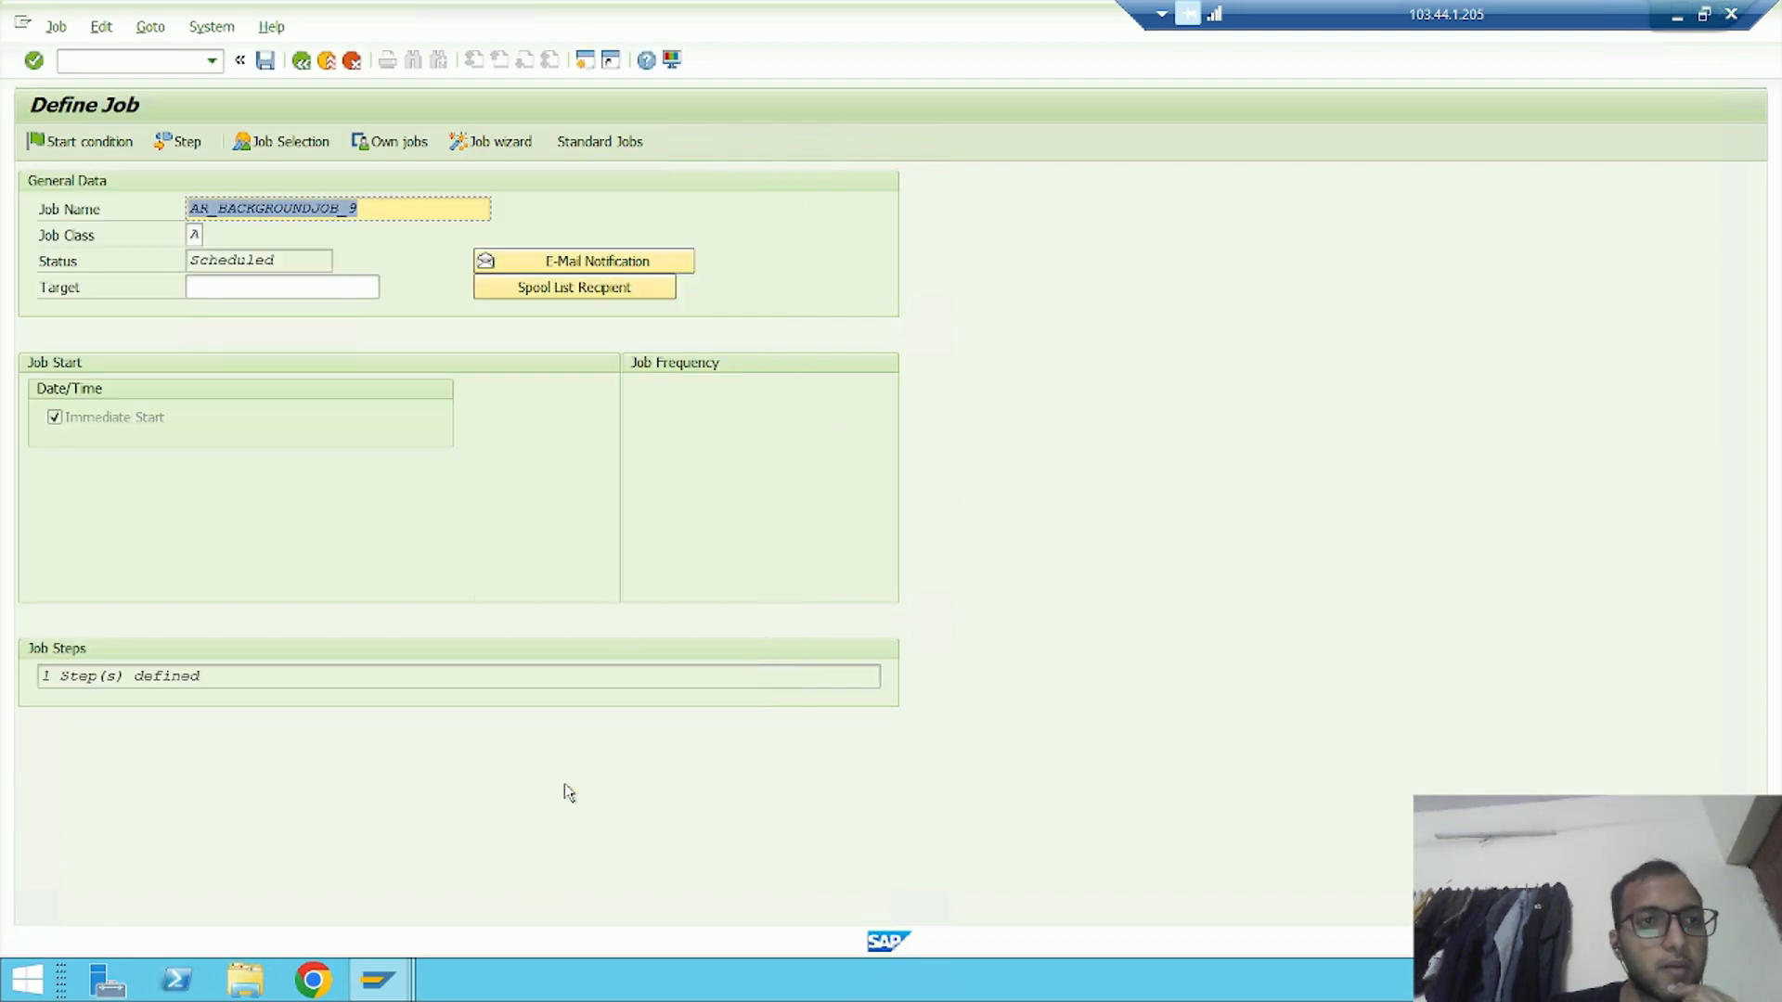
click(268, 62)
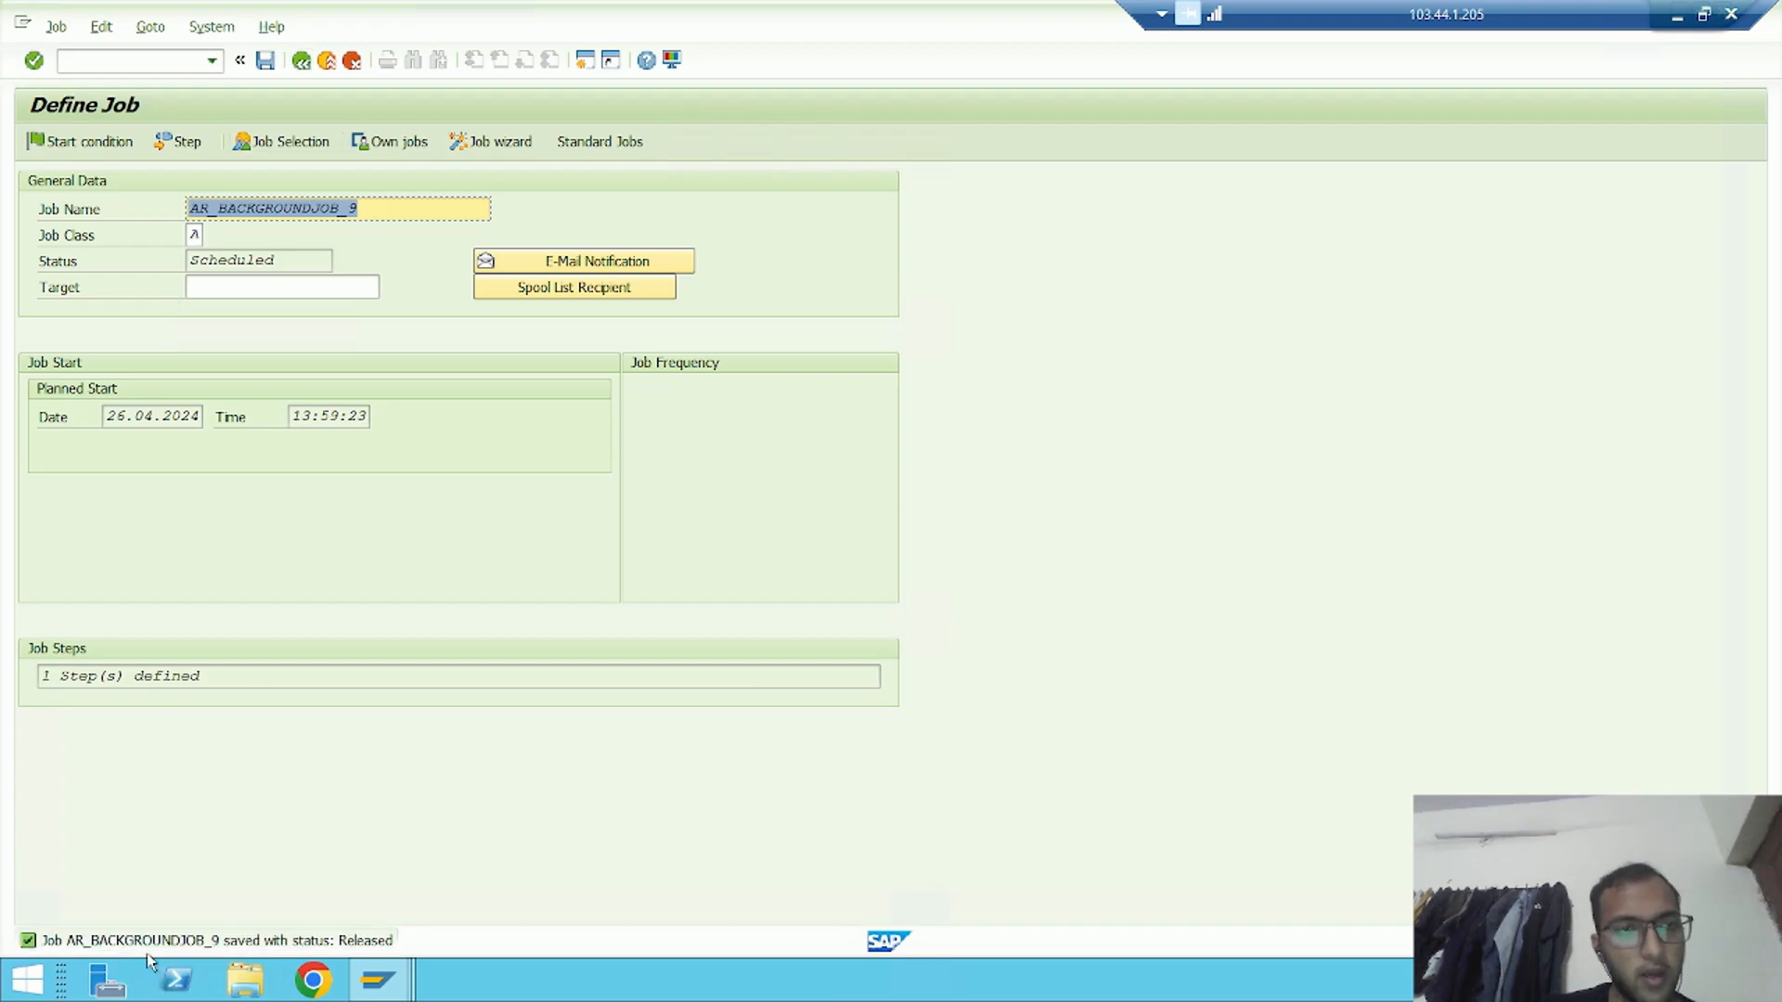
Refresh the job overview and view the spool output of the finished AR_BACKGROUNDJOB_9 run
key(F3)
click(65, 142)
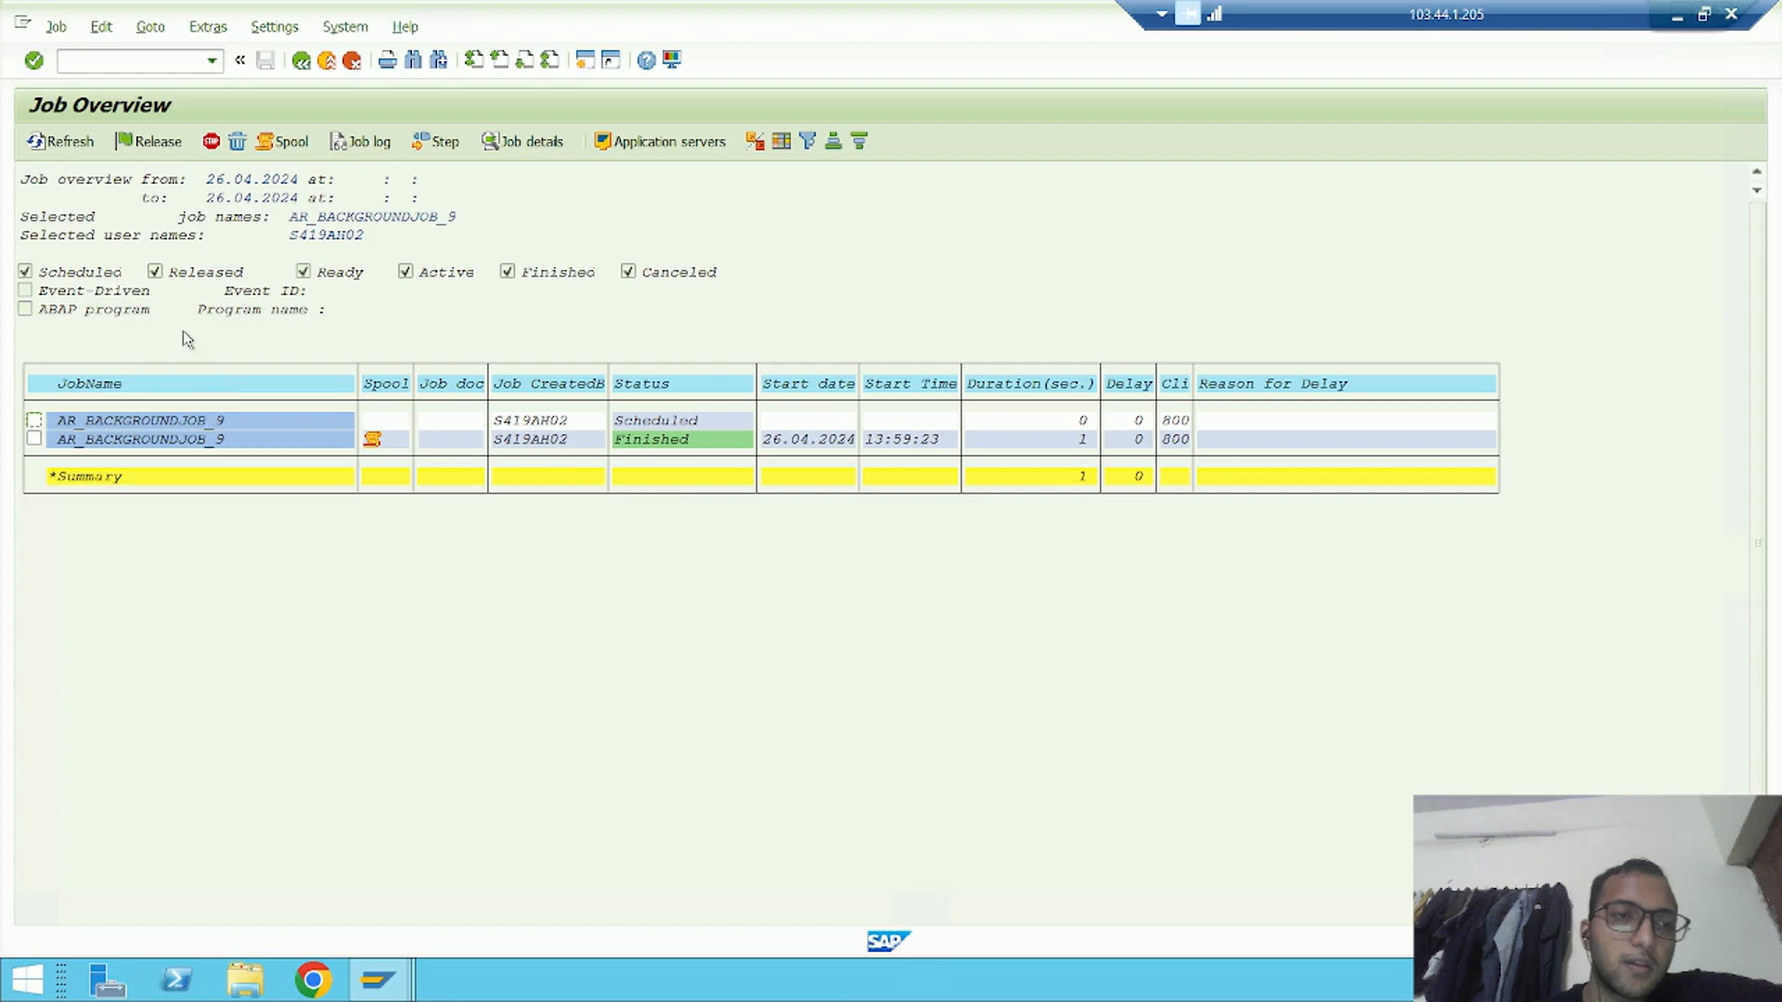
click(33, 440)
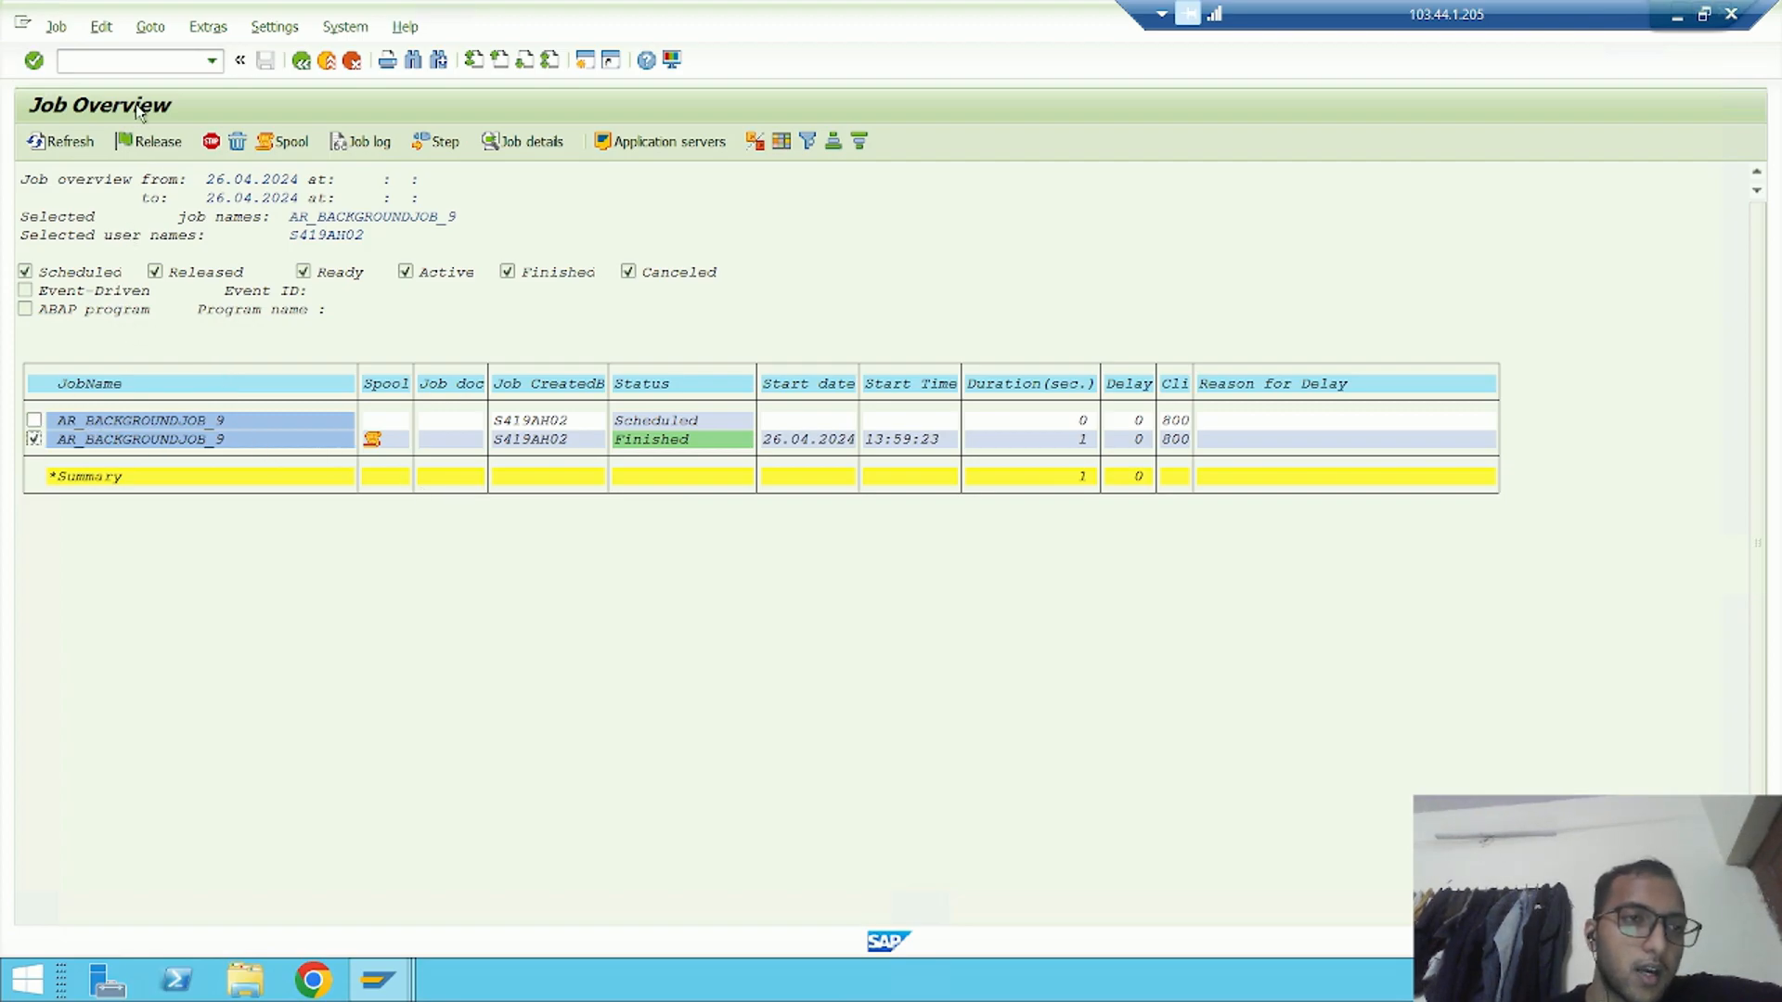
click(282, 141)
click(147, 234)
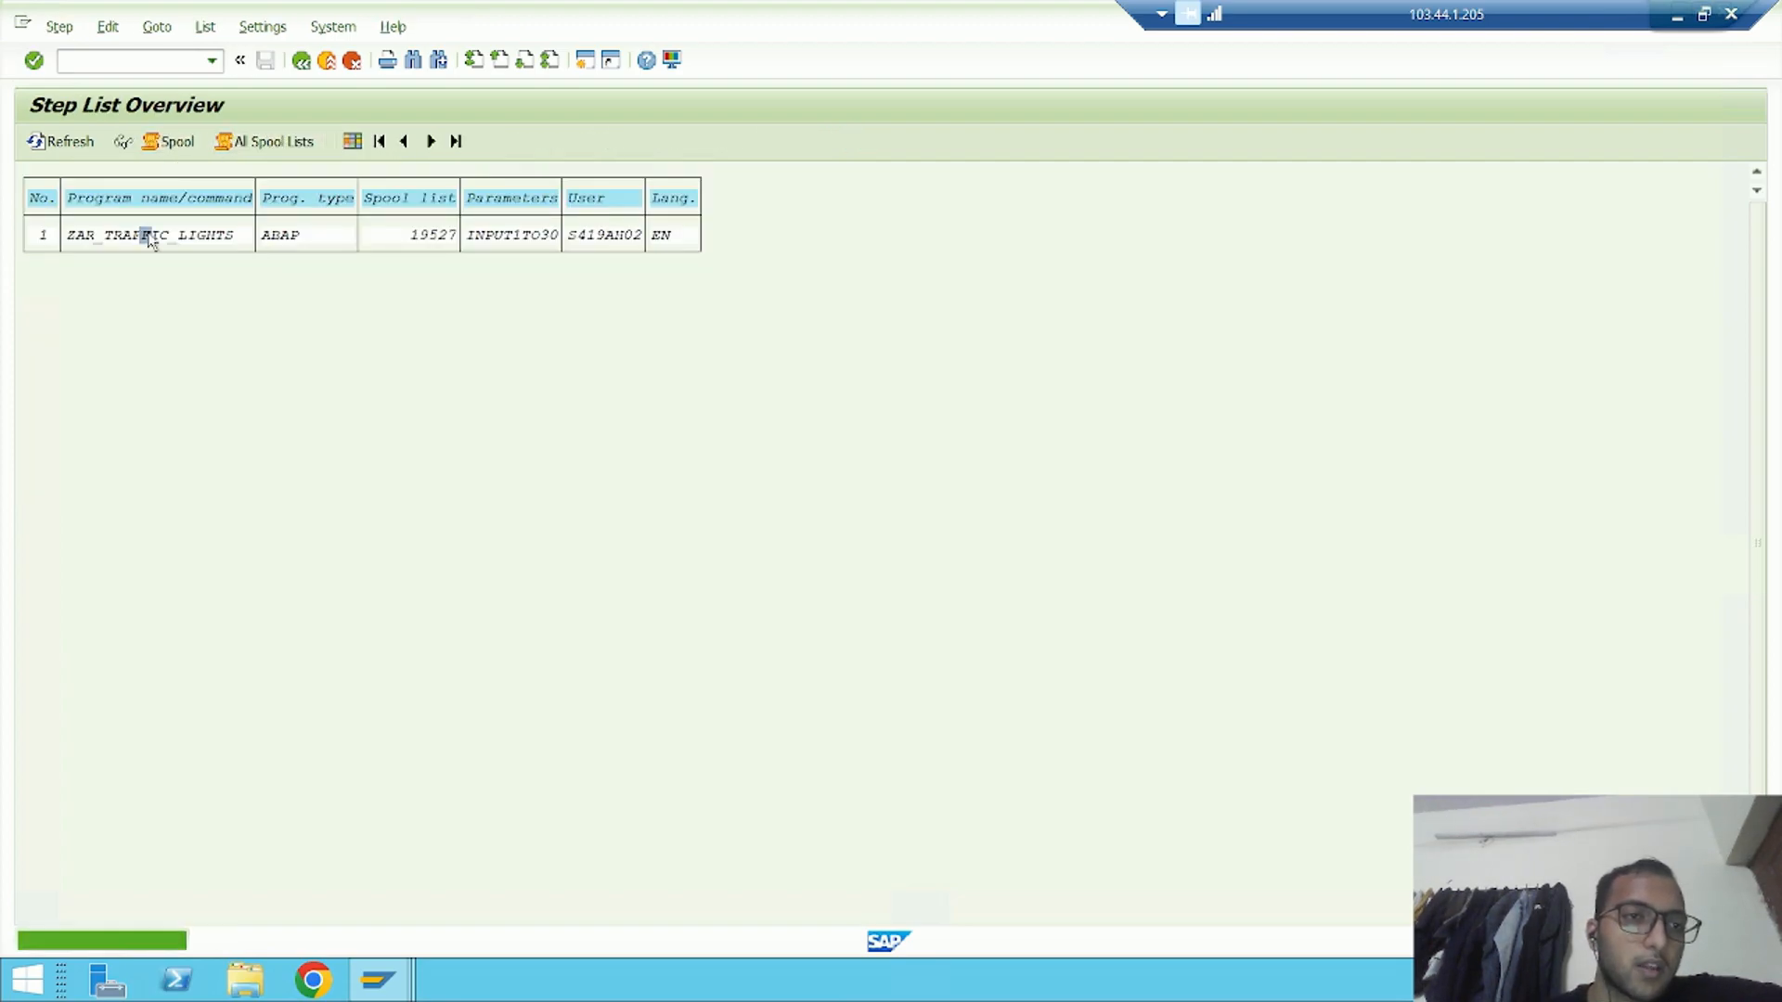
click(177, 142)
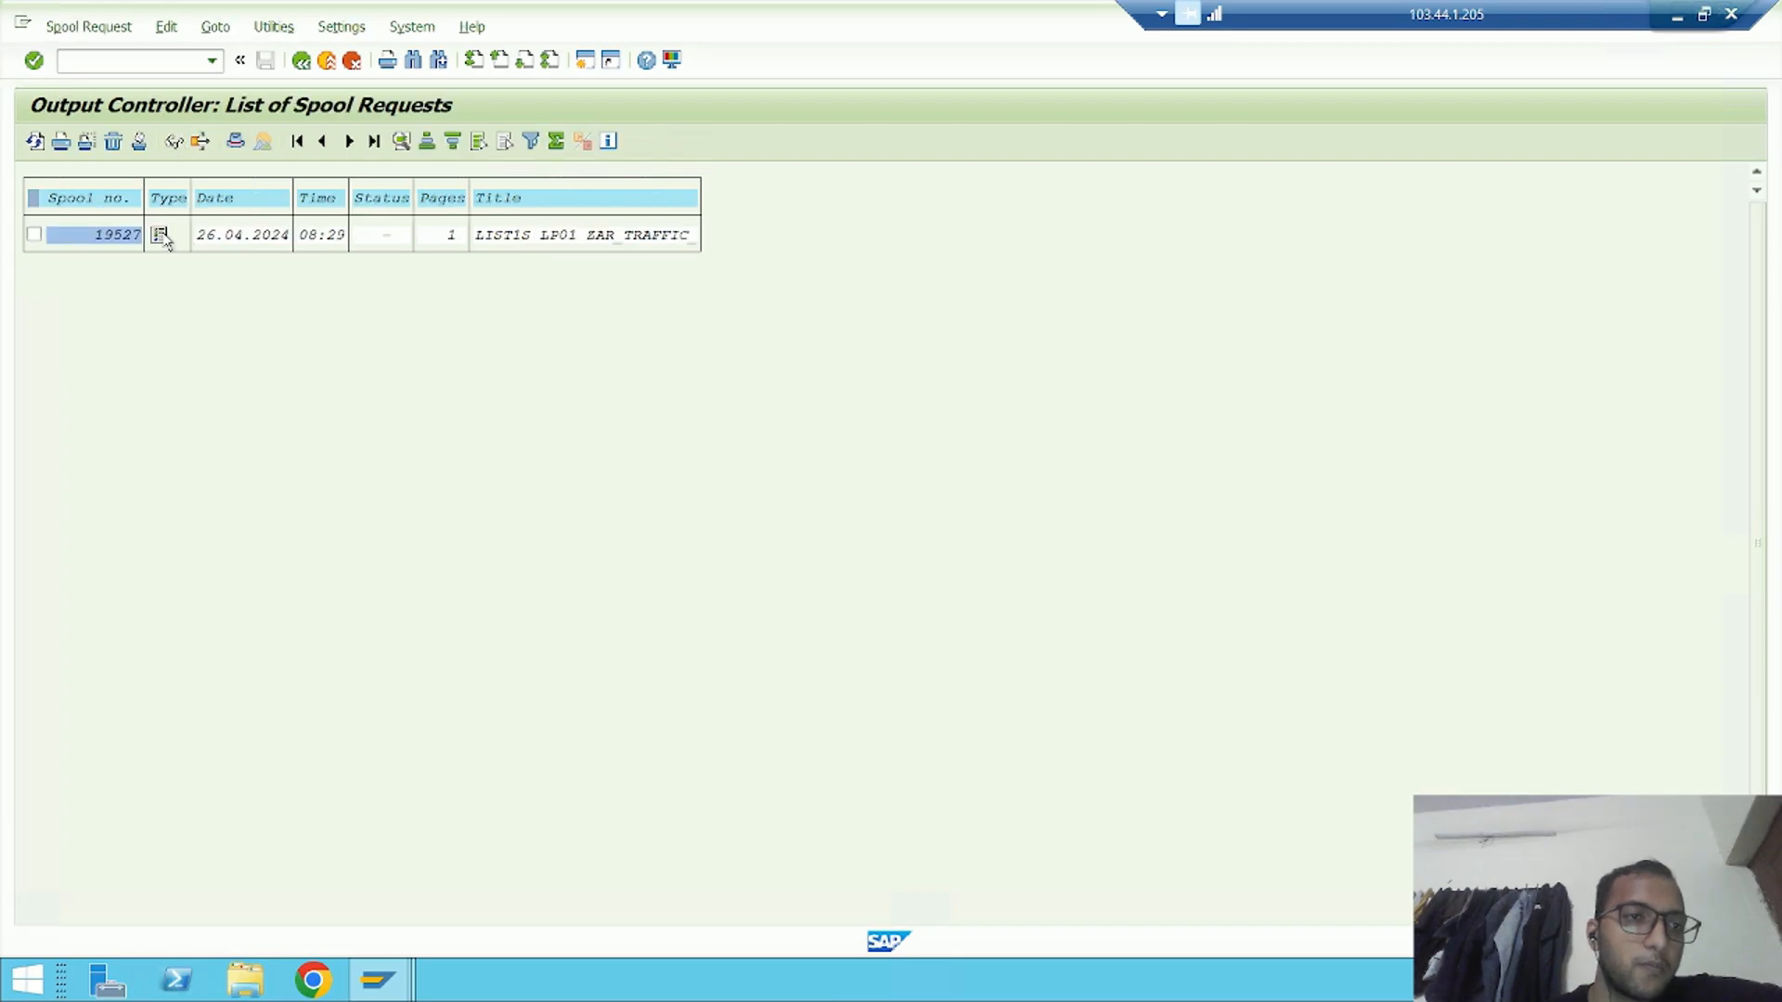
click(161, 235)
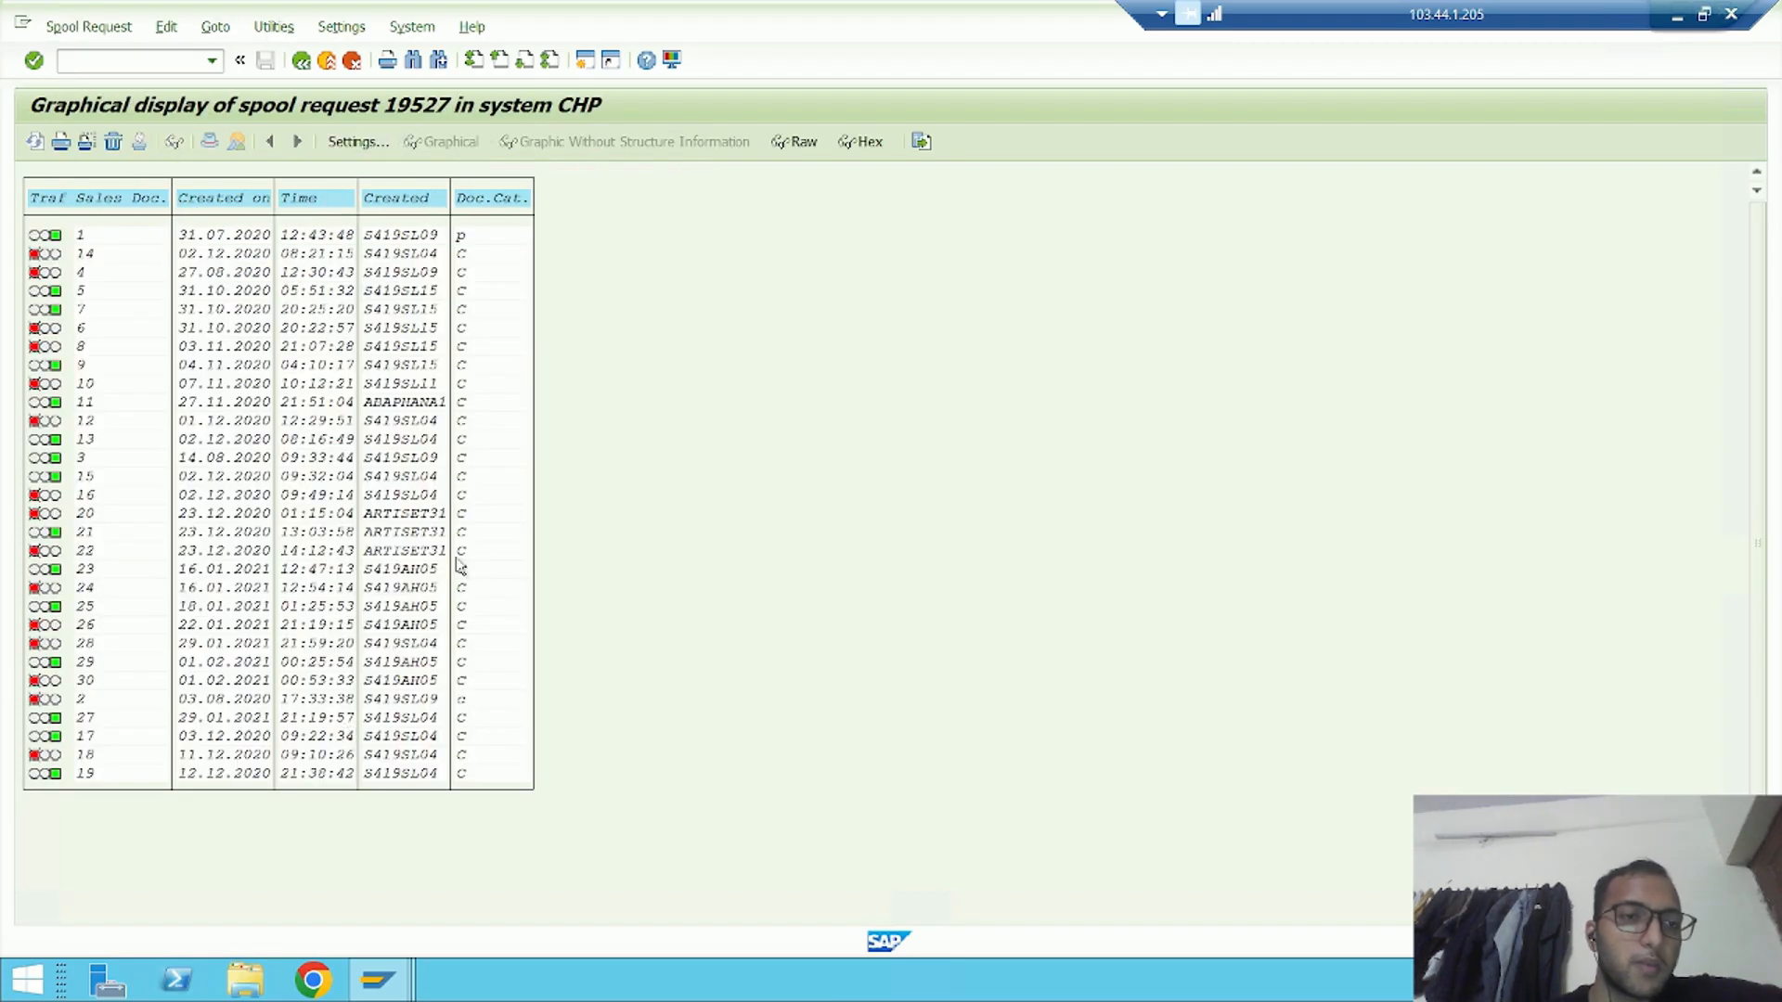
click(301, 61)
click(300, 60)
Switch to the Notion notes in the browser and highlight the JDBG debugging transaction code
click(1667, 13)
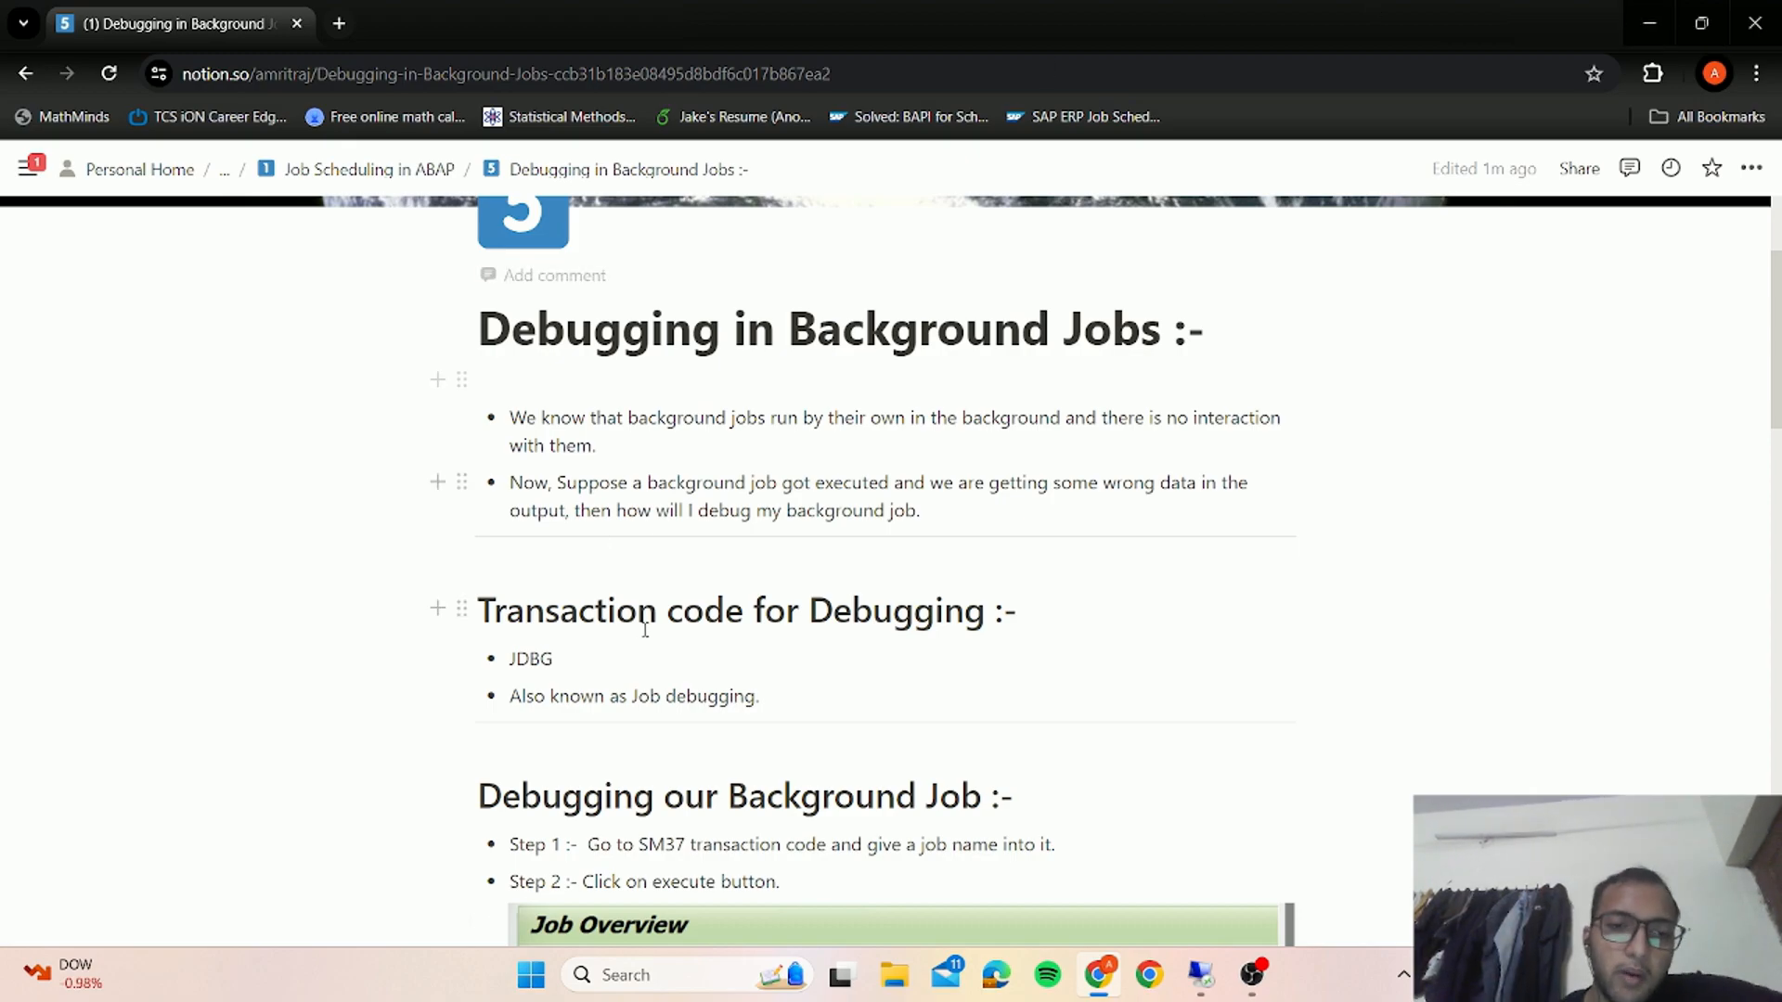
drag(516, 655, 585, 651)
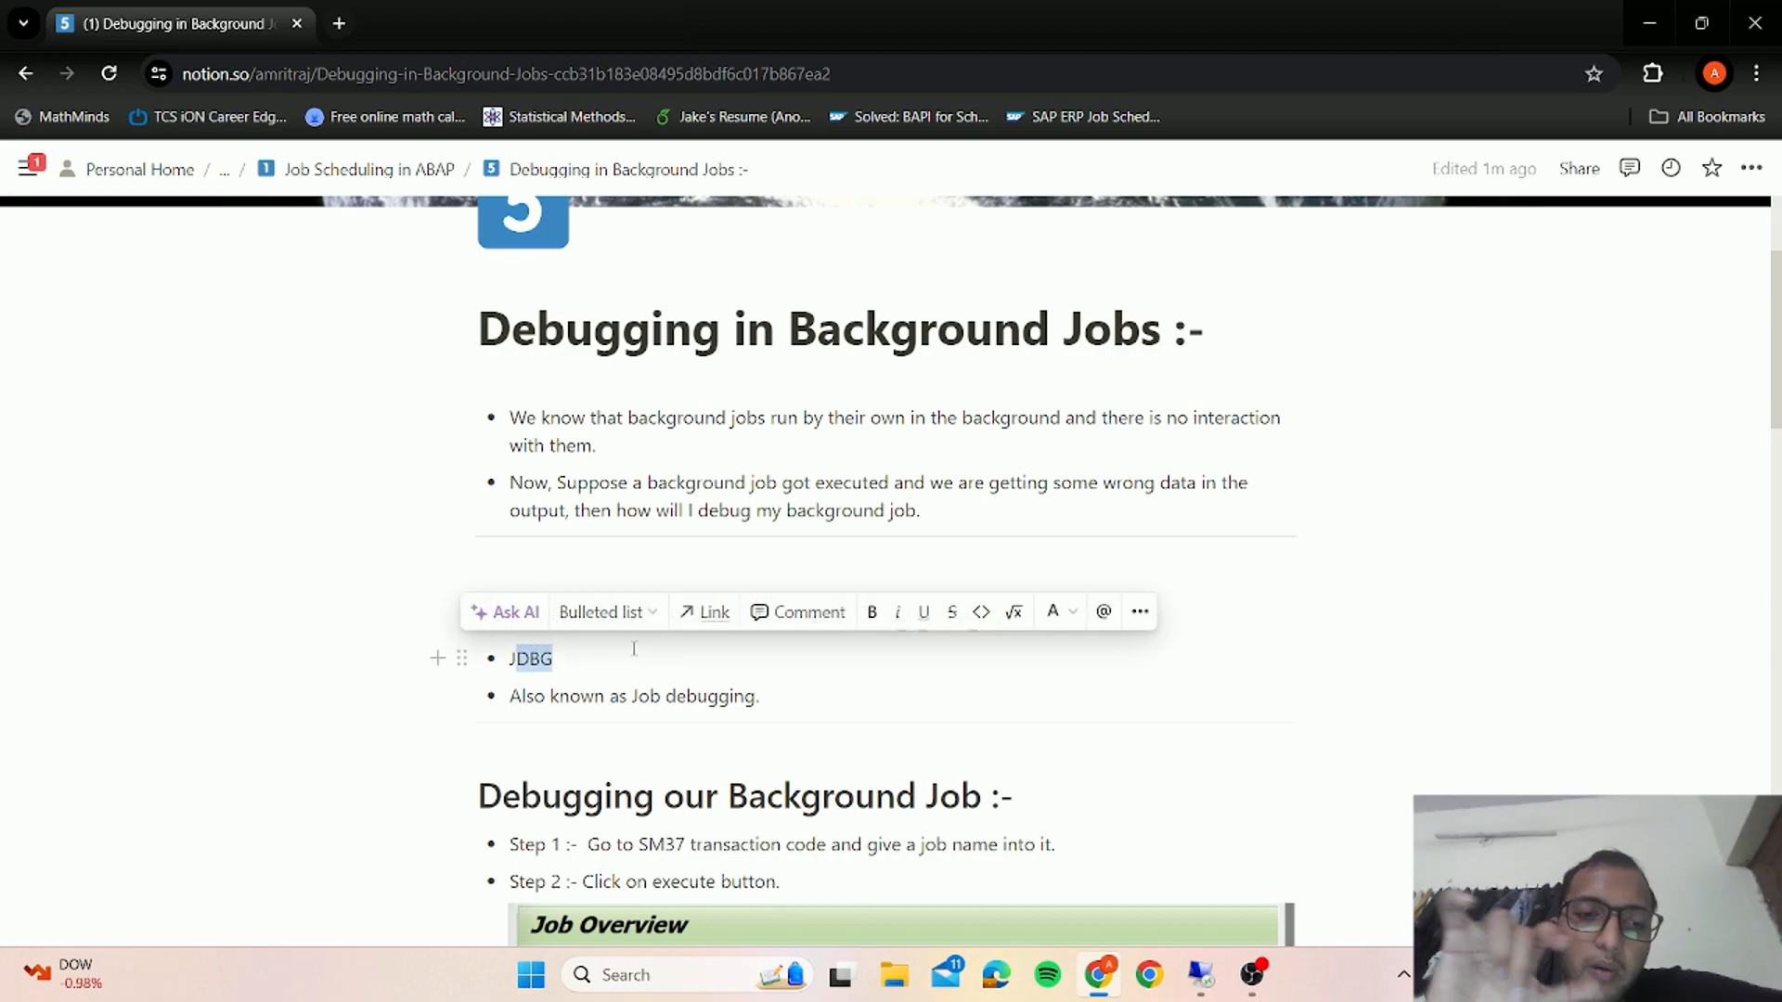
Select the full JDBG code in the notes, and return to the job overview in the SAP session
click(511, 668)
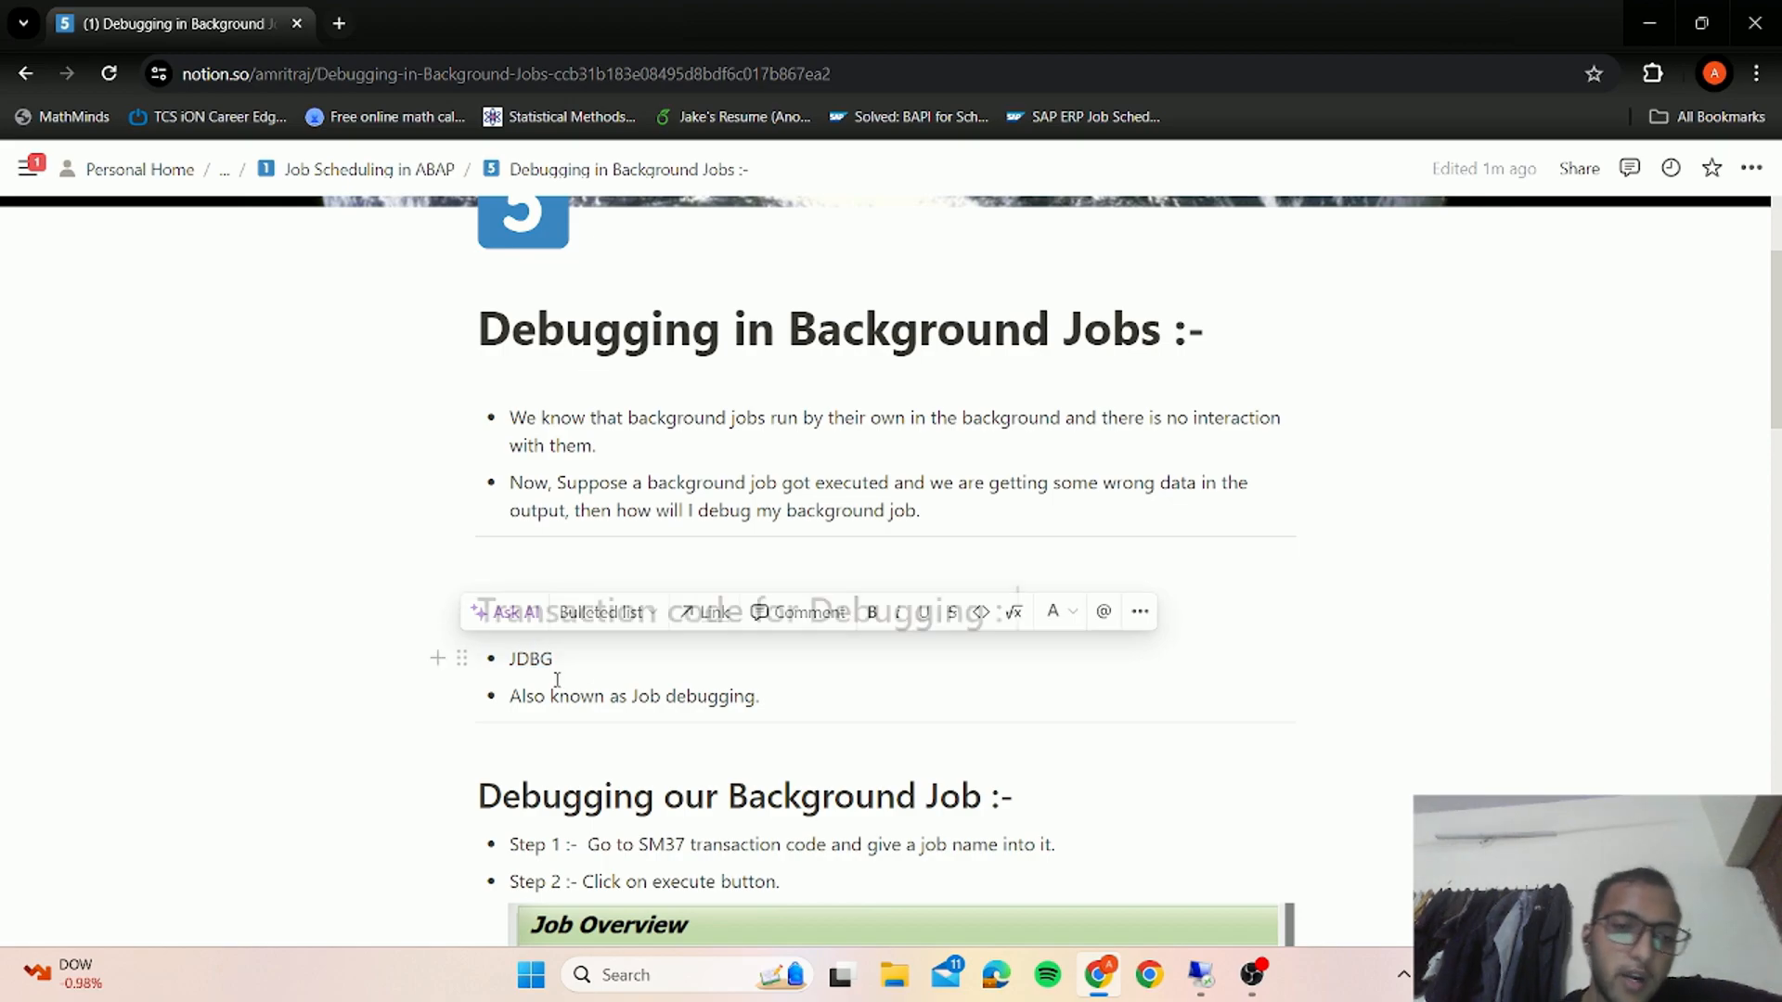
drag(513, 659, 565, 658)
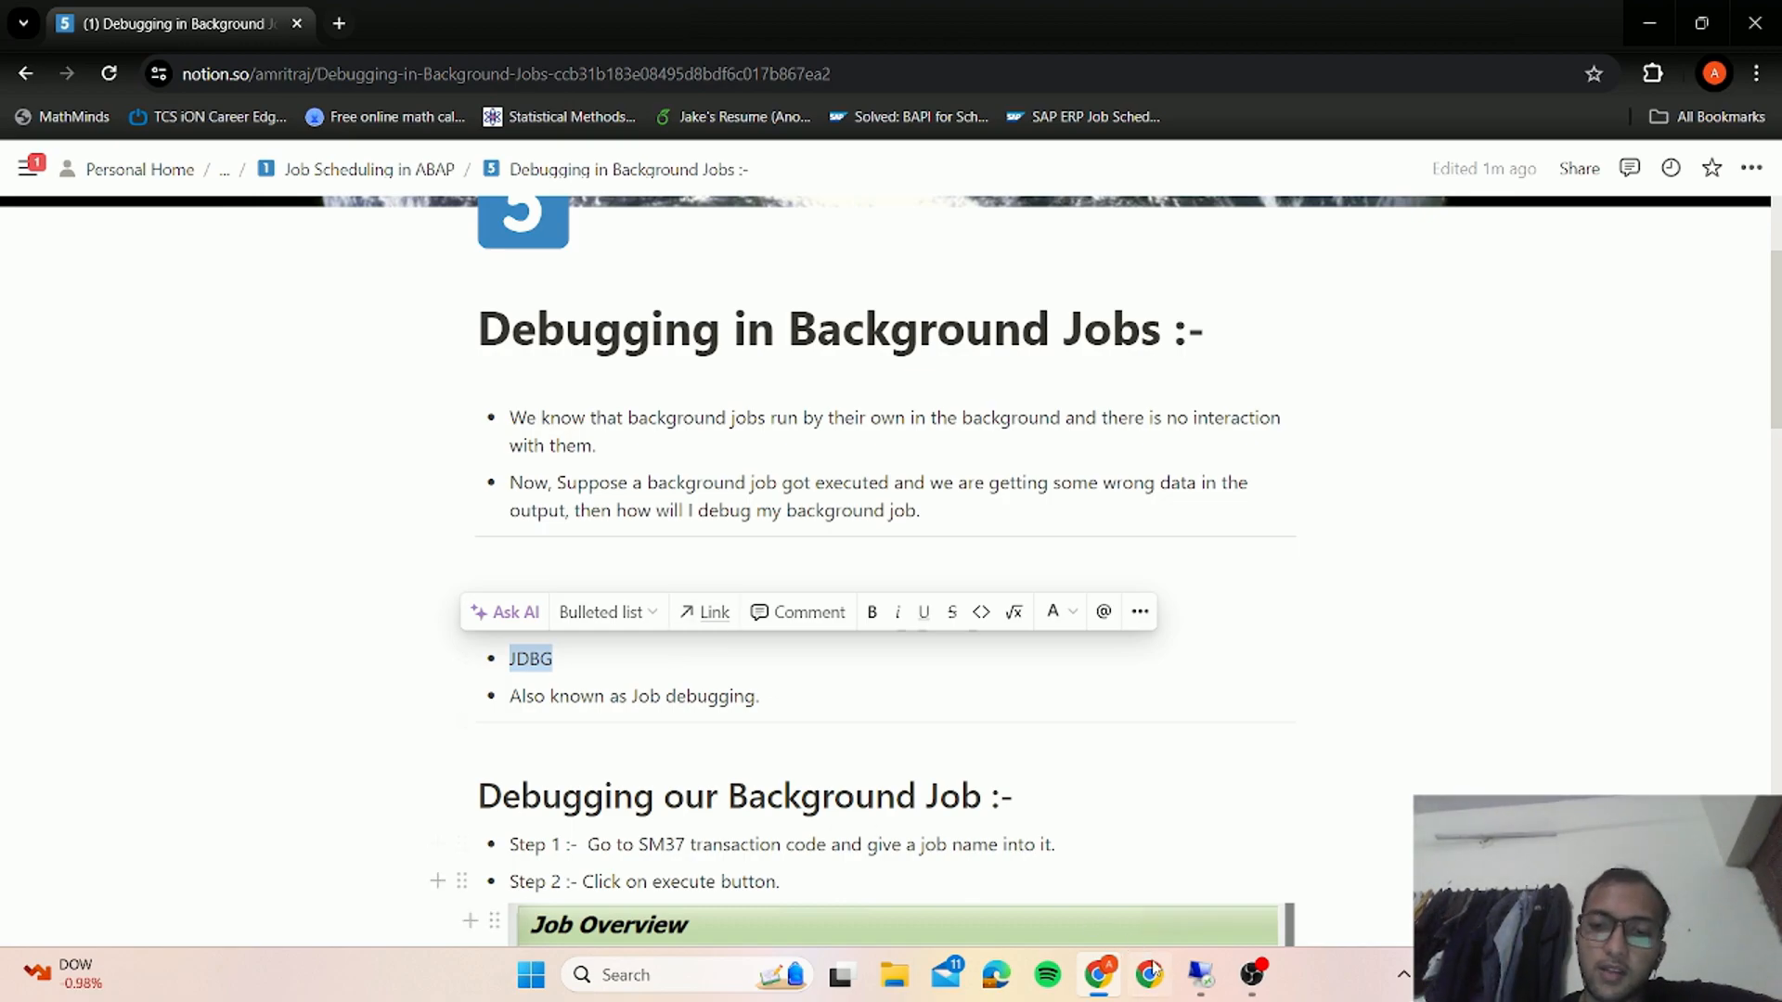
click(1199, 977)
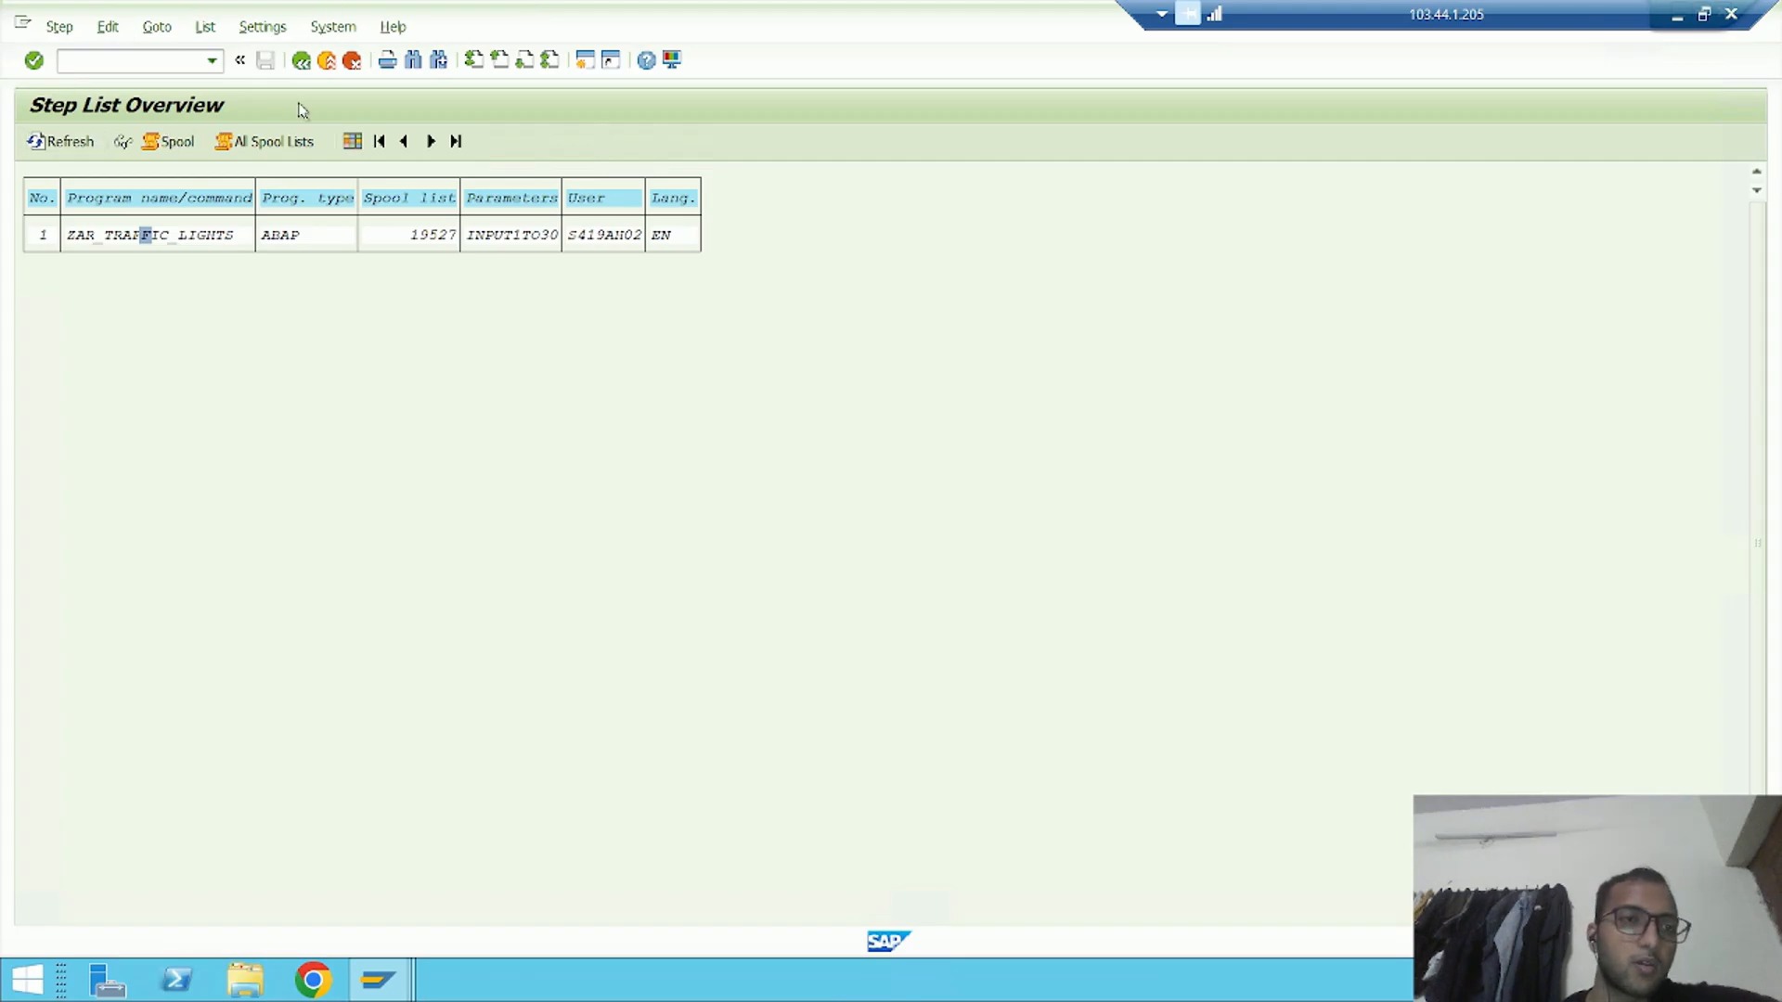
click(302, 61)
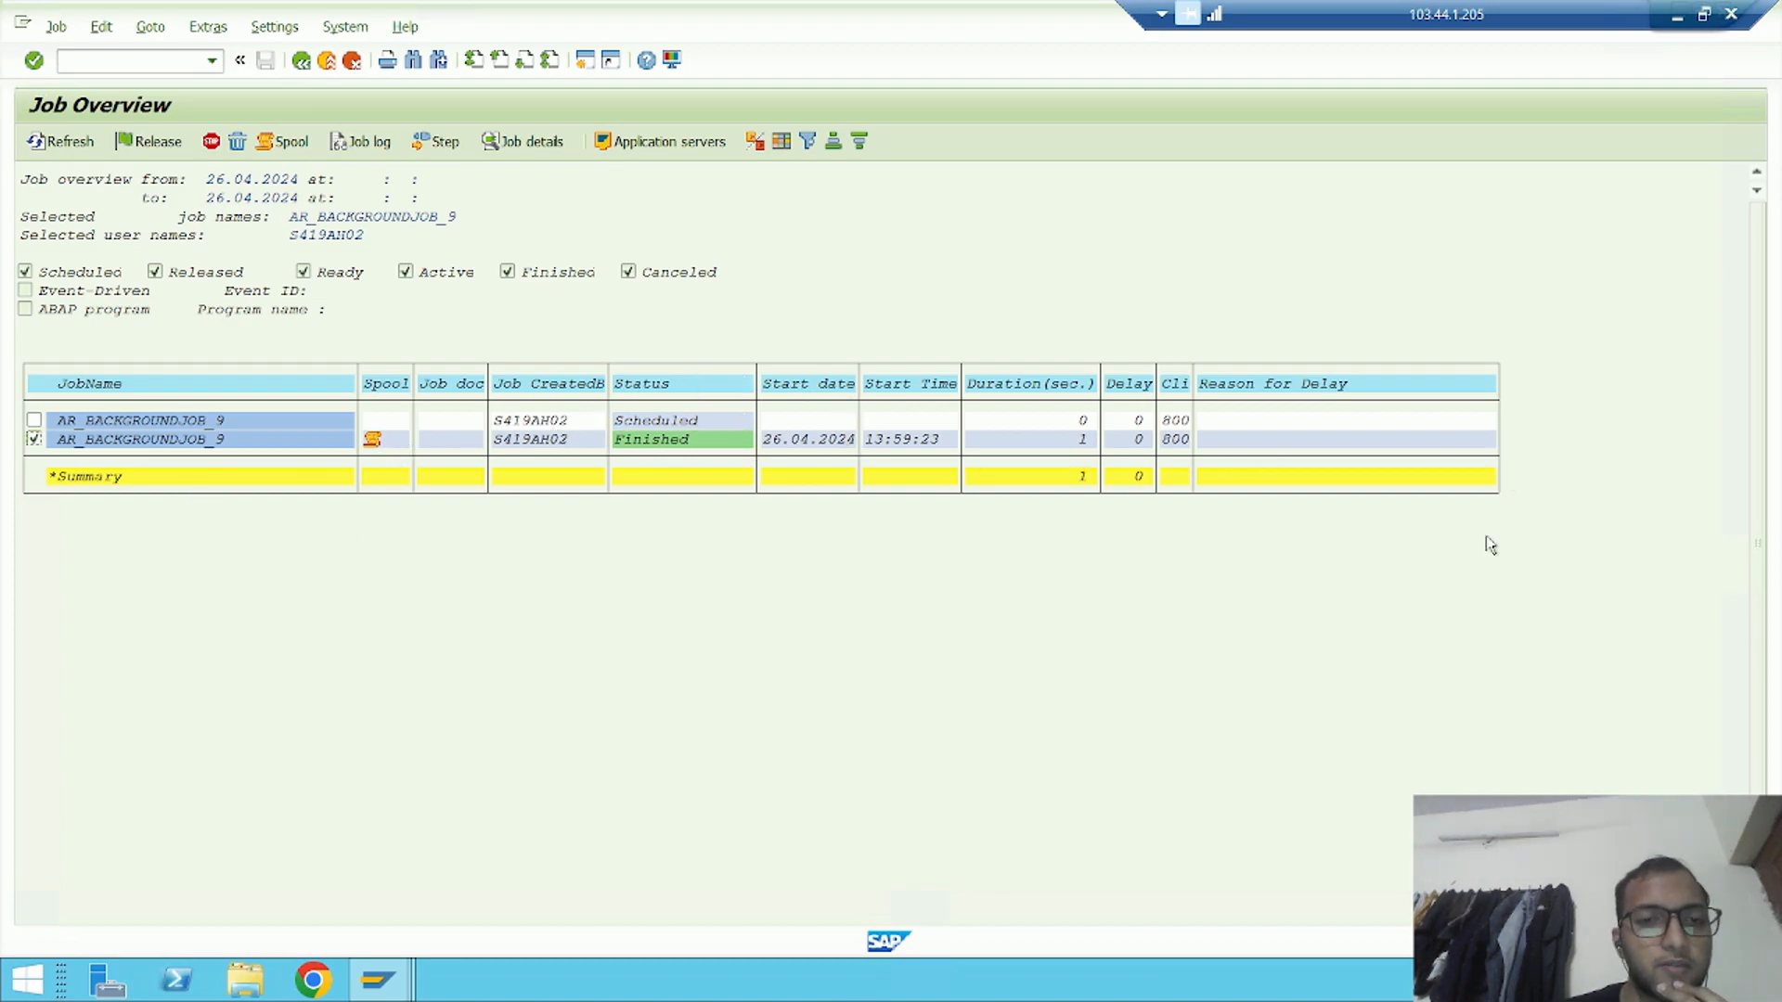
Start debugging the finished AR_BACKGROUNDJOB_9 job with the jdbg command and show its code in the Desktop 3 view
click(128, 58)
text(jdbg)
key(Return)
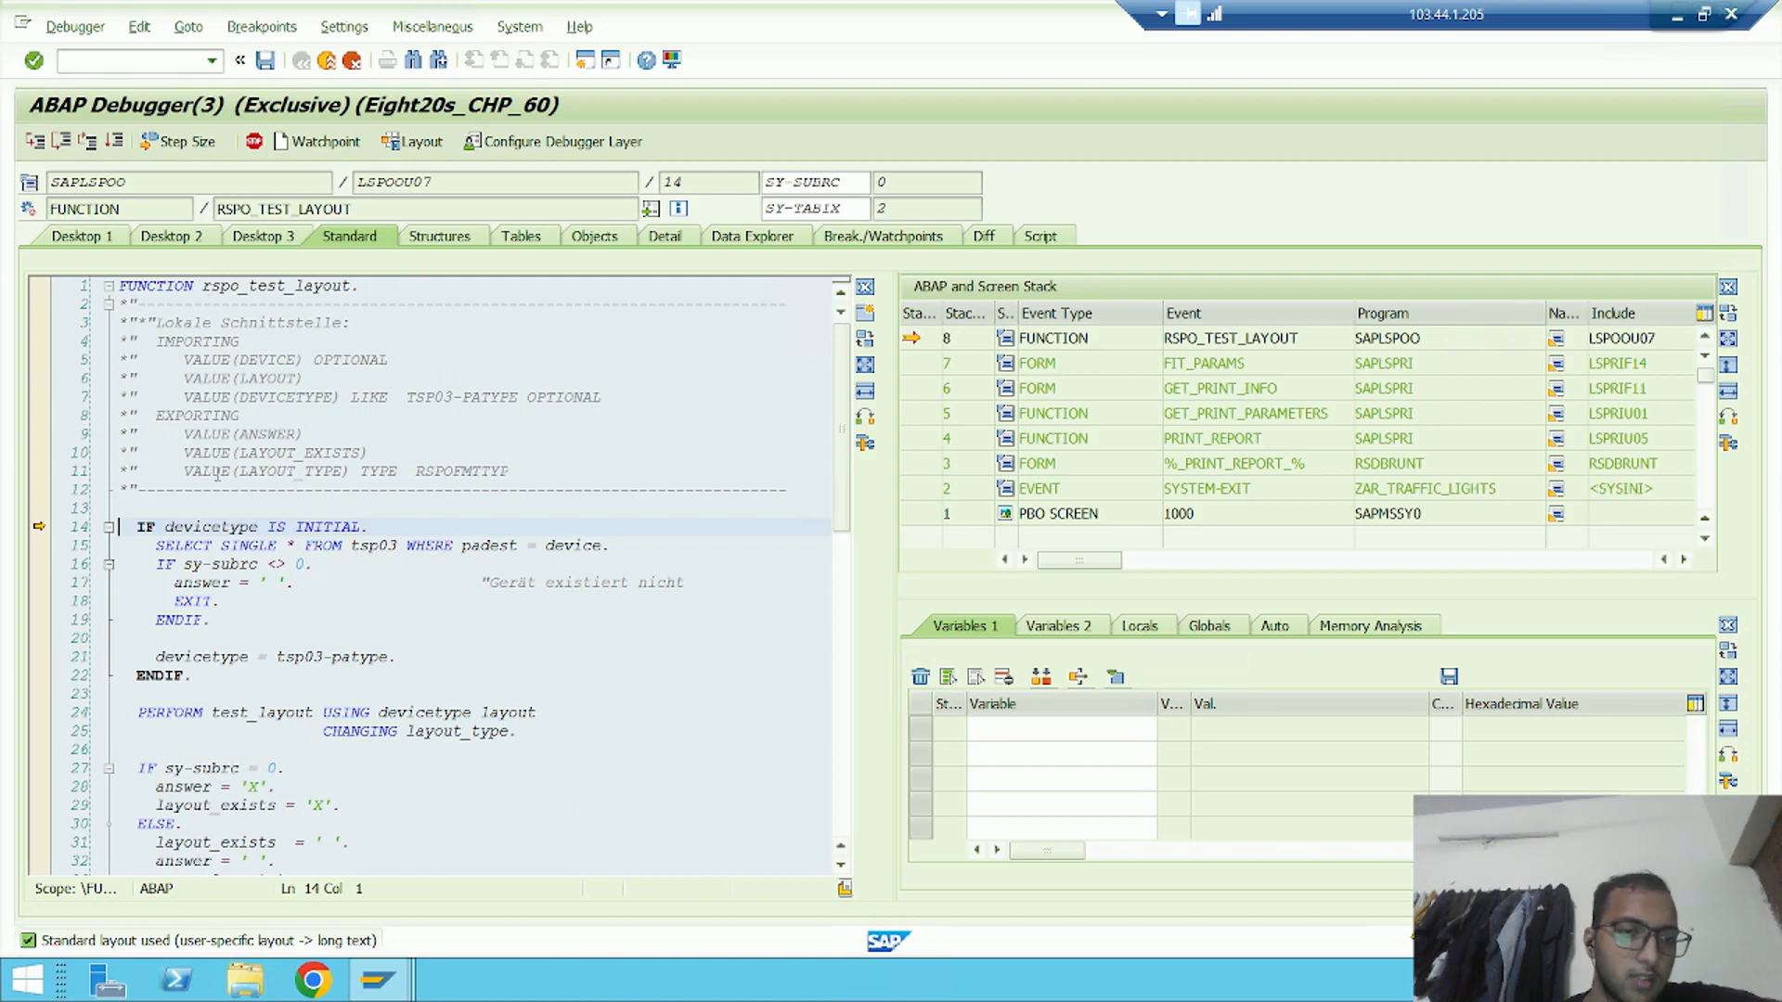
click(270, 239)
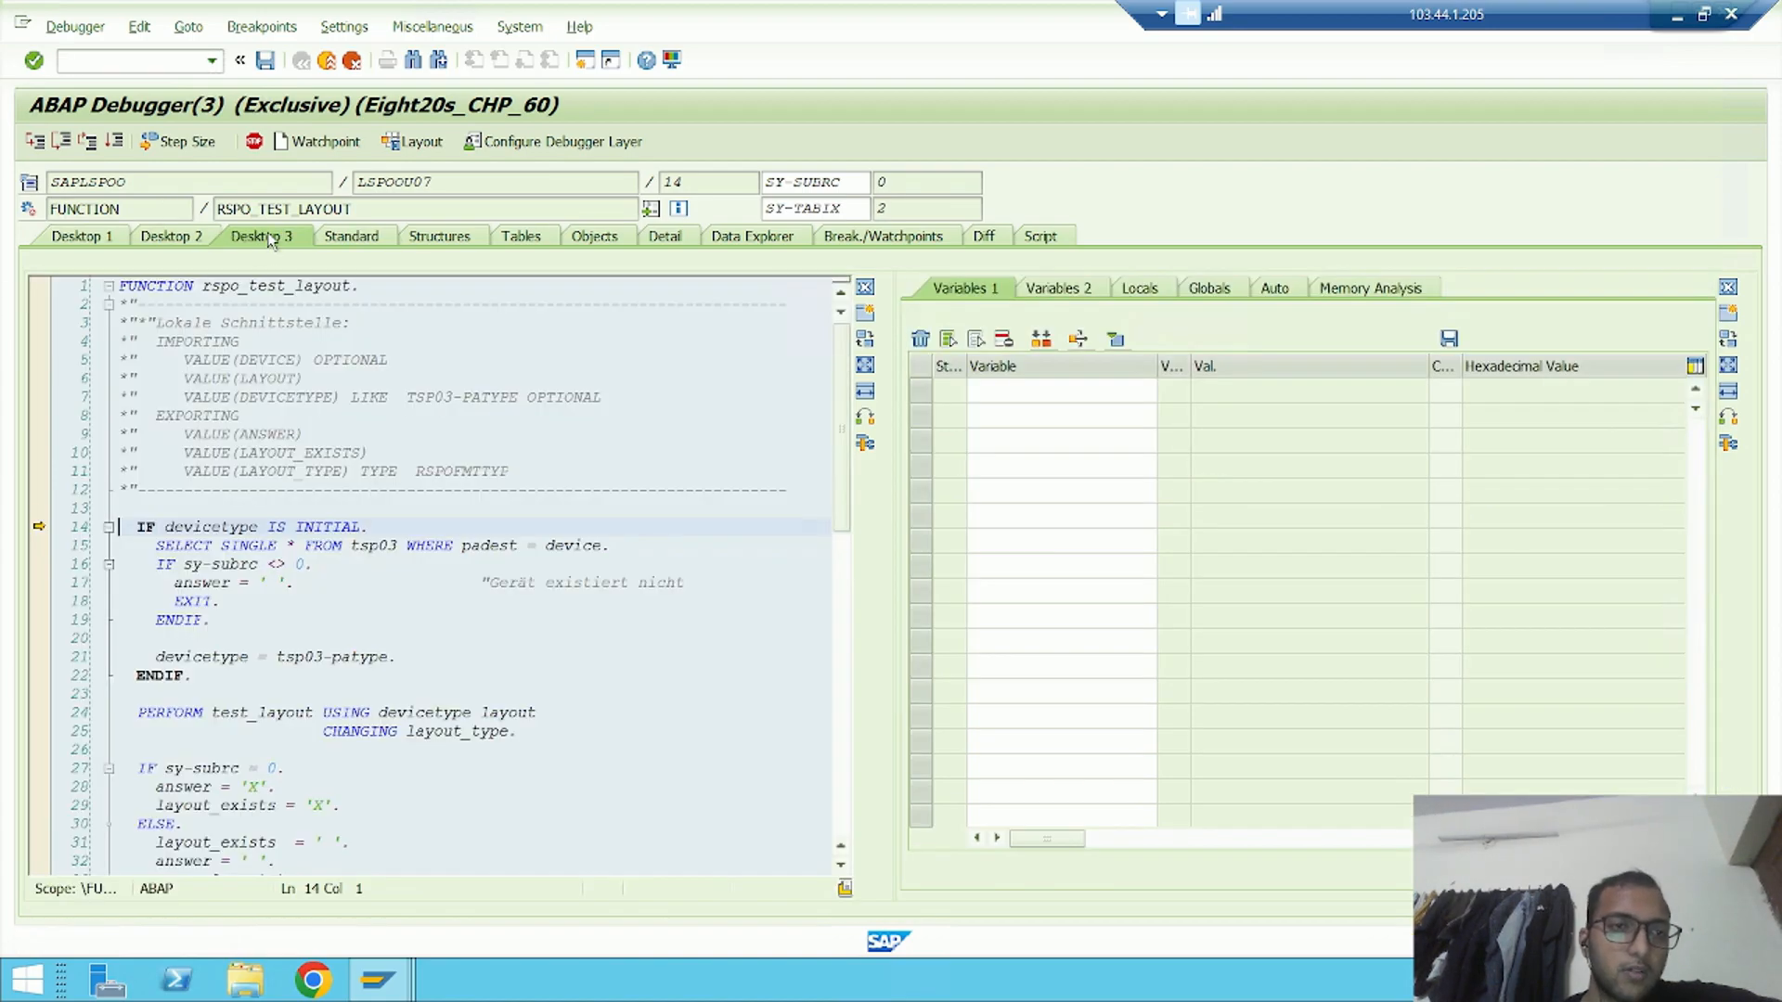
Return out of the standard function modules until report ZAR_TRAFFIC_LIGHTS is reached, and compare it with its source in the ABAP Editor
click(88, 141)
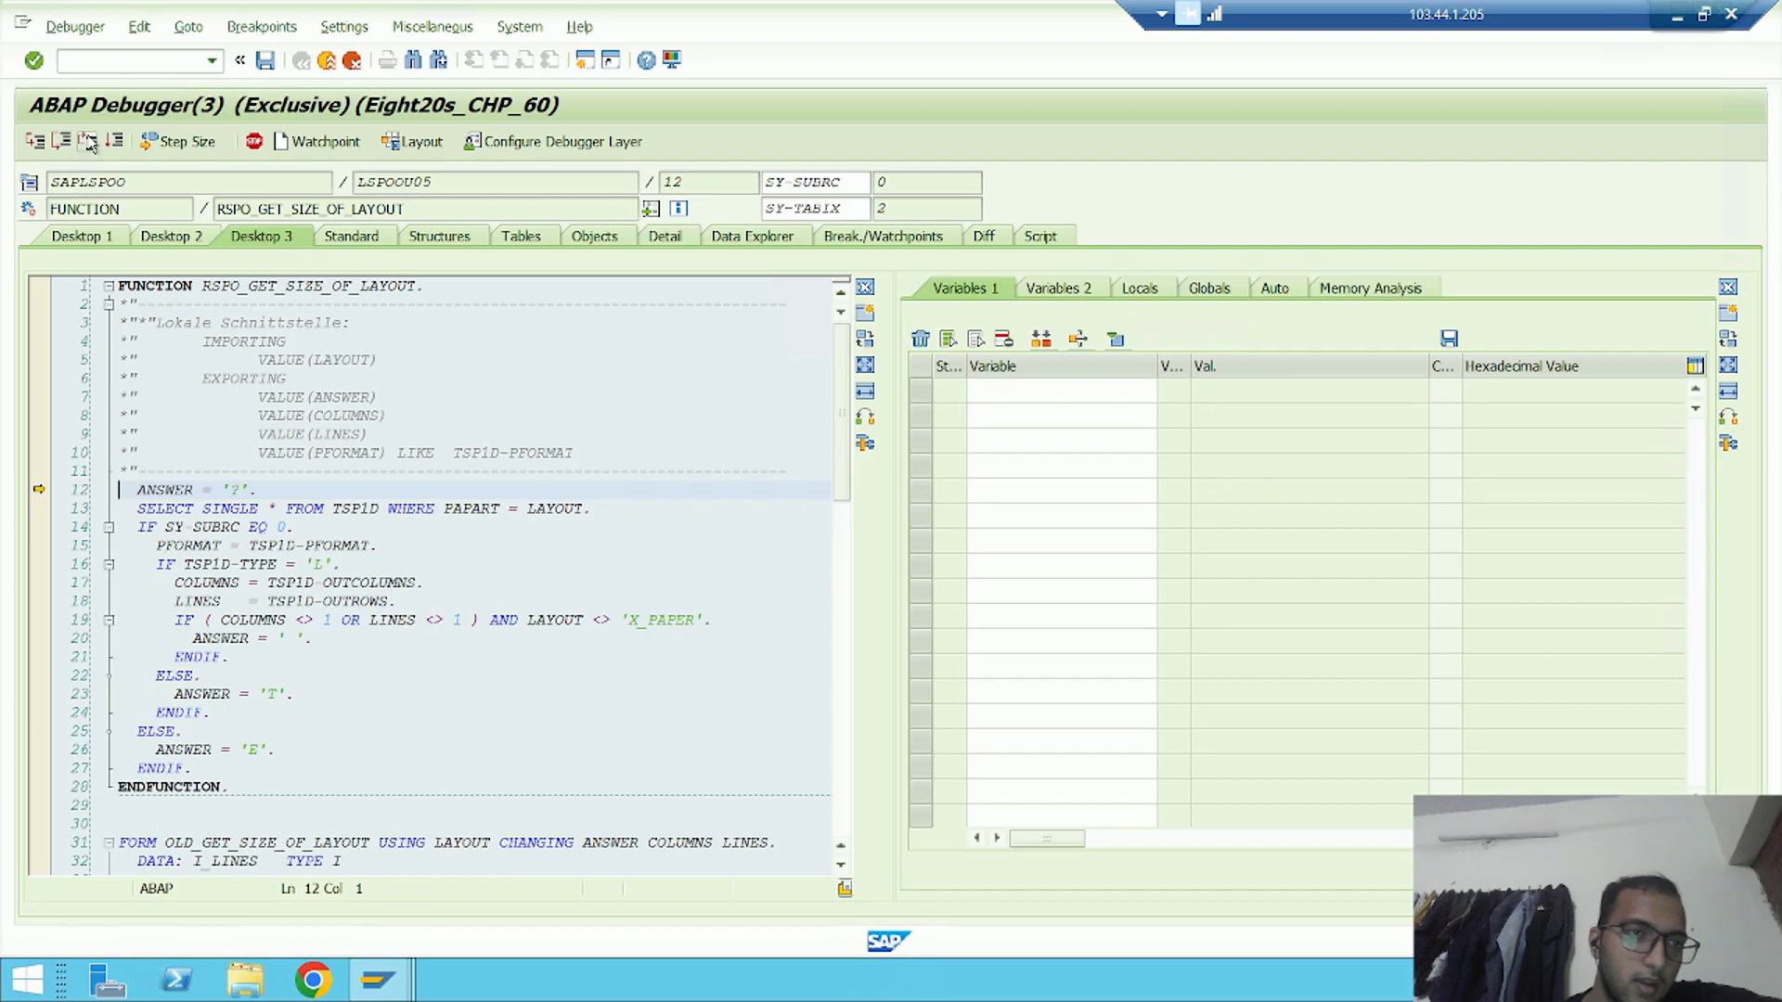
click(88, 142)
click(88, 141)
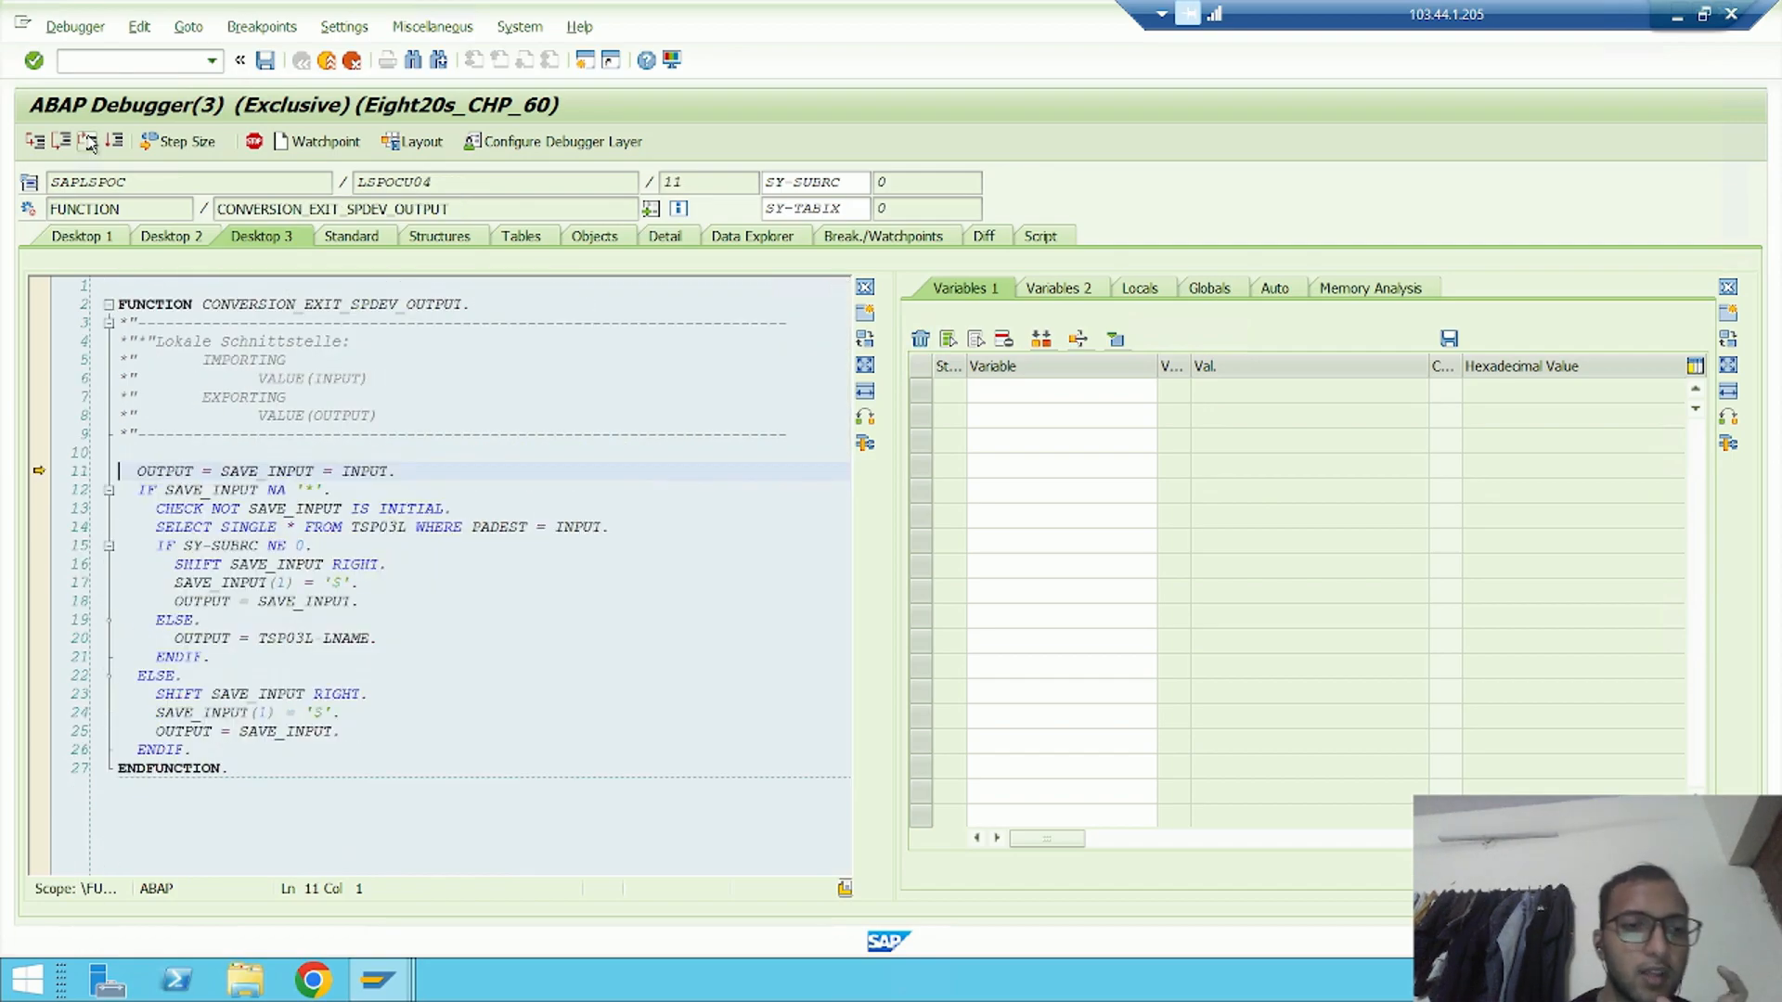
click(88, 141)
click(88, 141)
click(88, 141)
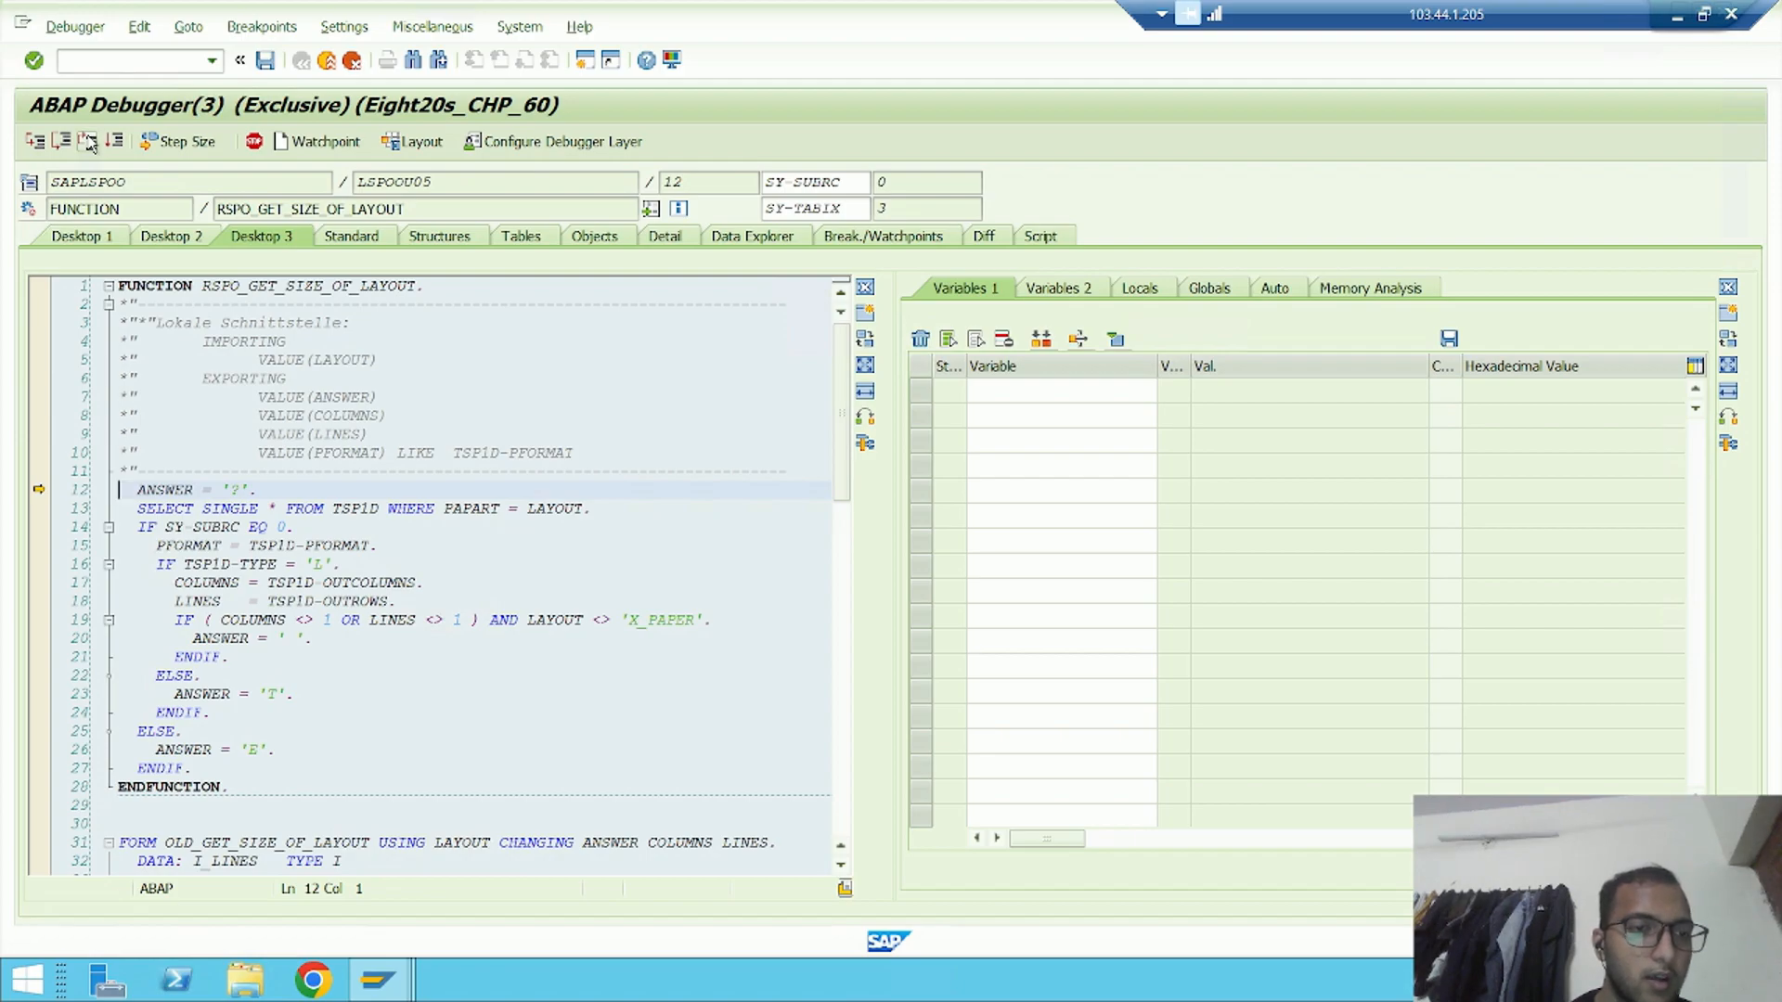
click(88, 141)
click(88, 141)
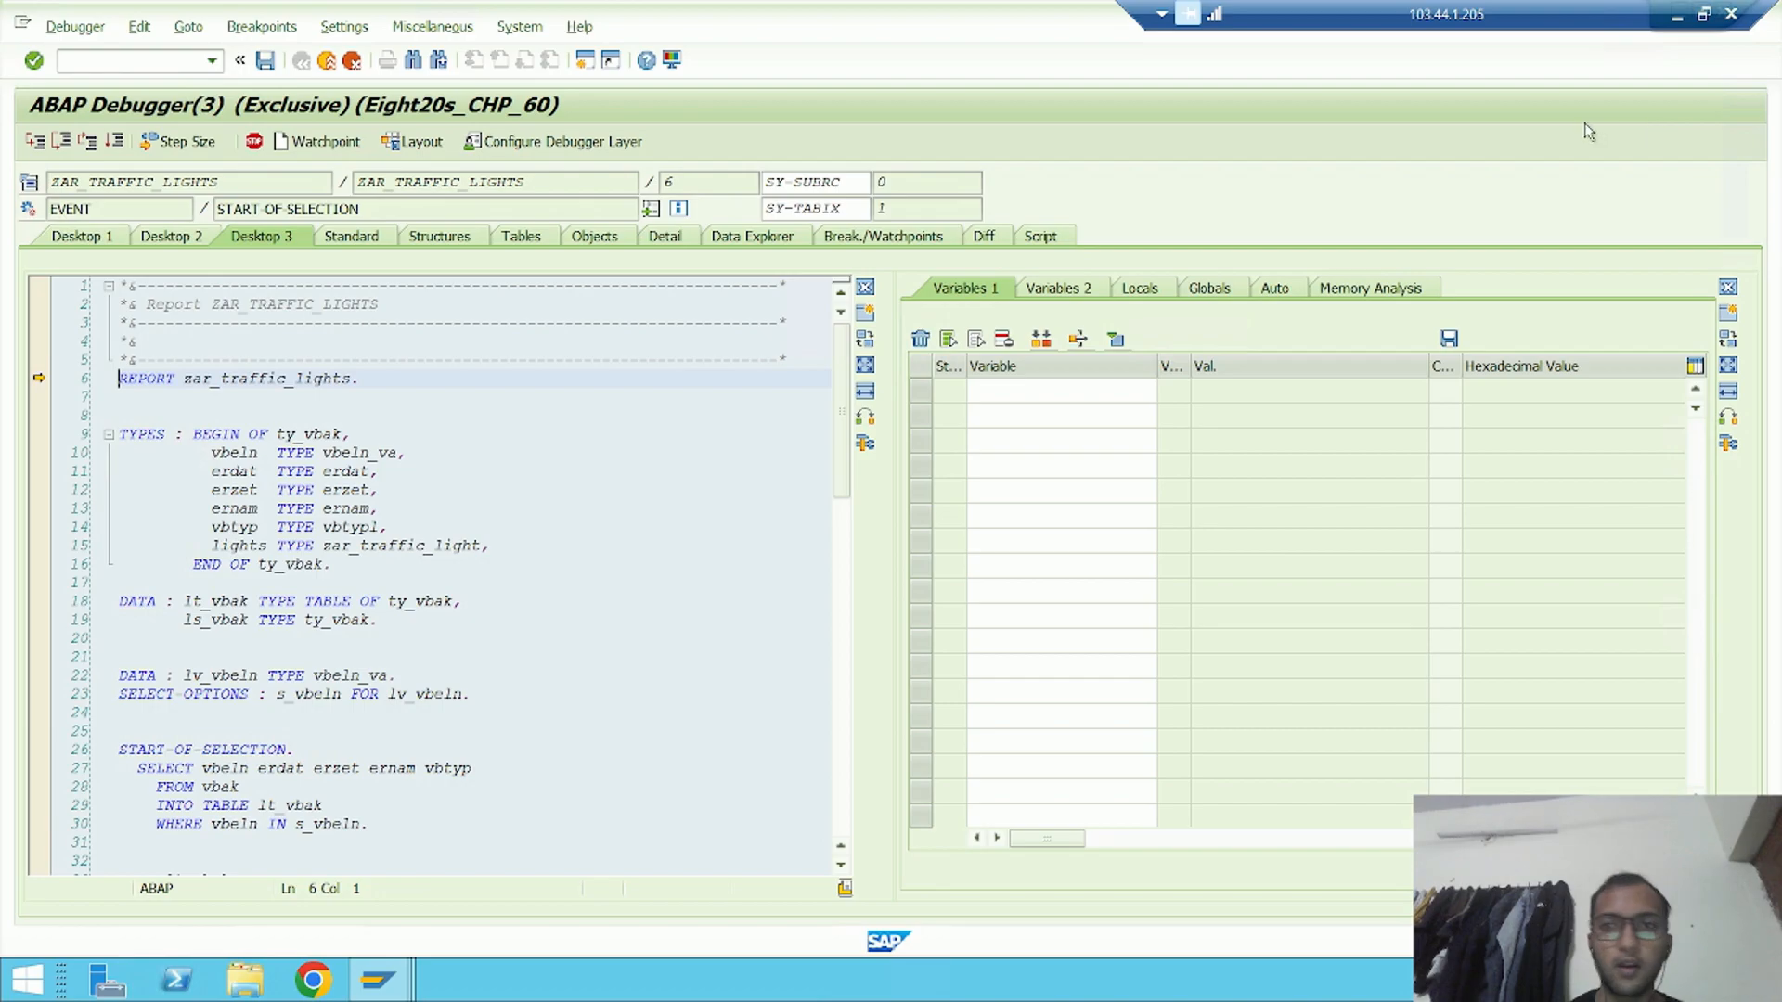
key(alt+Tab)
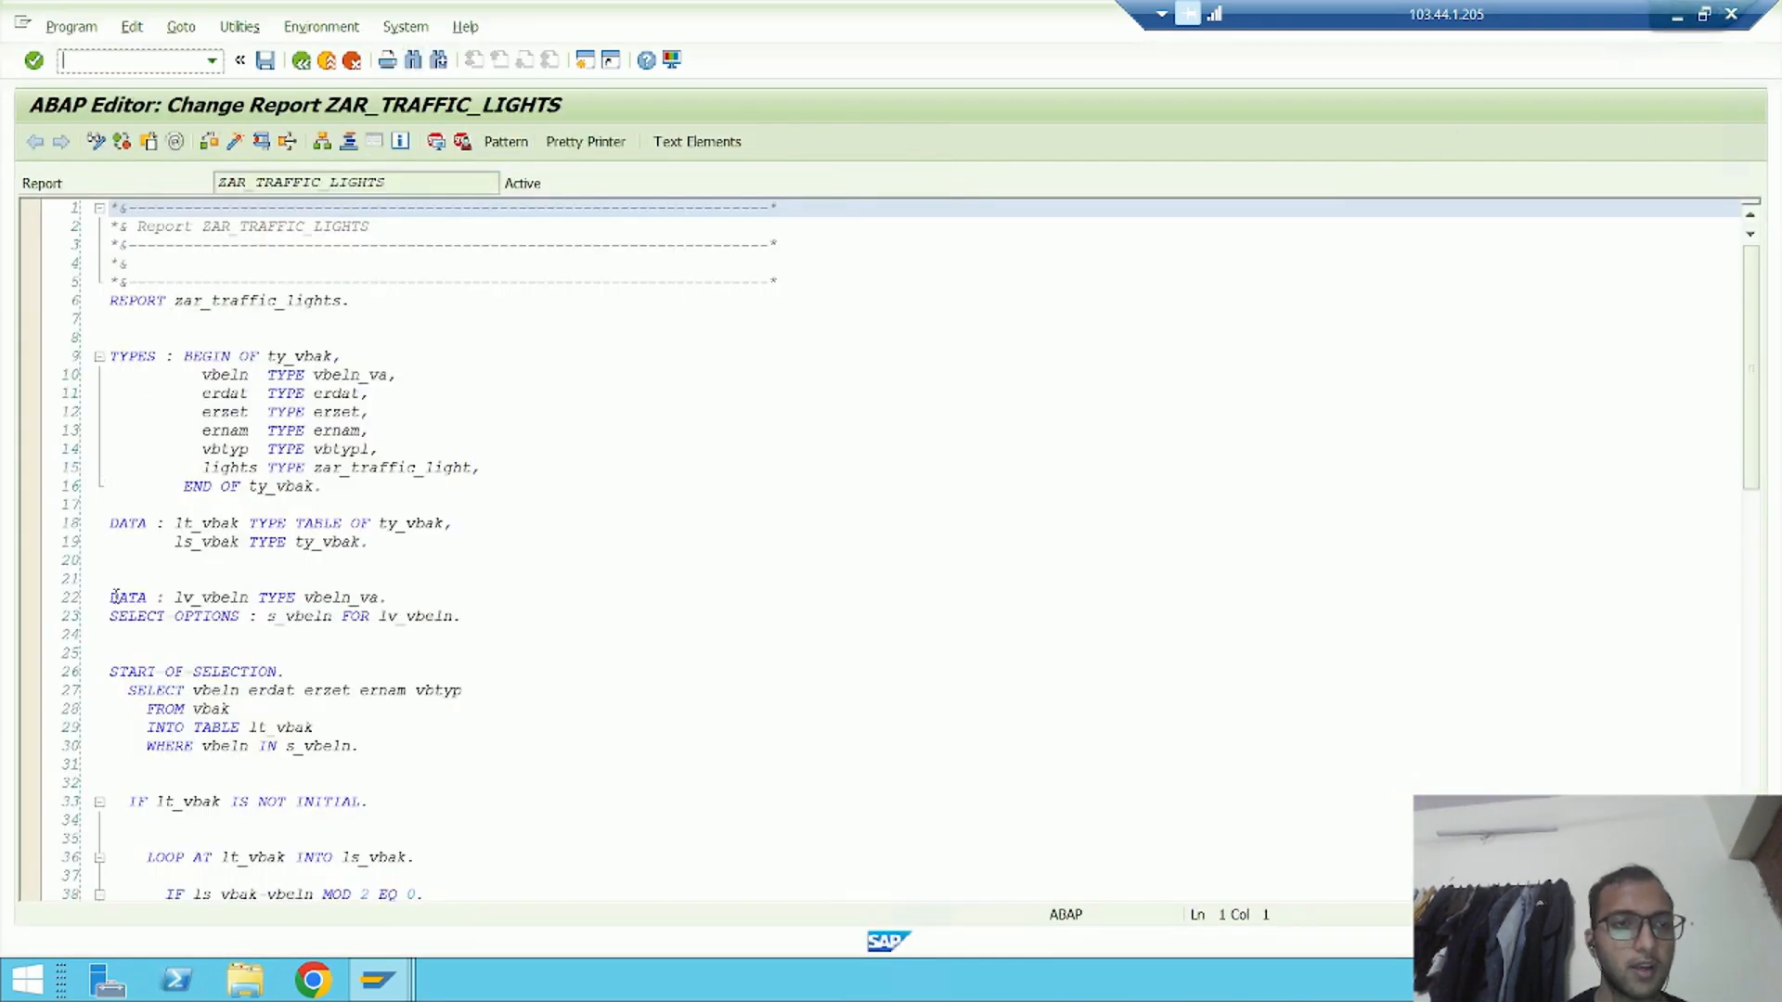
key(alt+Tab)
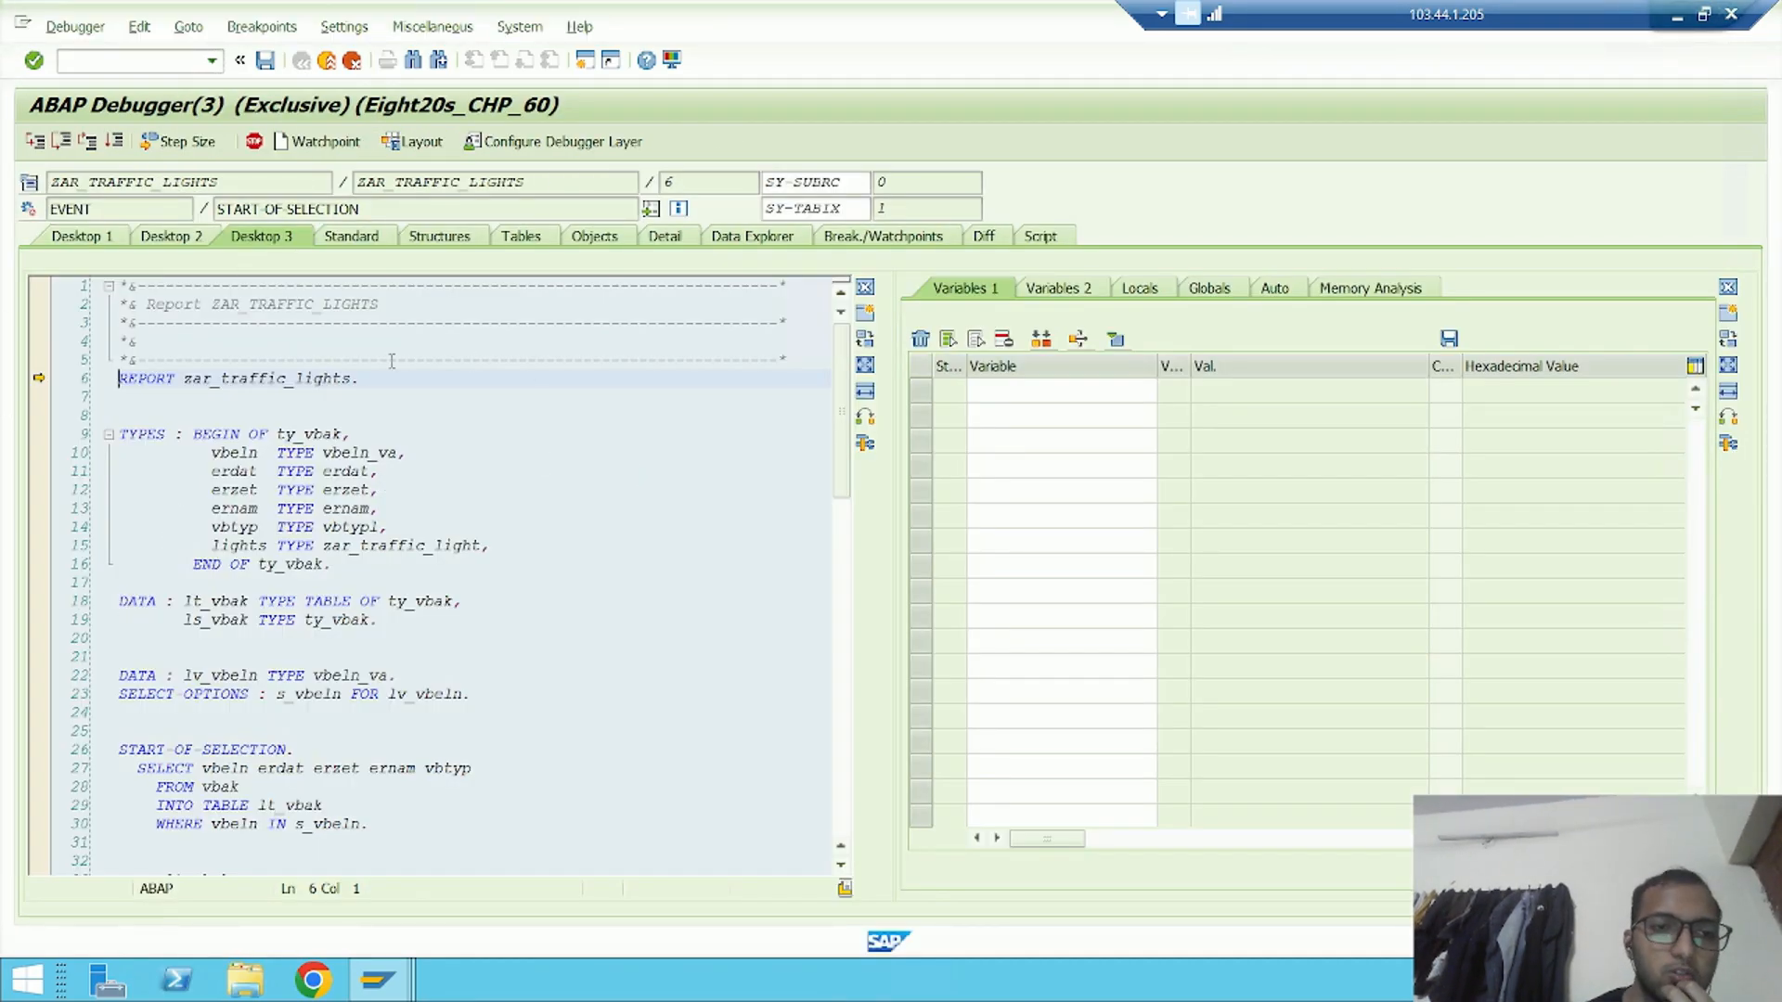
Single-step to the SELECT statement, inspect the low and high values in select-option table S_VBELN[], and return to the code
click(35, 141)
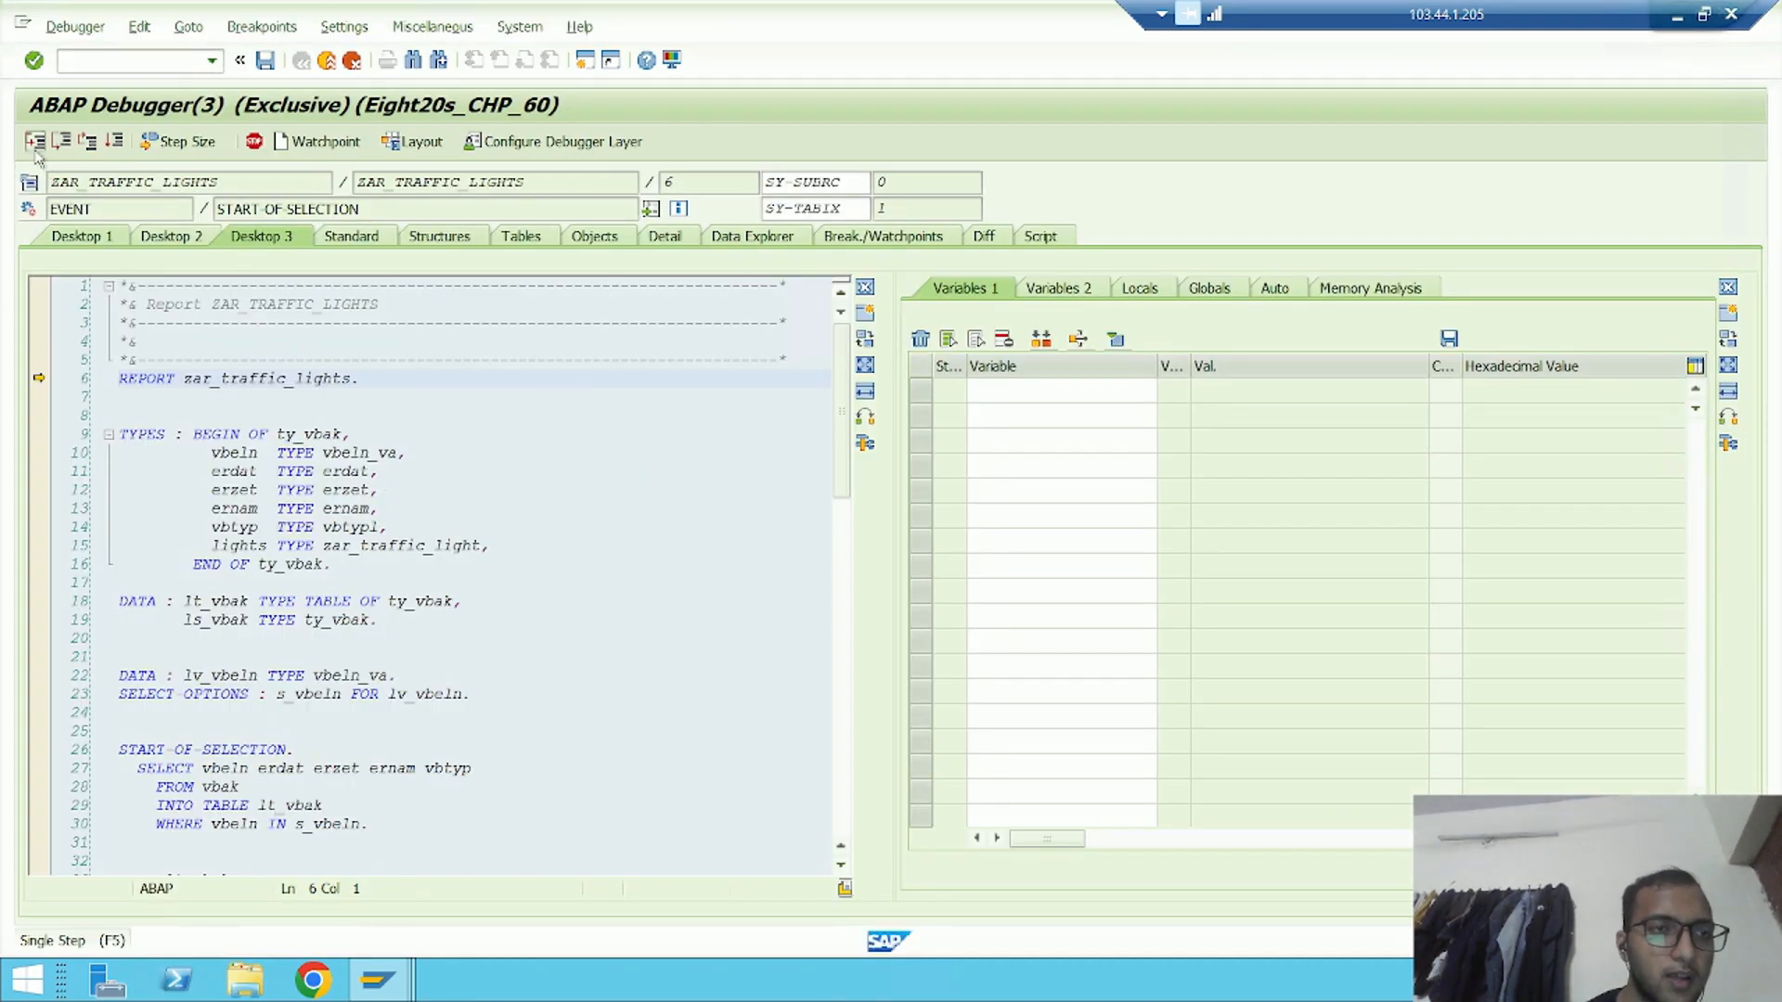
scroll(367, 454, down, 2)
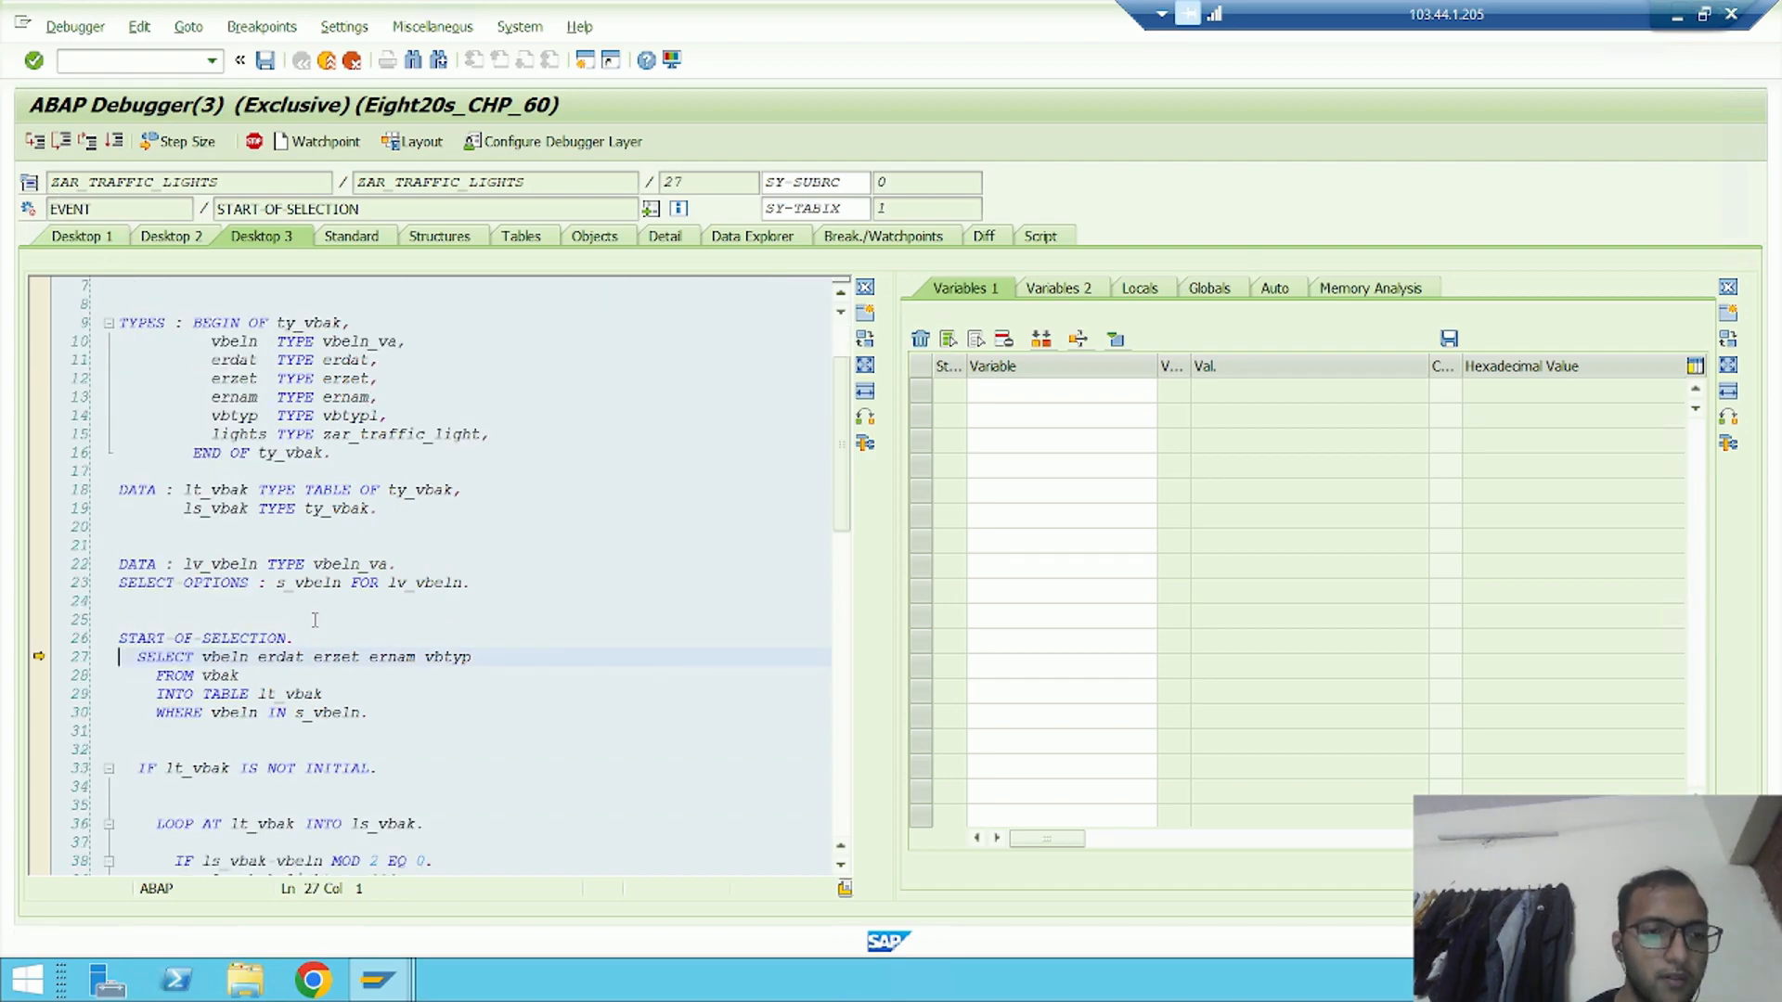
double_click(305, 694)
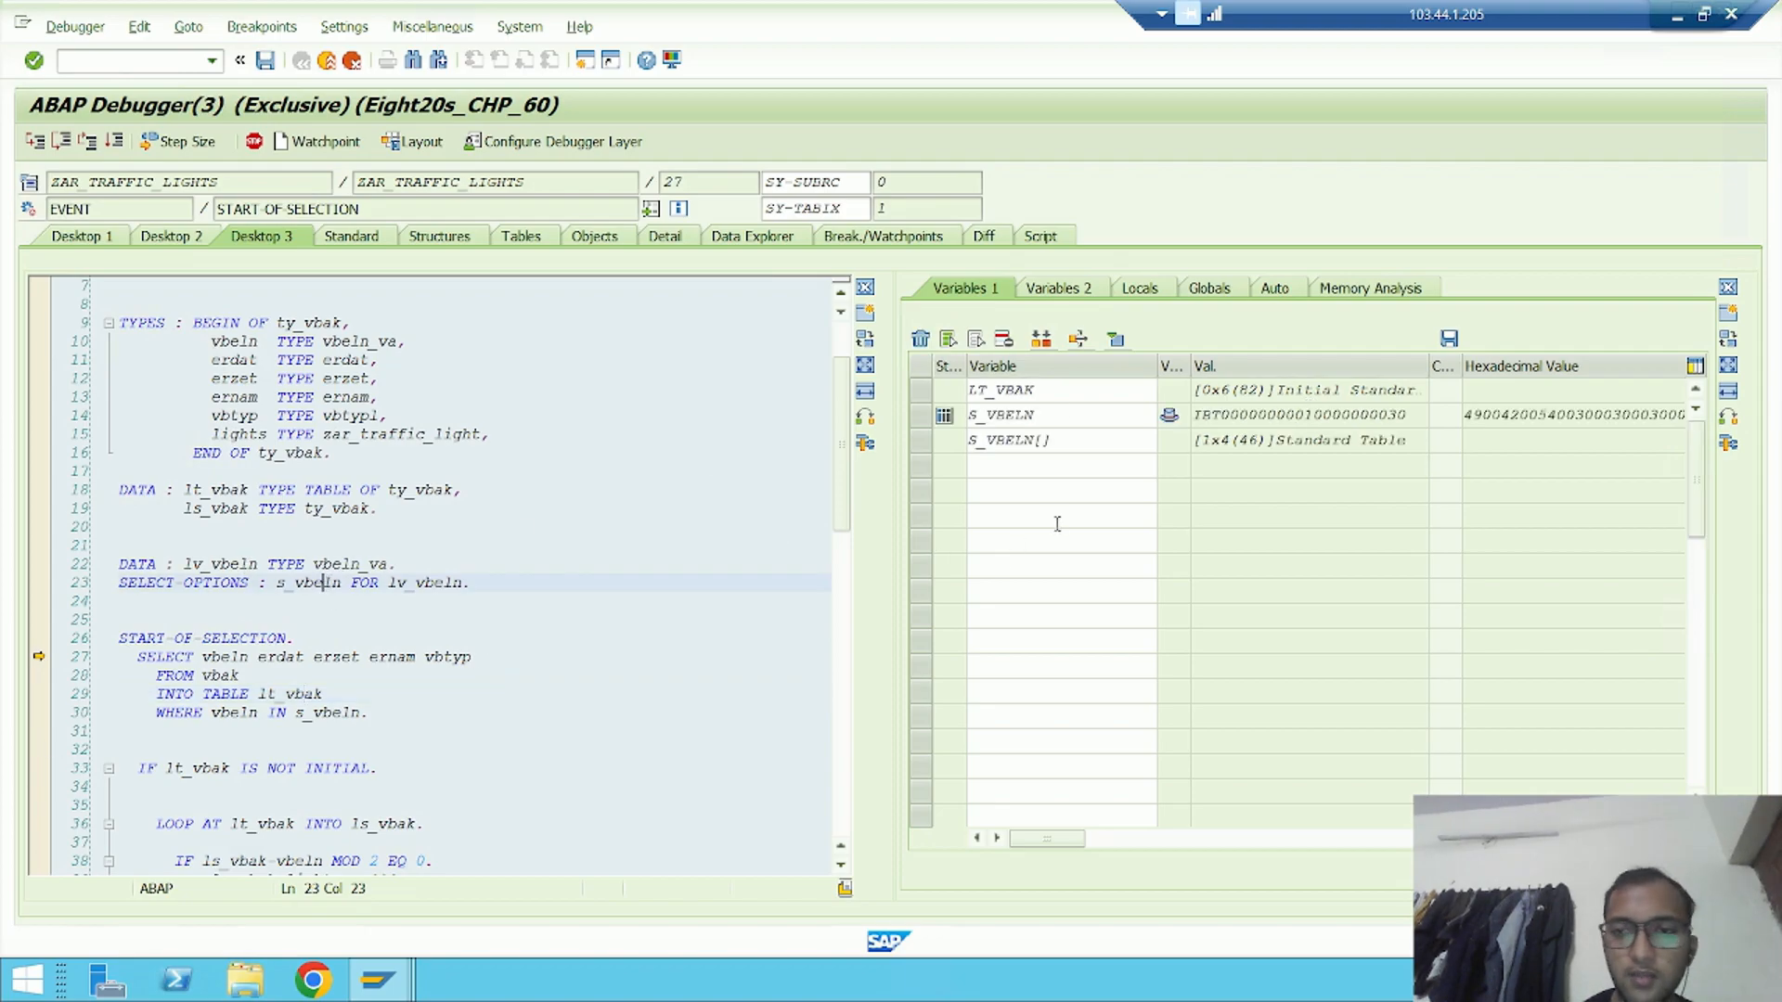
double_click(998, 440)
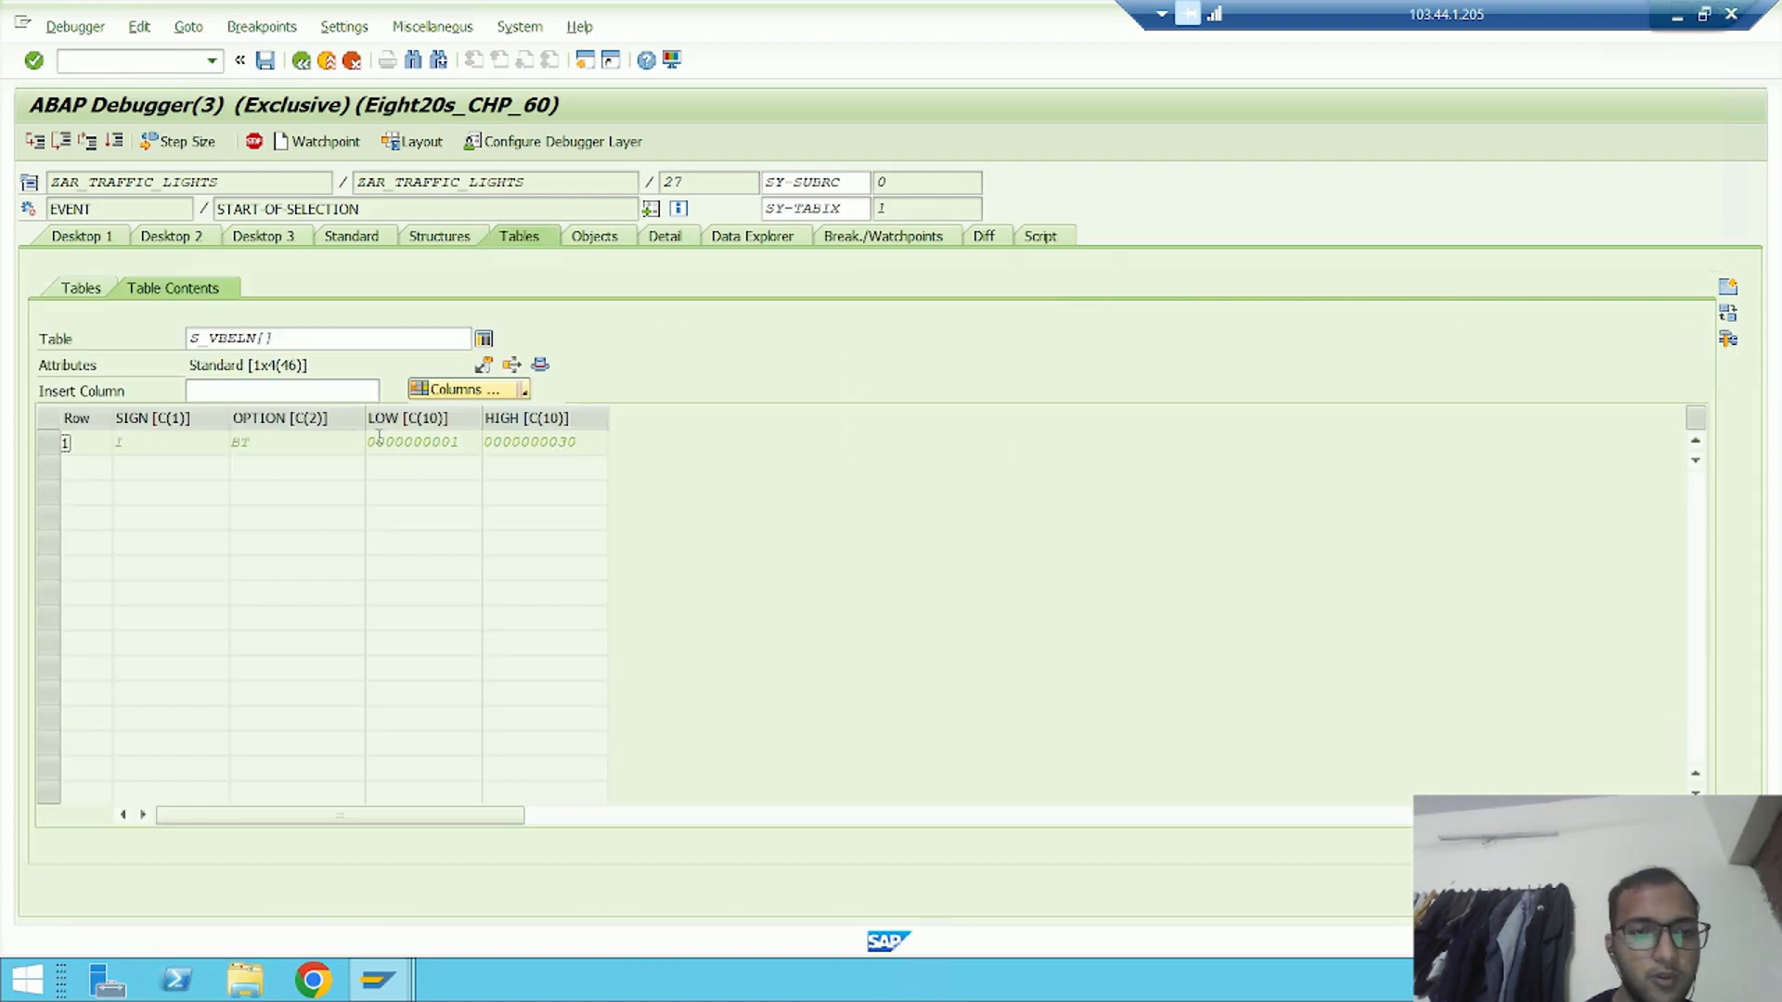
drag(383, 443, 461, 443)
click(545, 443)
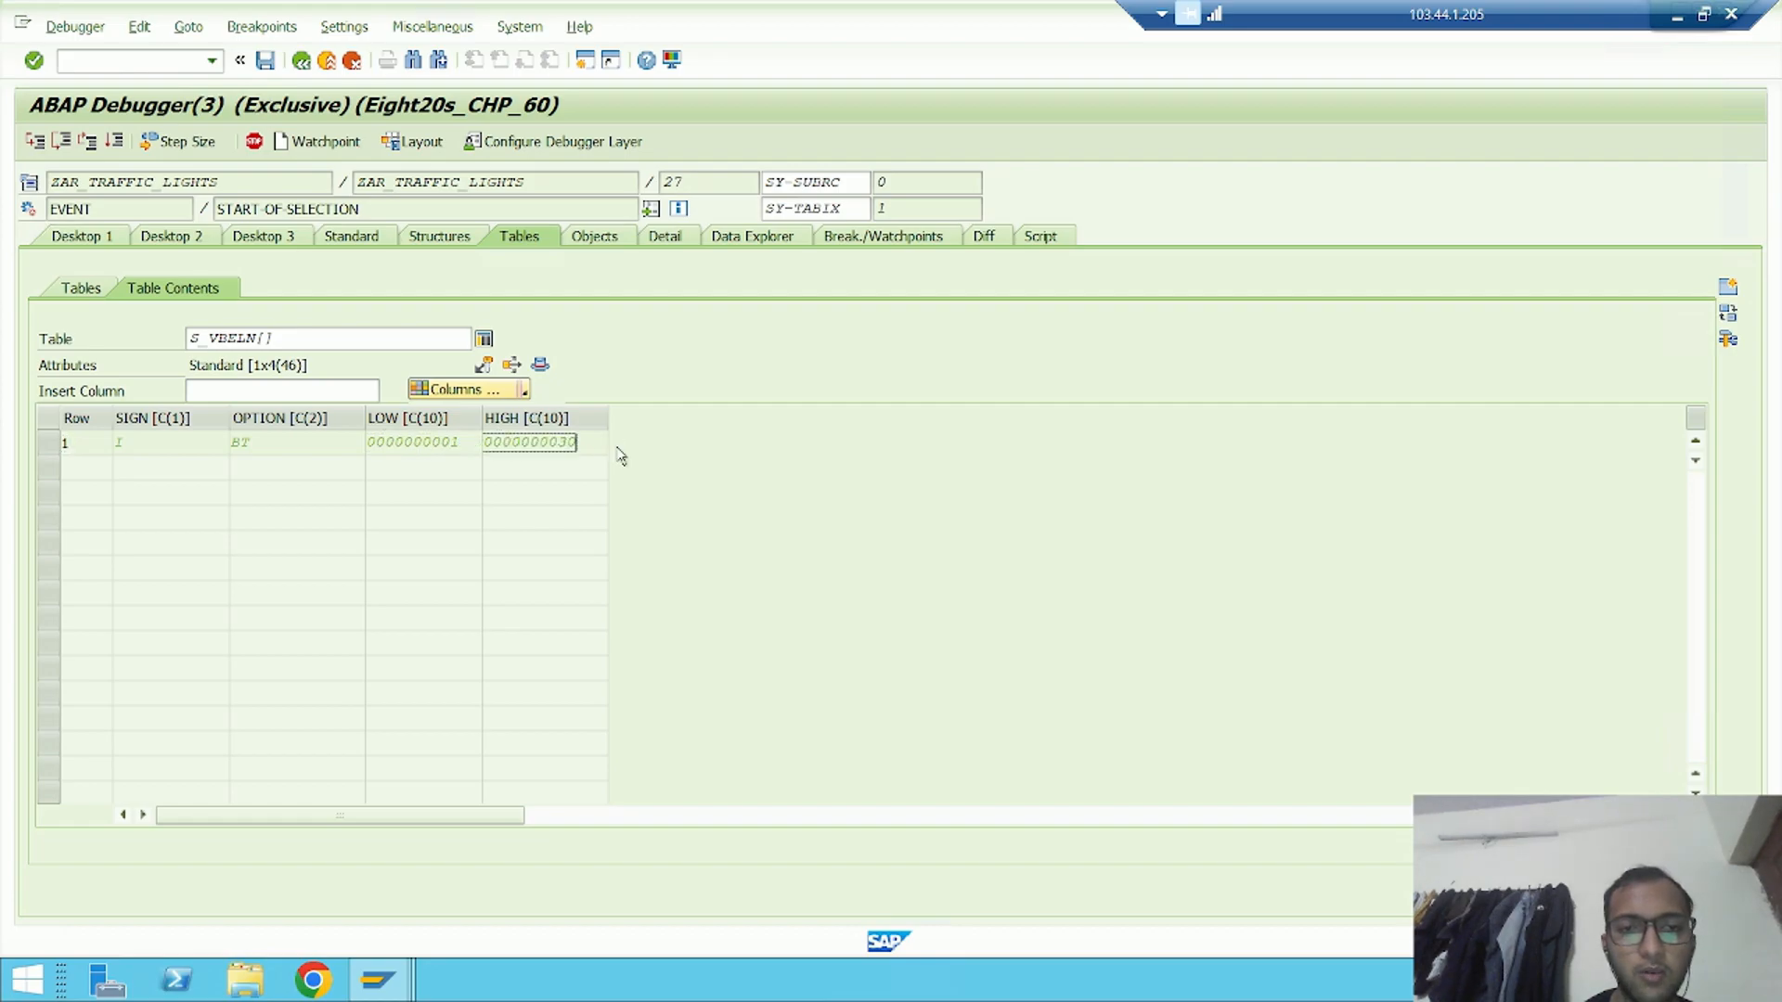
click(267, 238)
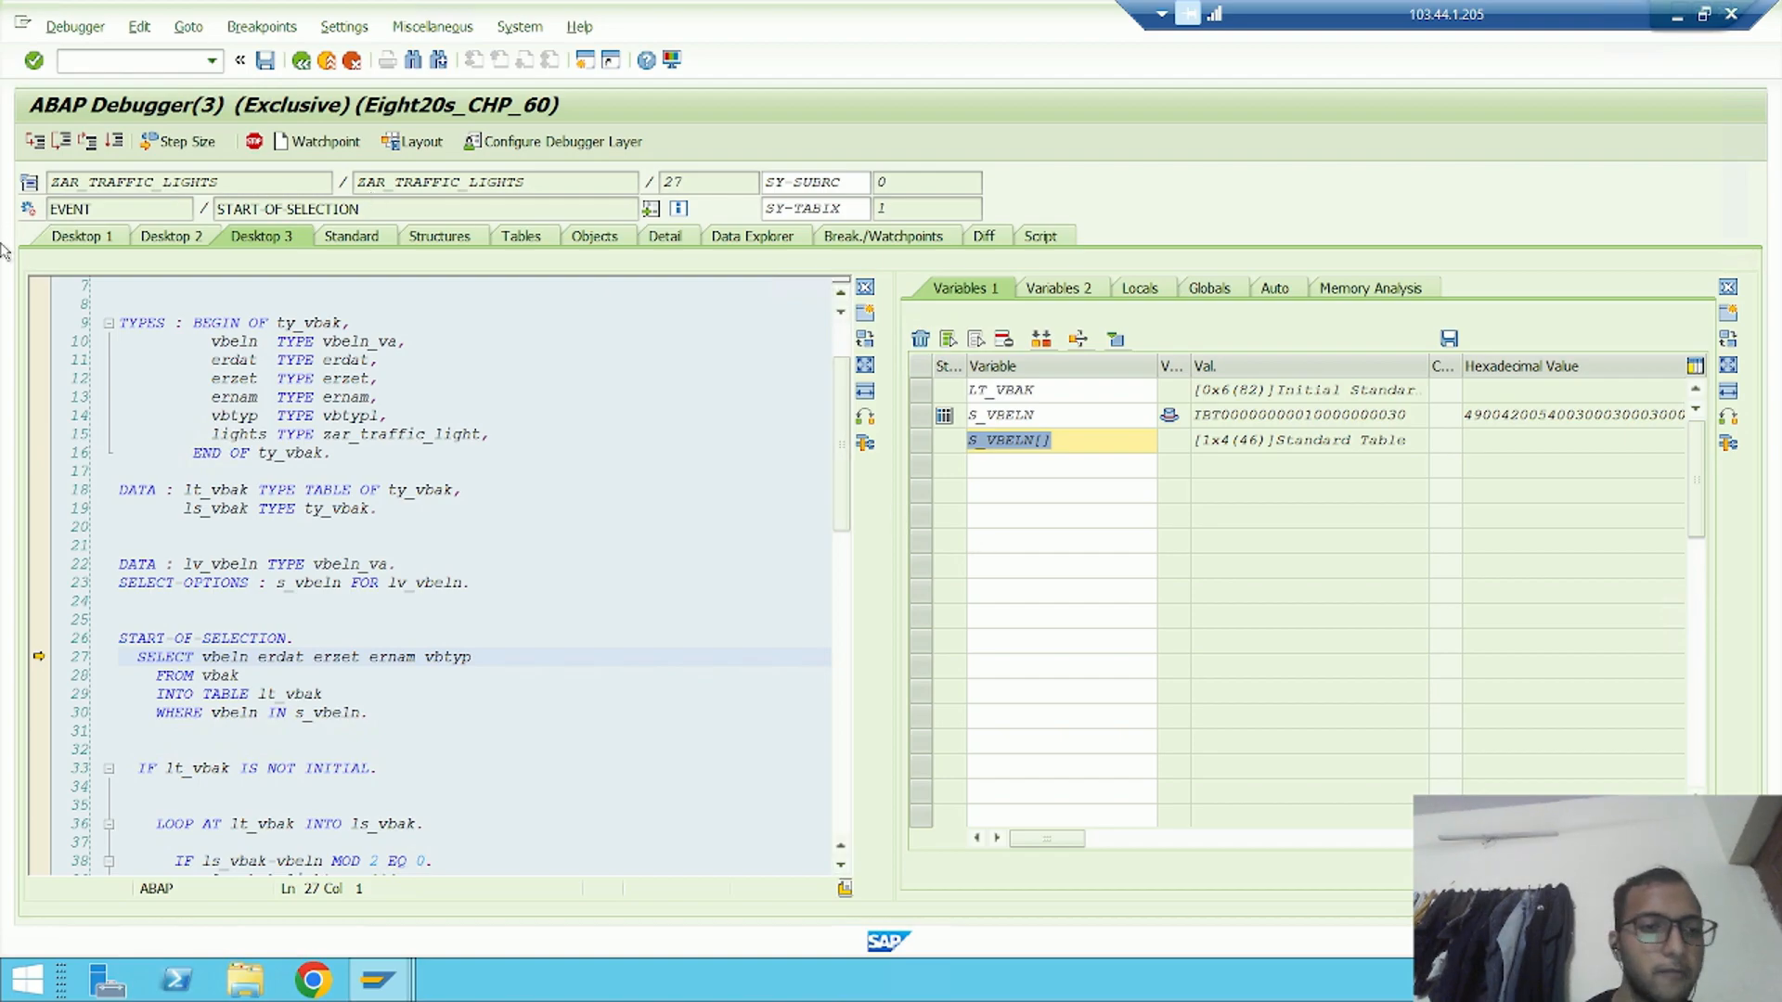
Single-step through the SELECT and the lt_vbak IF check to the LOOP statement
click(39, 144)
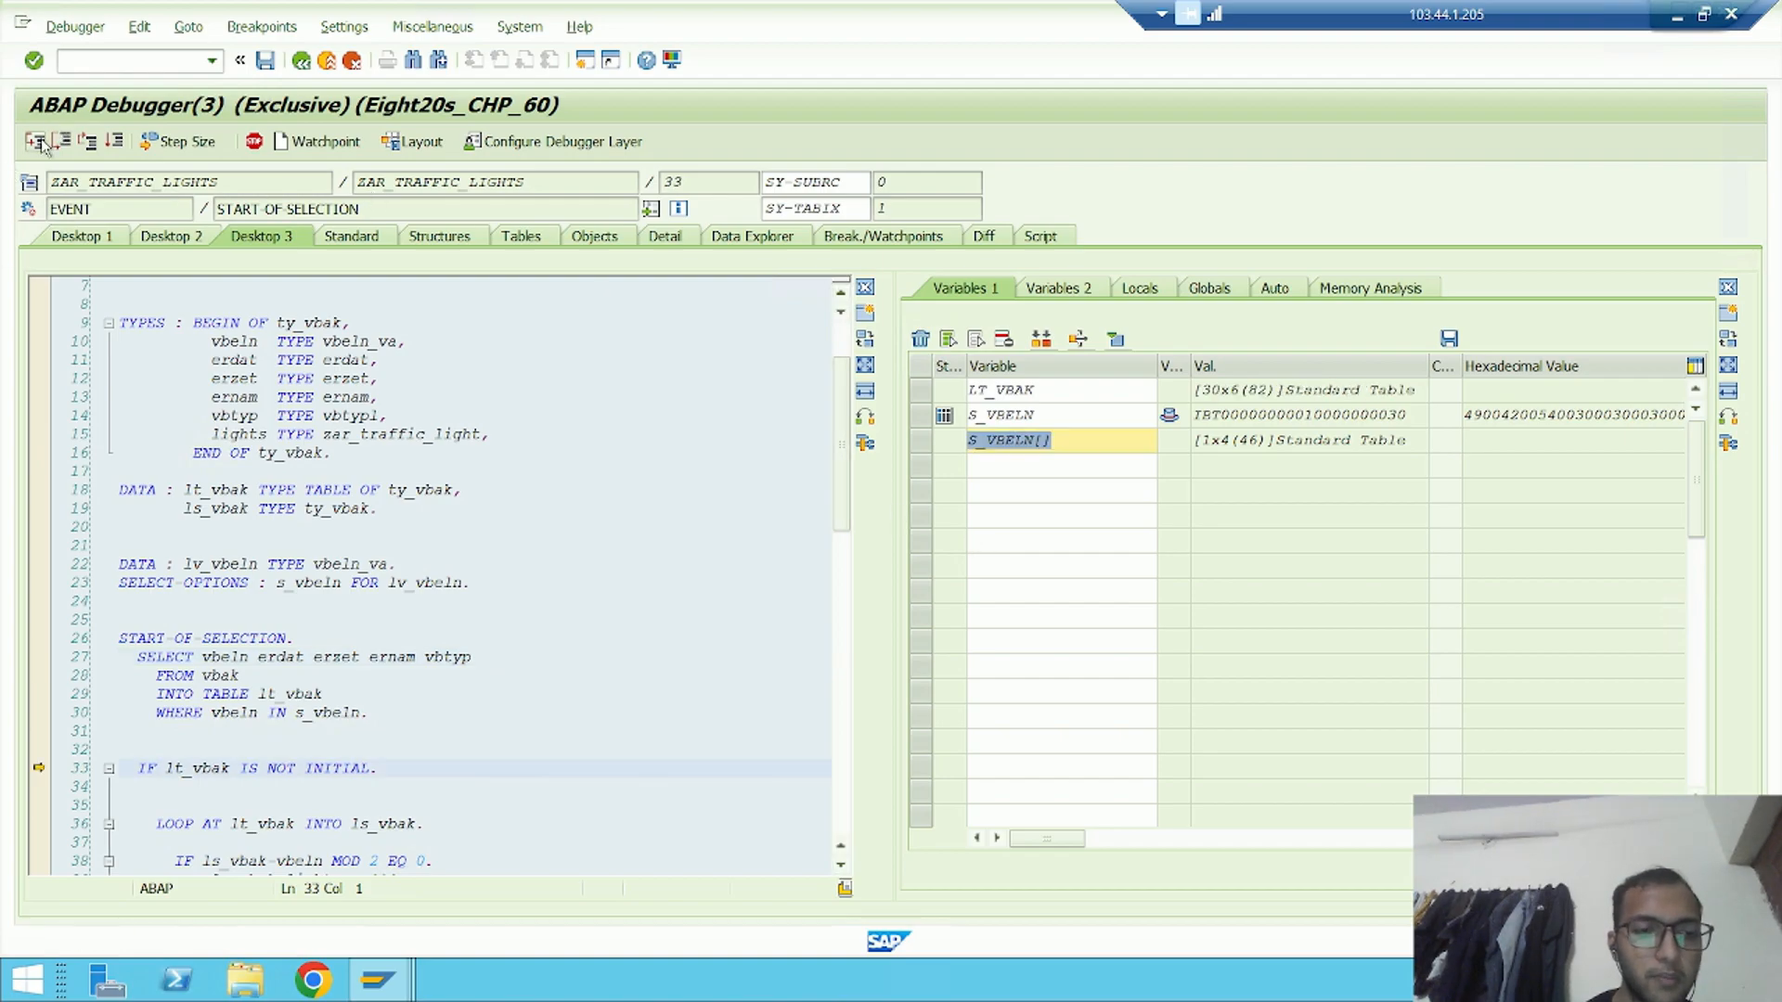
click(39, 144)
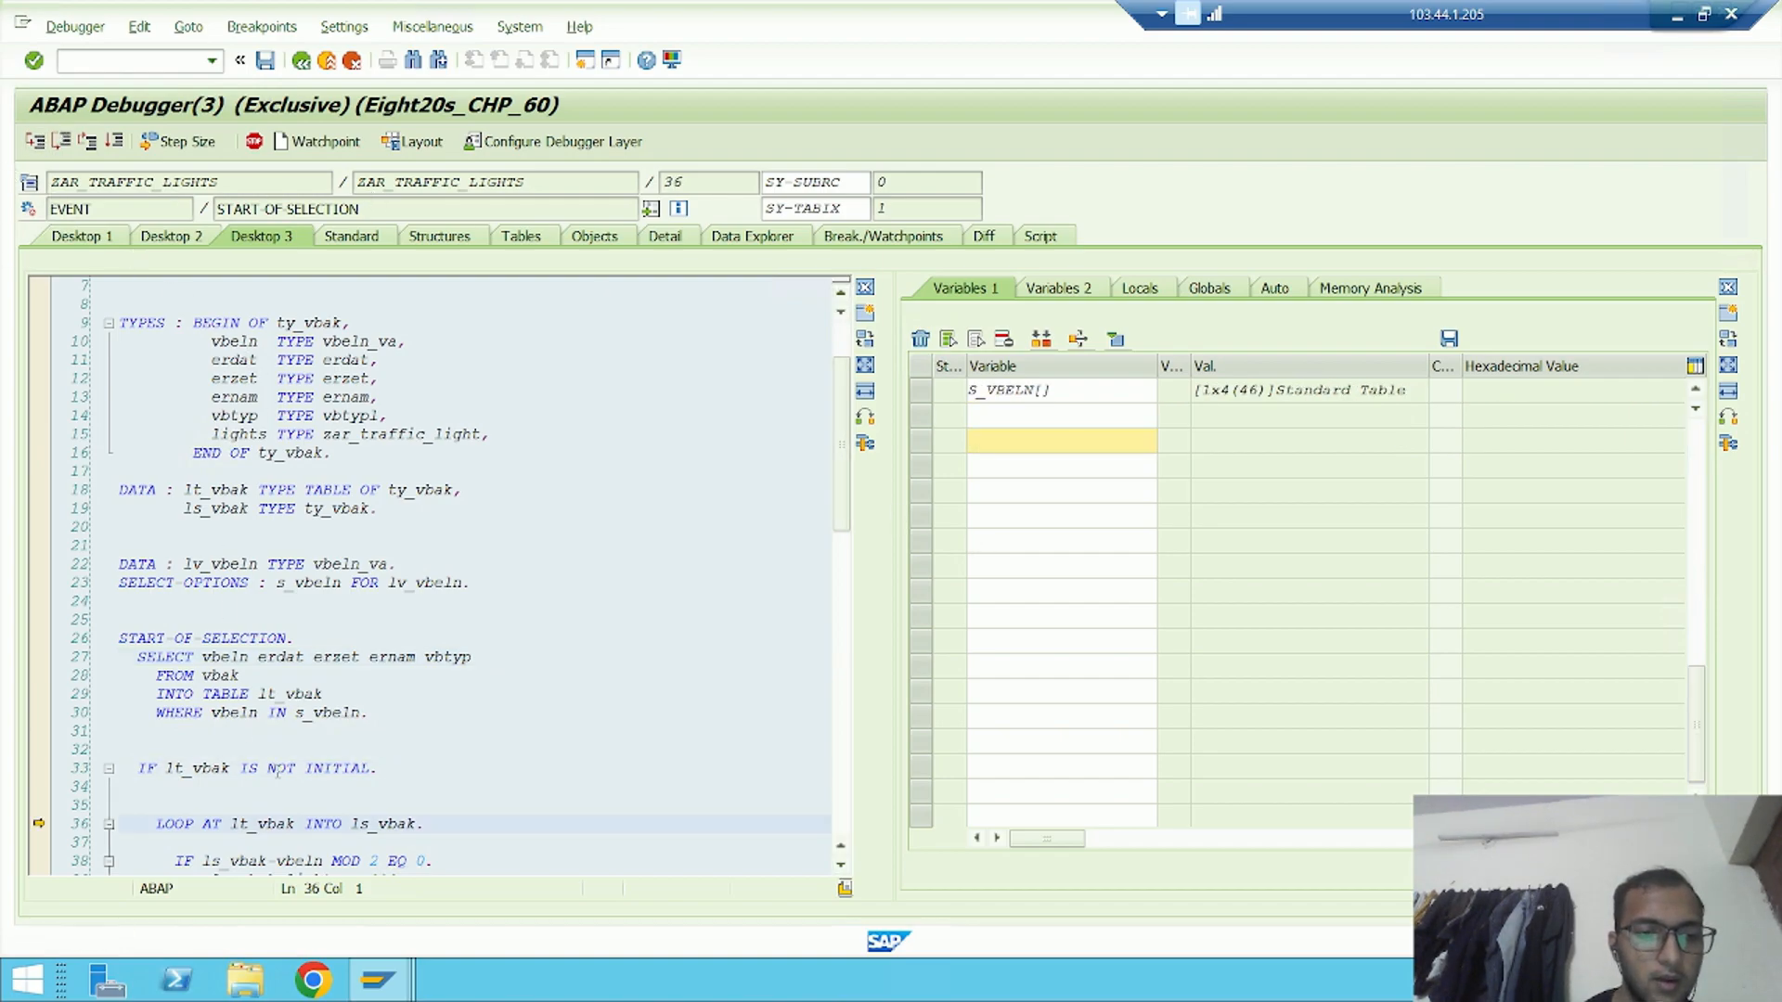
scroll(755, 576, down, 7)
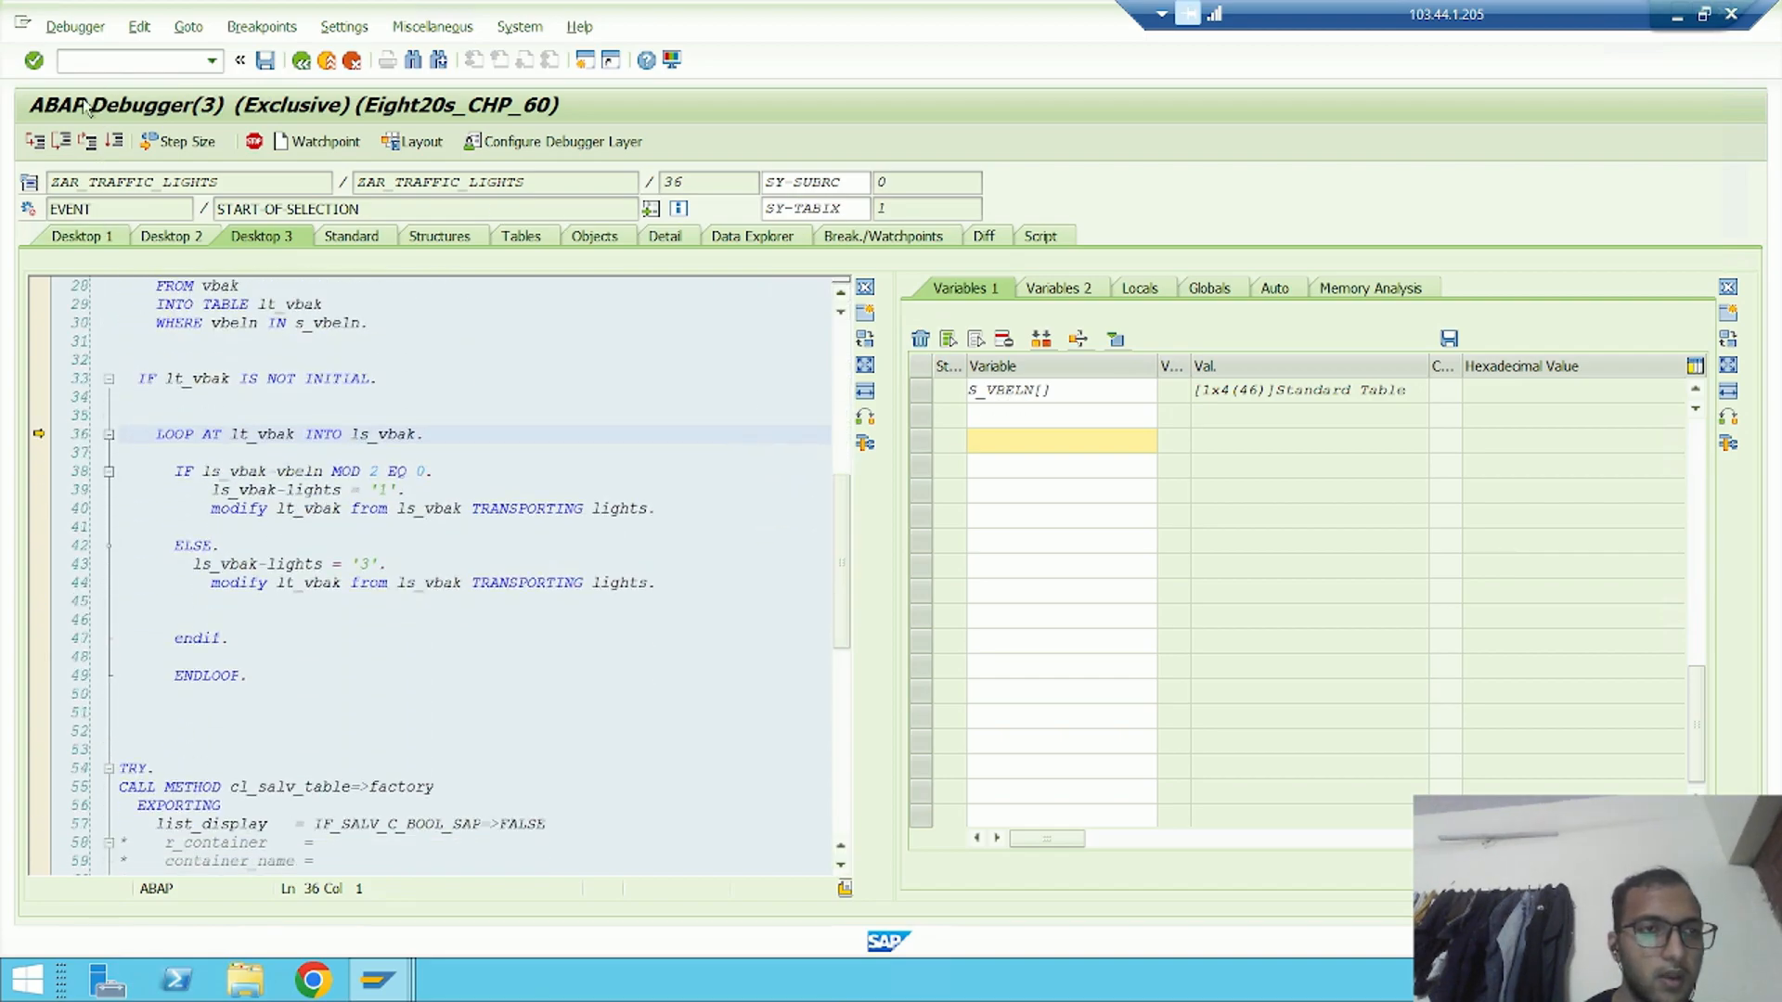
Execute the loop over lt_vbak statement by statement through its first records up to the ELSE branch
click(60, 141)
click(60, 141)
click(60, 141)
click(60, 141)
click(60, 141)
click(60, 141)
click(60, 141)
click(60, 141)
click(60, 141)
click(61, 141)
click(61, 141)
click(60, 141)
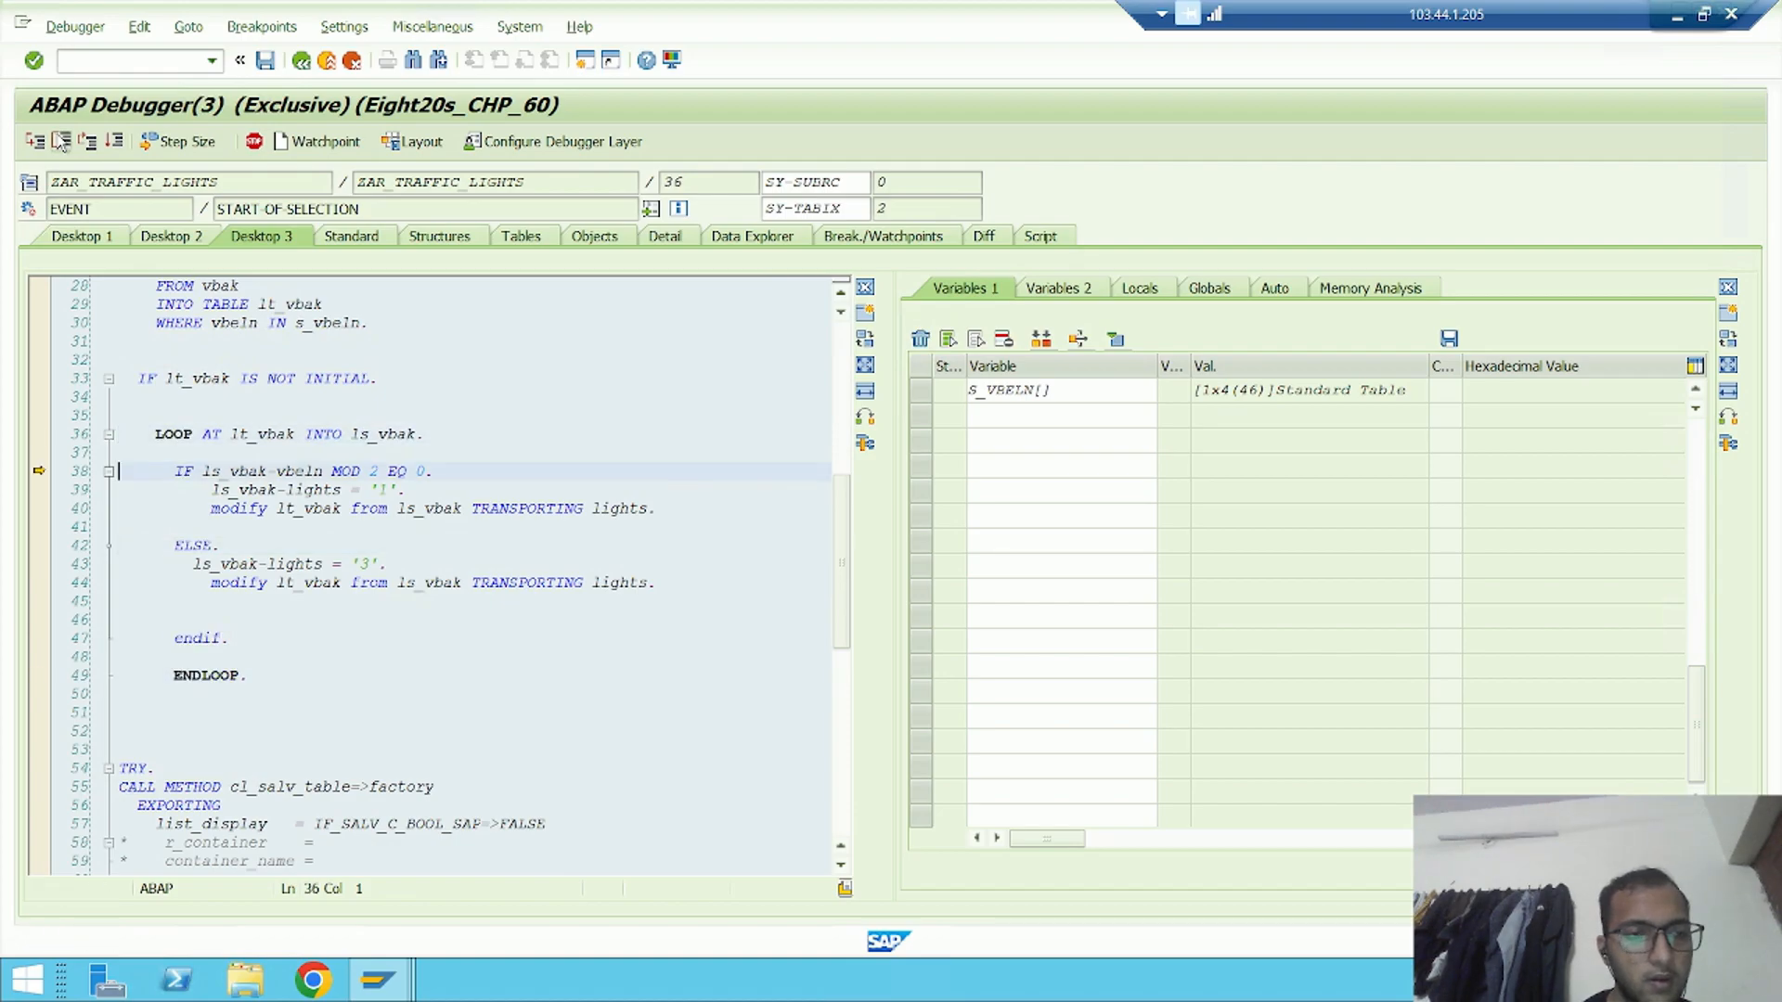
click(61, 141)
click(60, 141)
click(60, 141)
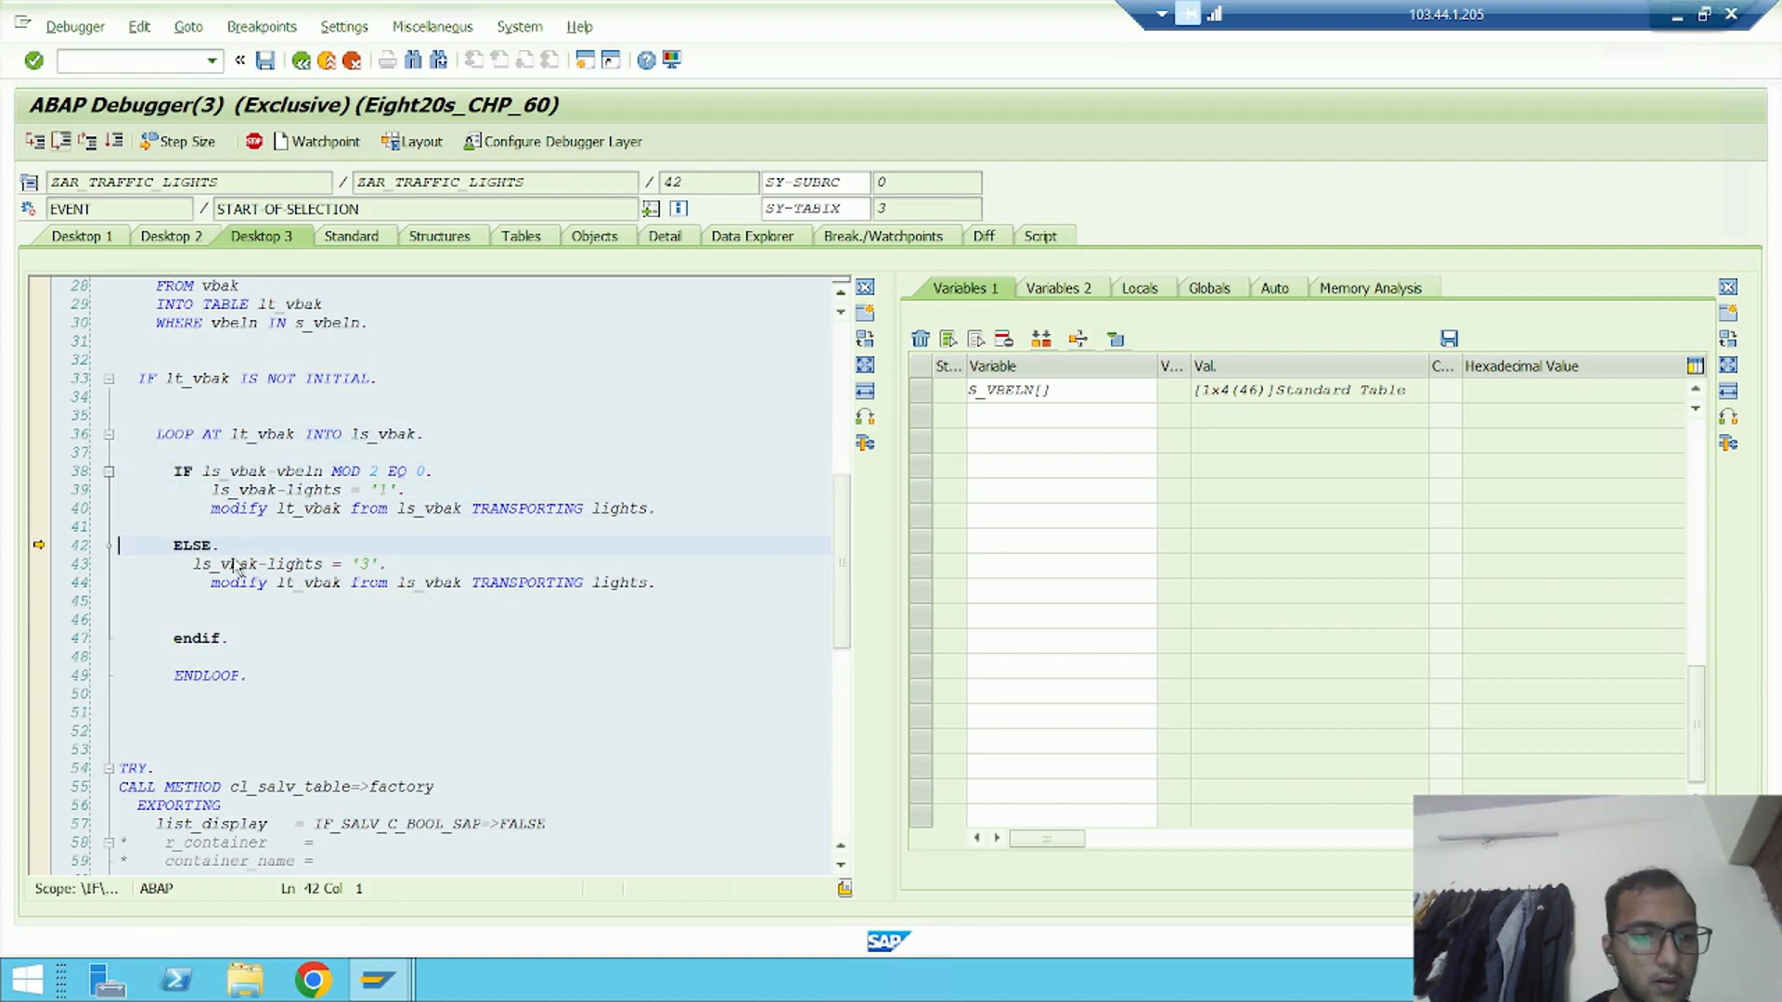
Jump execution out of the loop to the TRY statement on line 54 with Goto Statement
scroll(148, 501, down, 5)
click(148, 490)
right_click(149, 490)
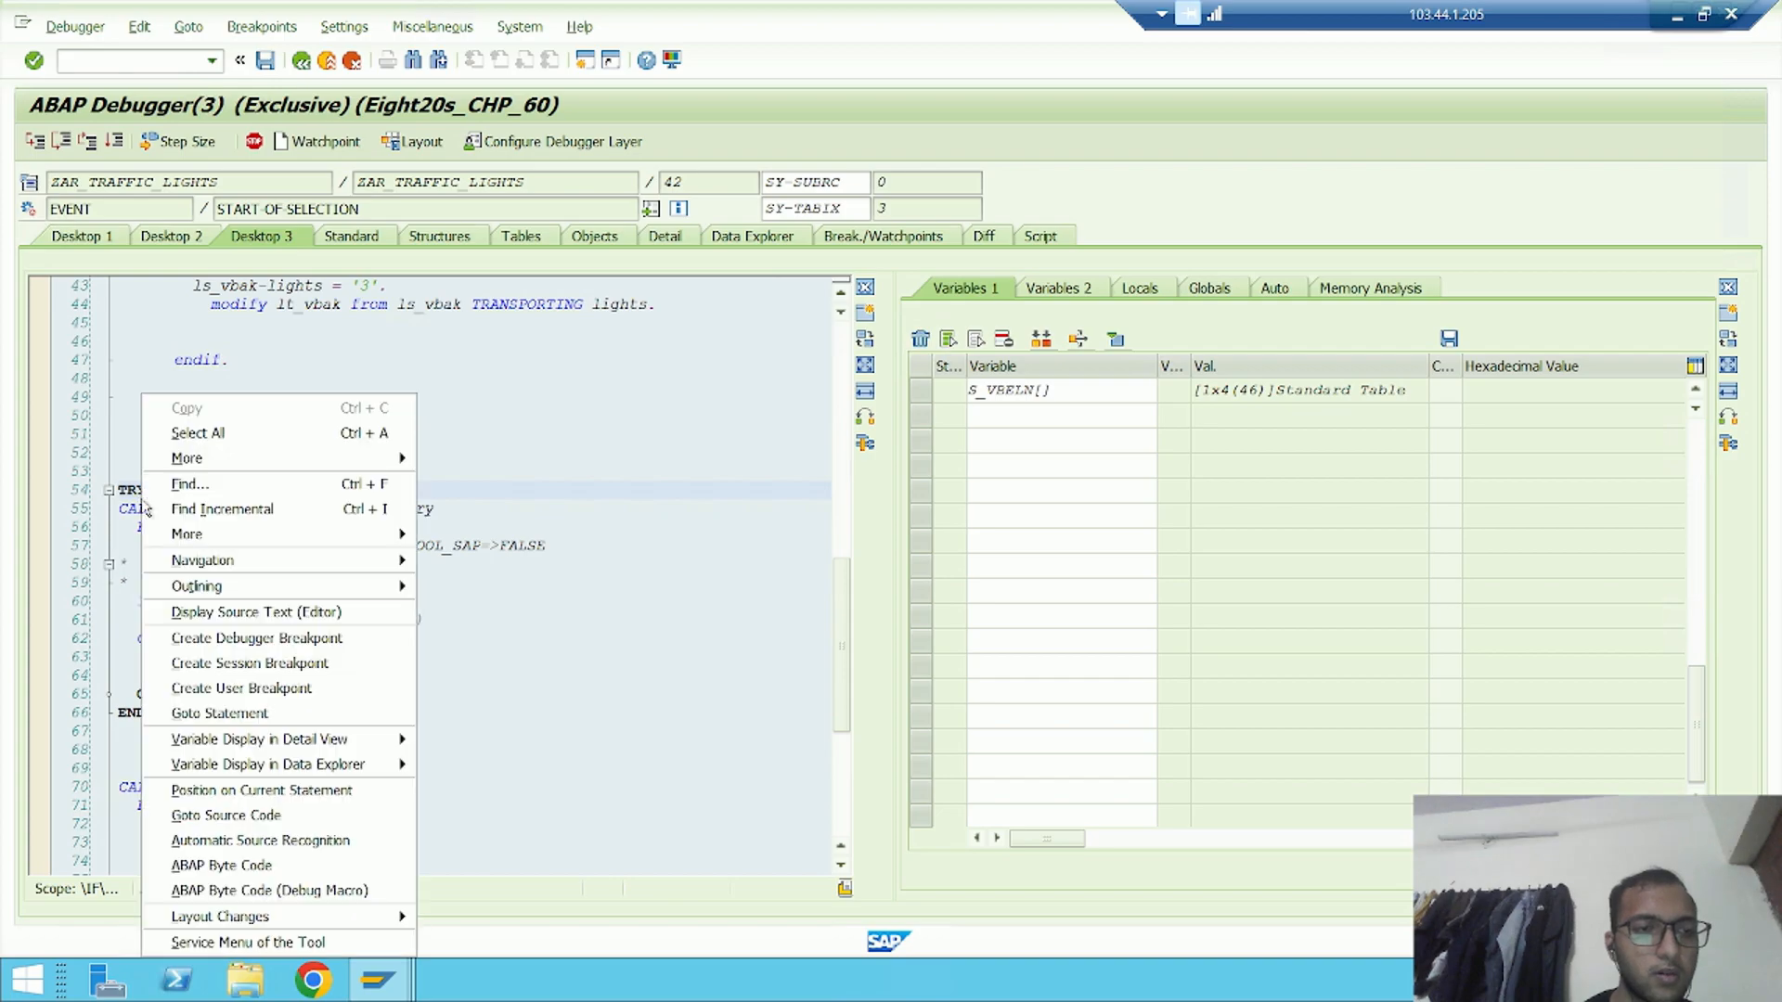
click(238, 712)
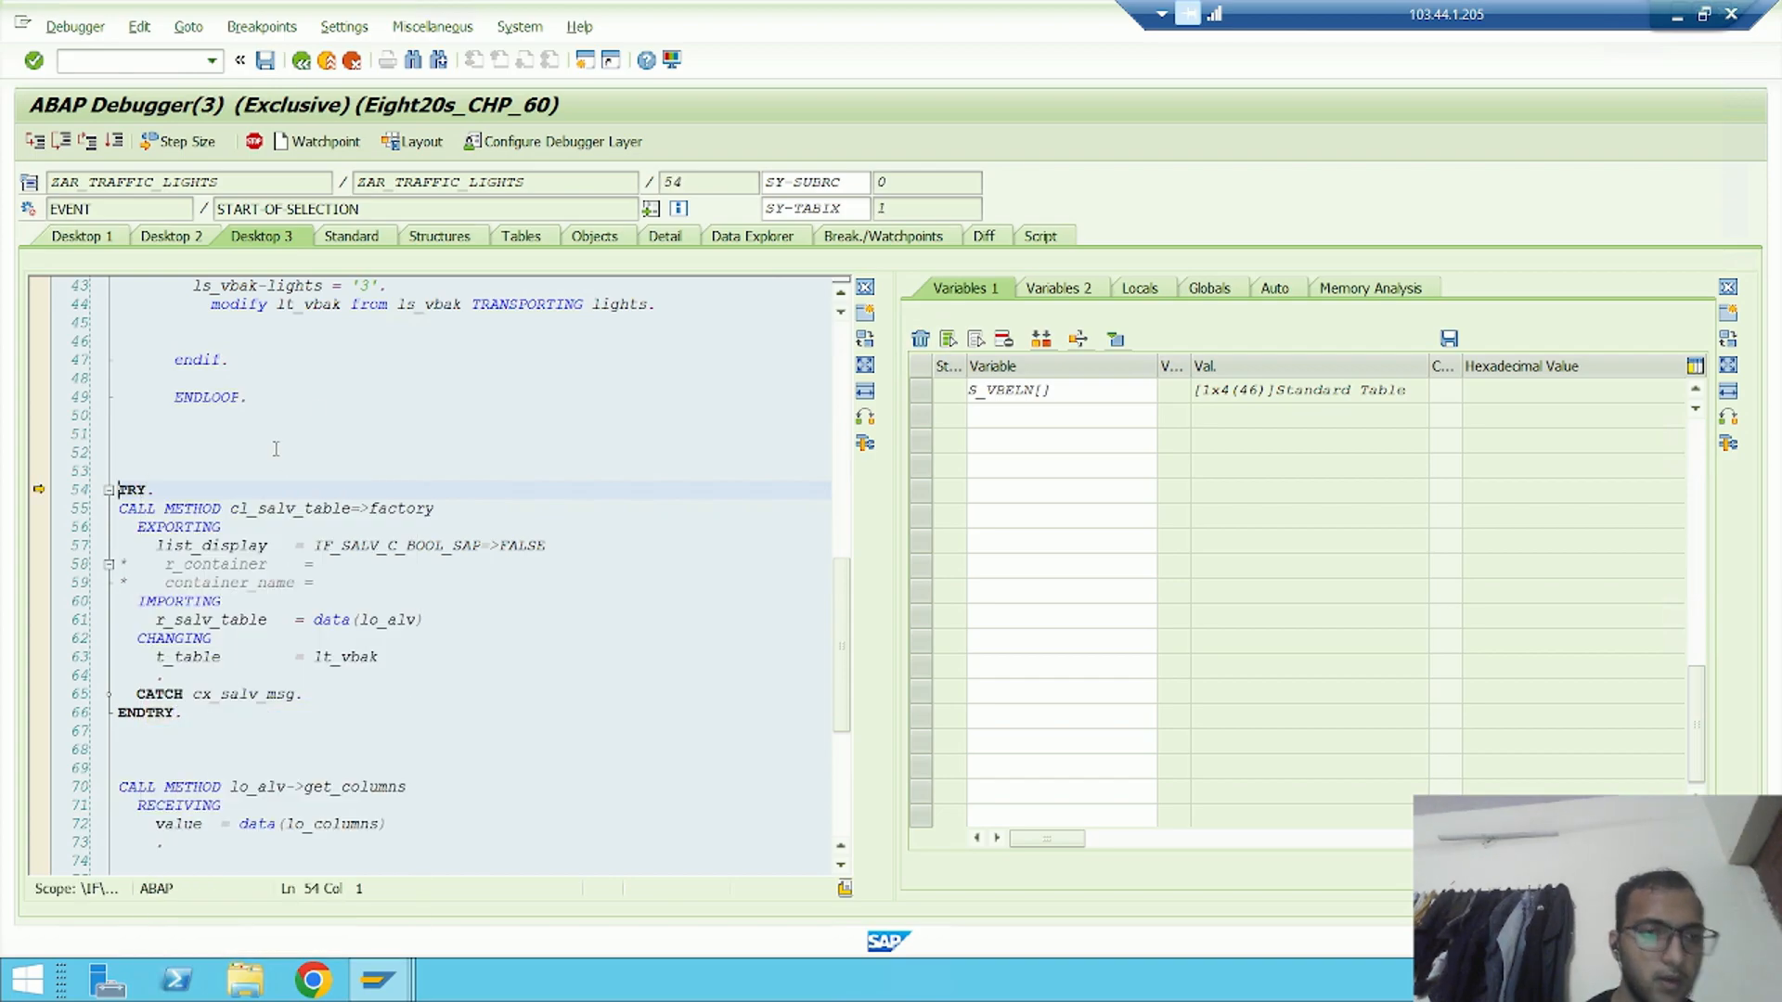
Inspect the contents of internal table lt_vbak, including its LIGHTS column, and return to the code
scroll(575, 625, up, 6)
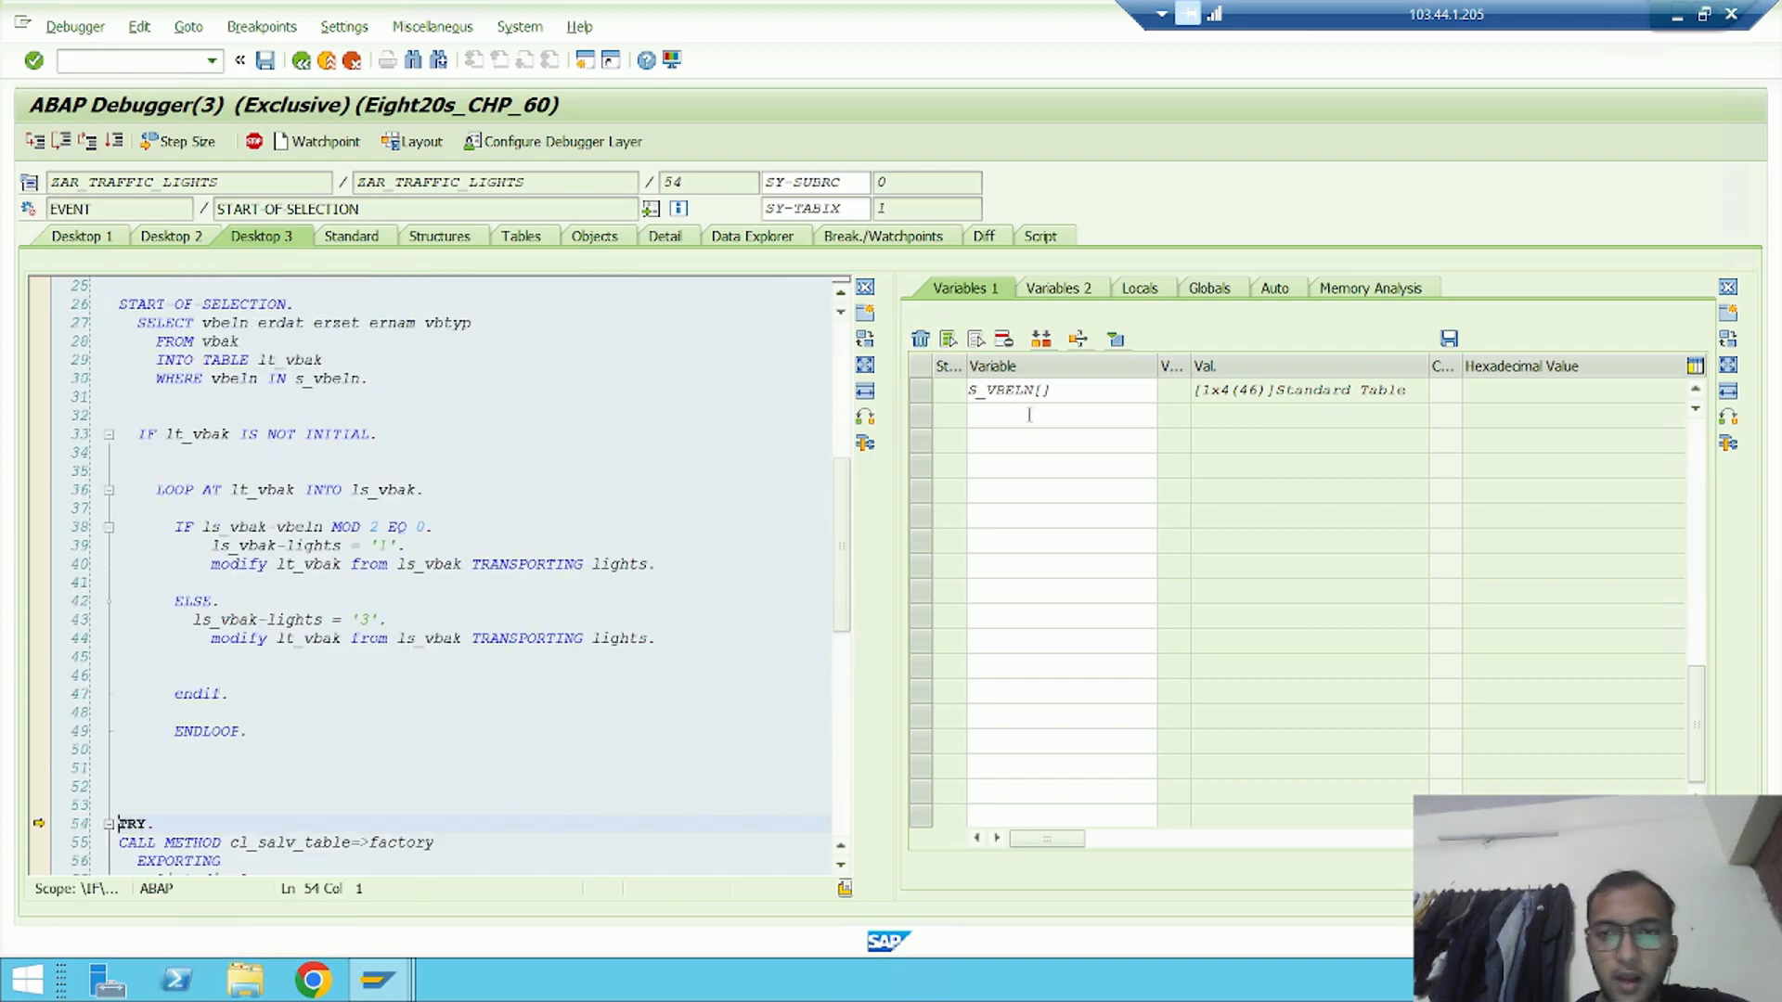
double_click(309, 361)
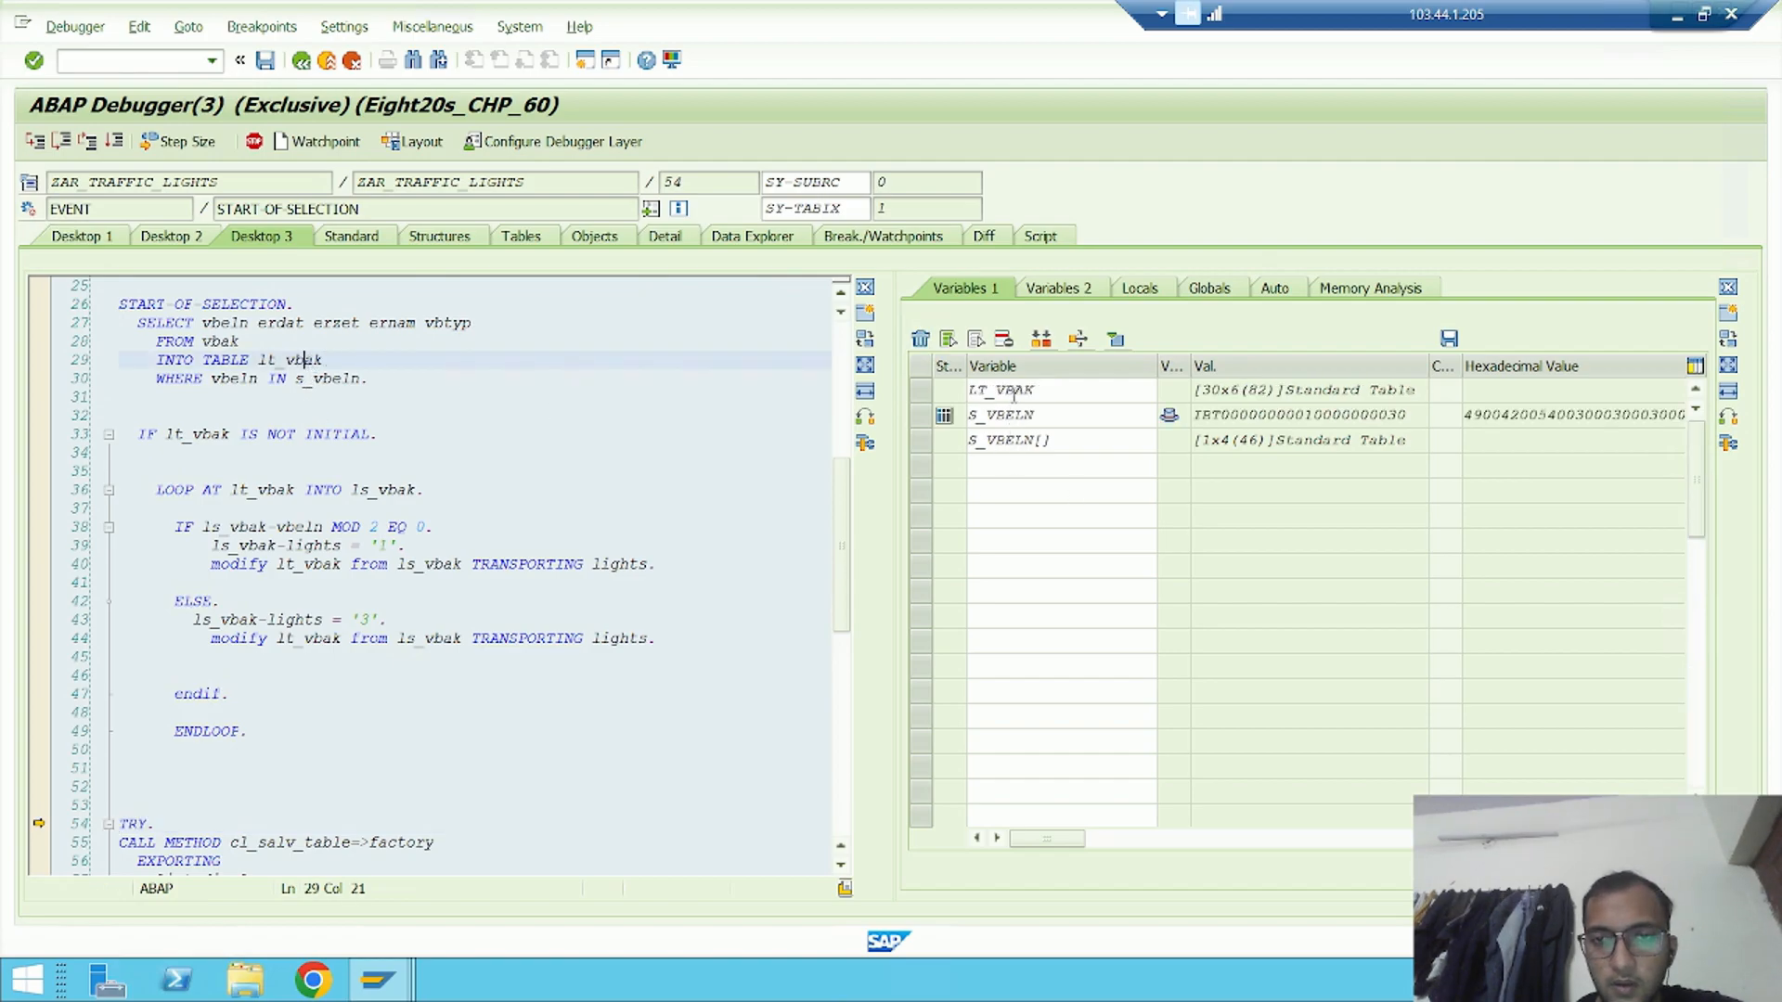
double_click(1014, 391)
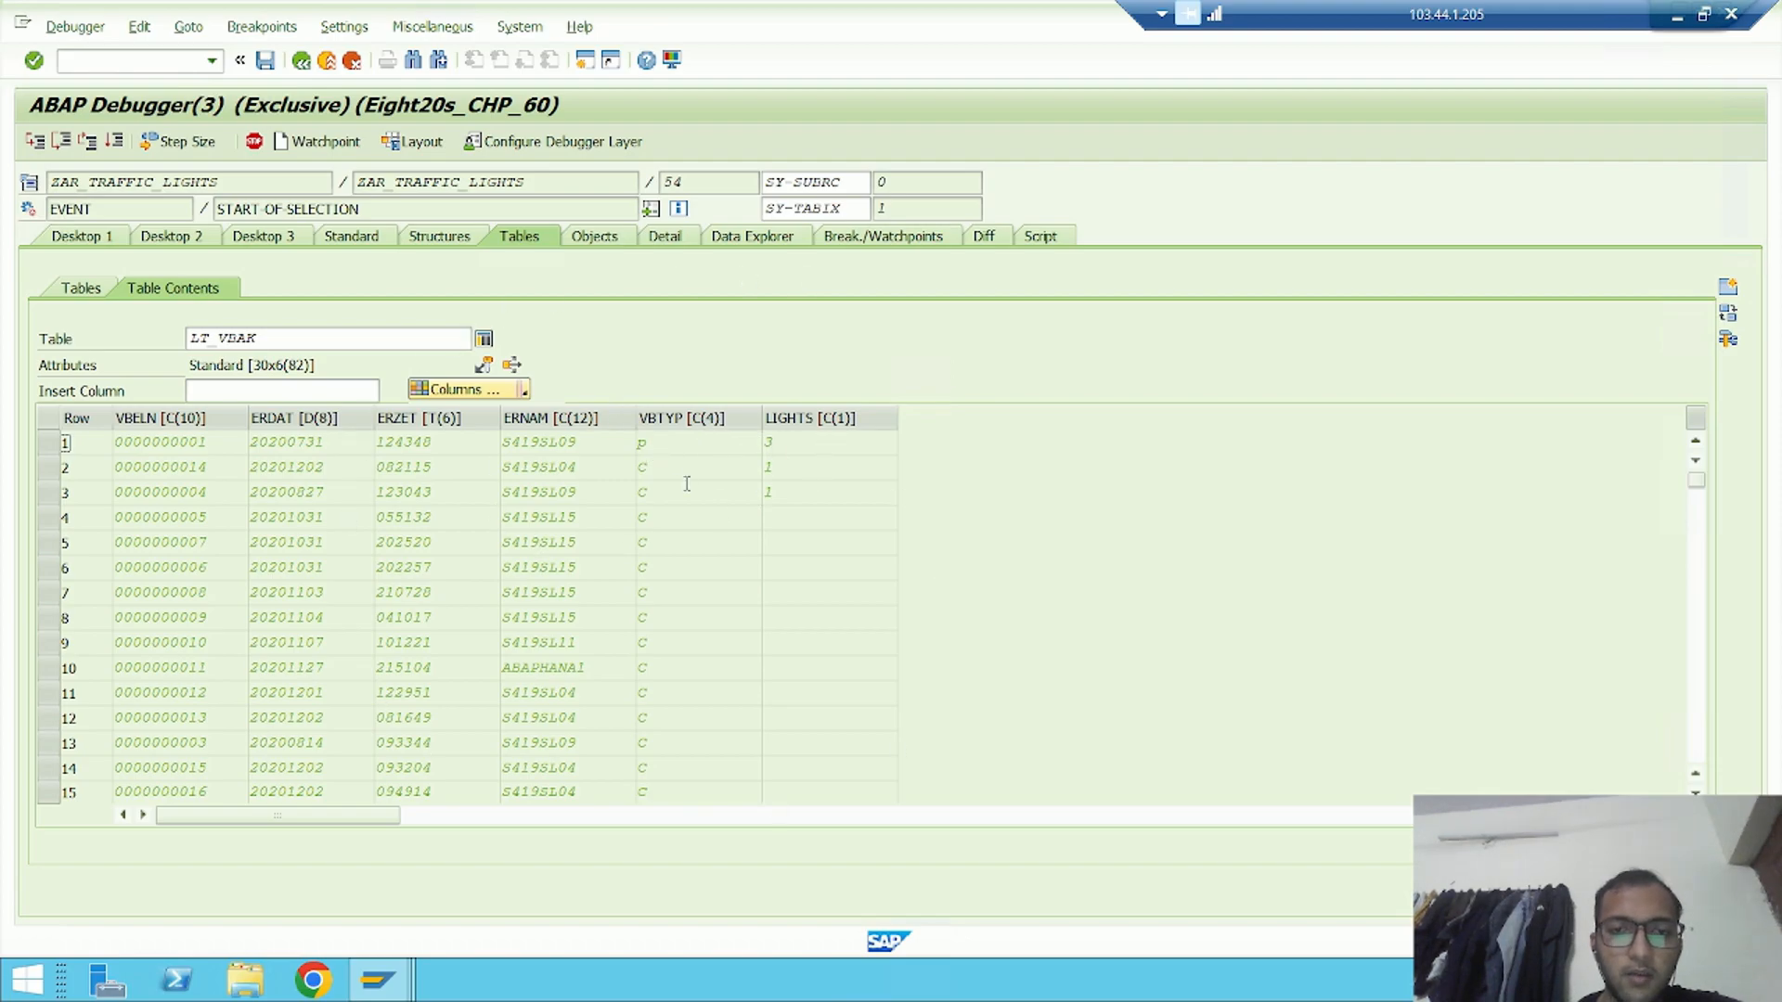
click(258, 239)
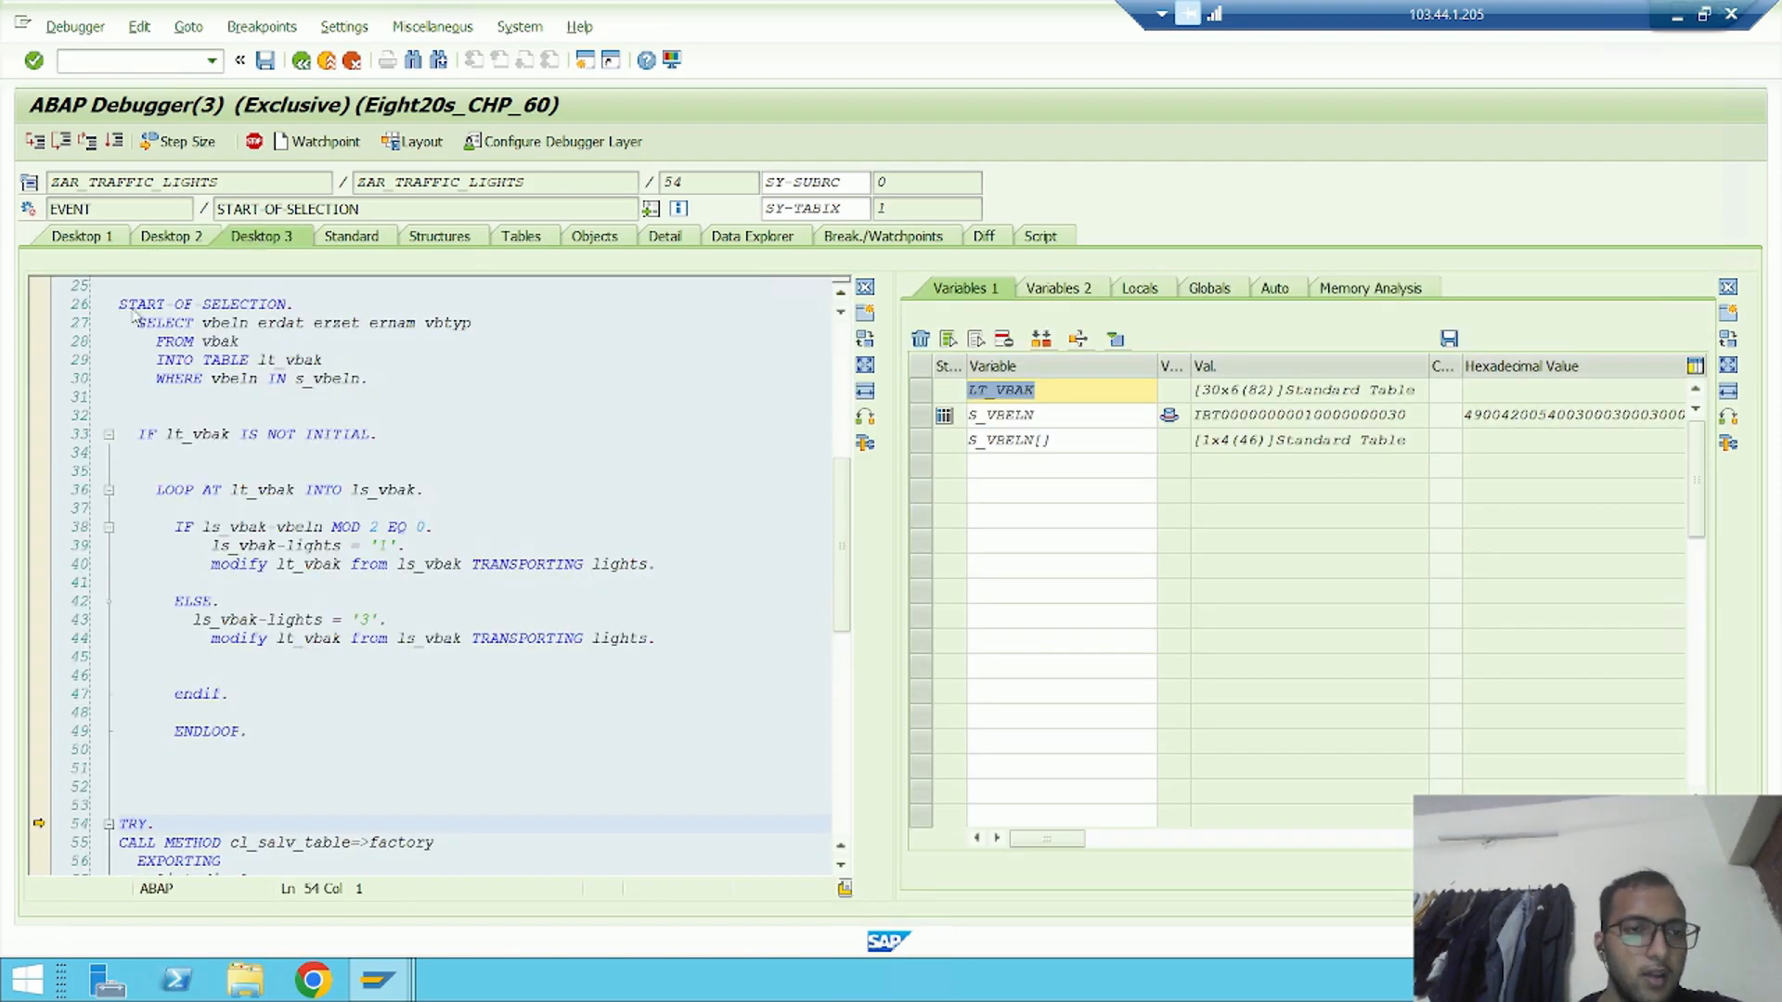
Continue execution to the end of the debugged job, and return to the start of the Notion debugging notes
click(121, 143)
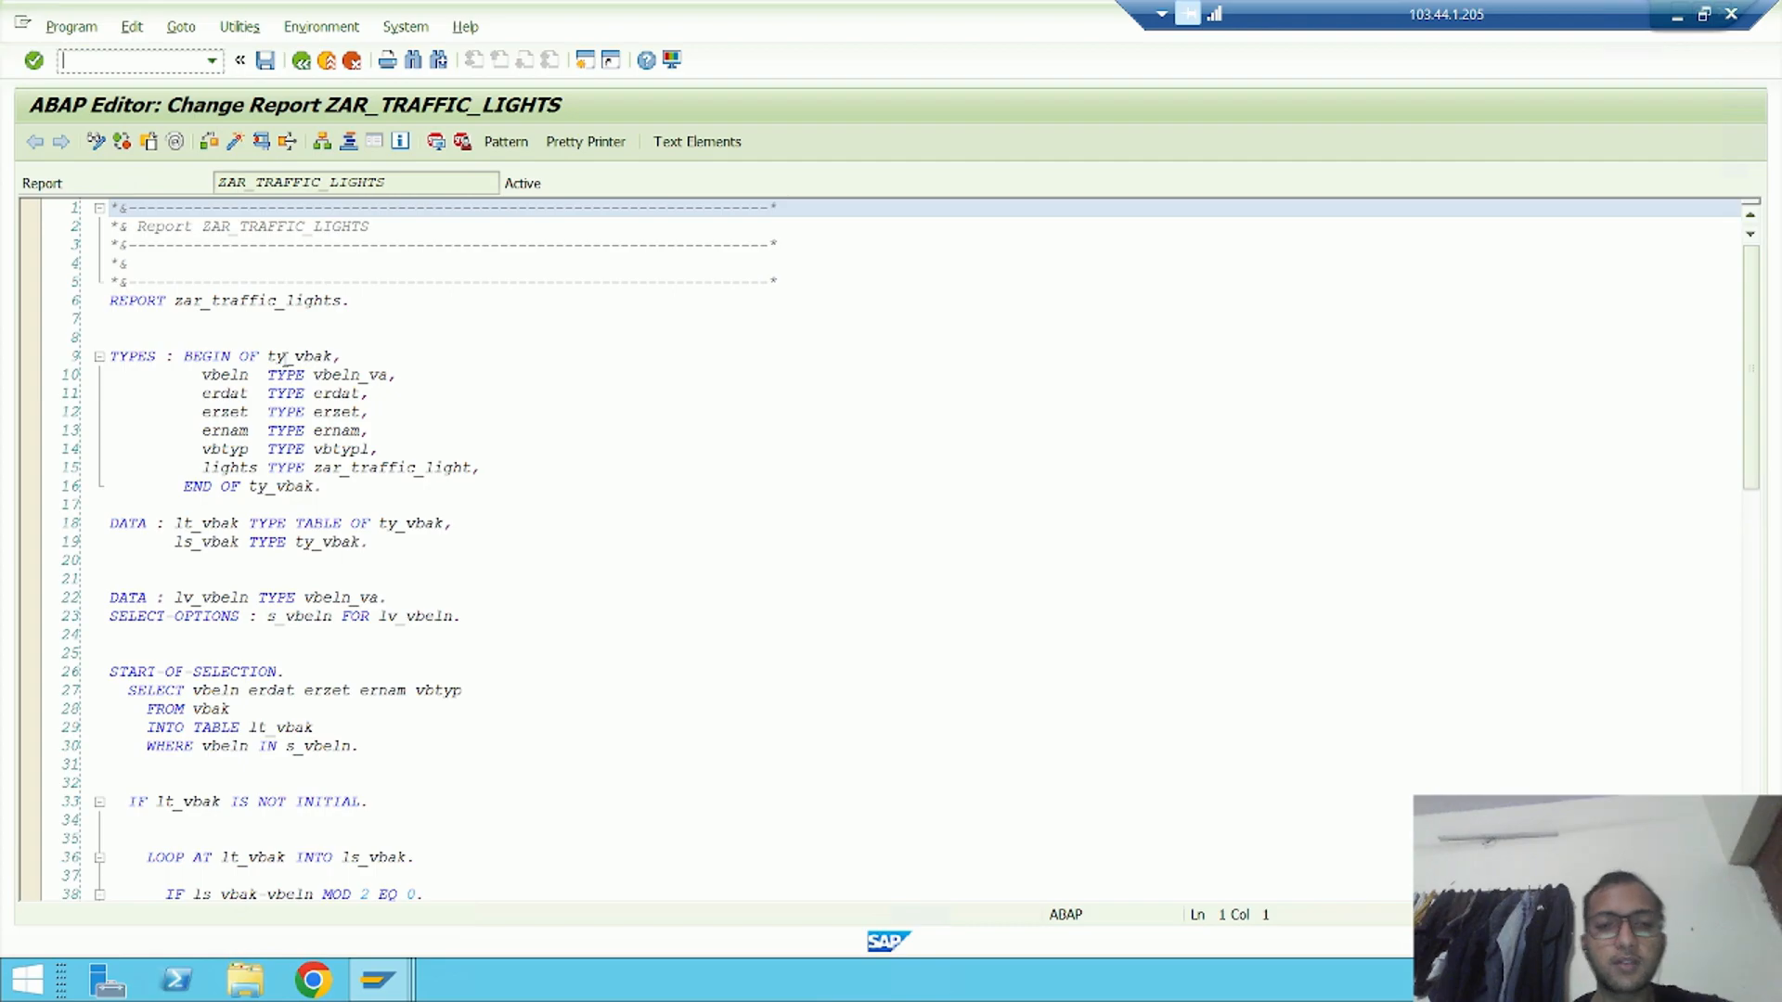
click(1674, 14)
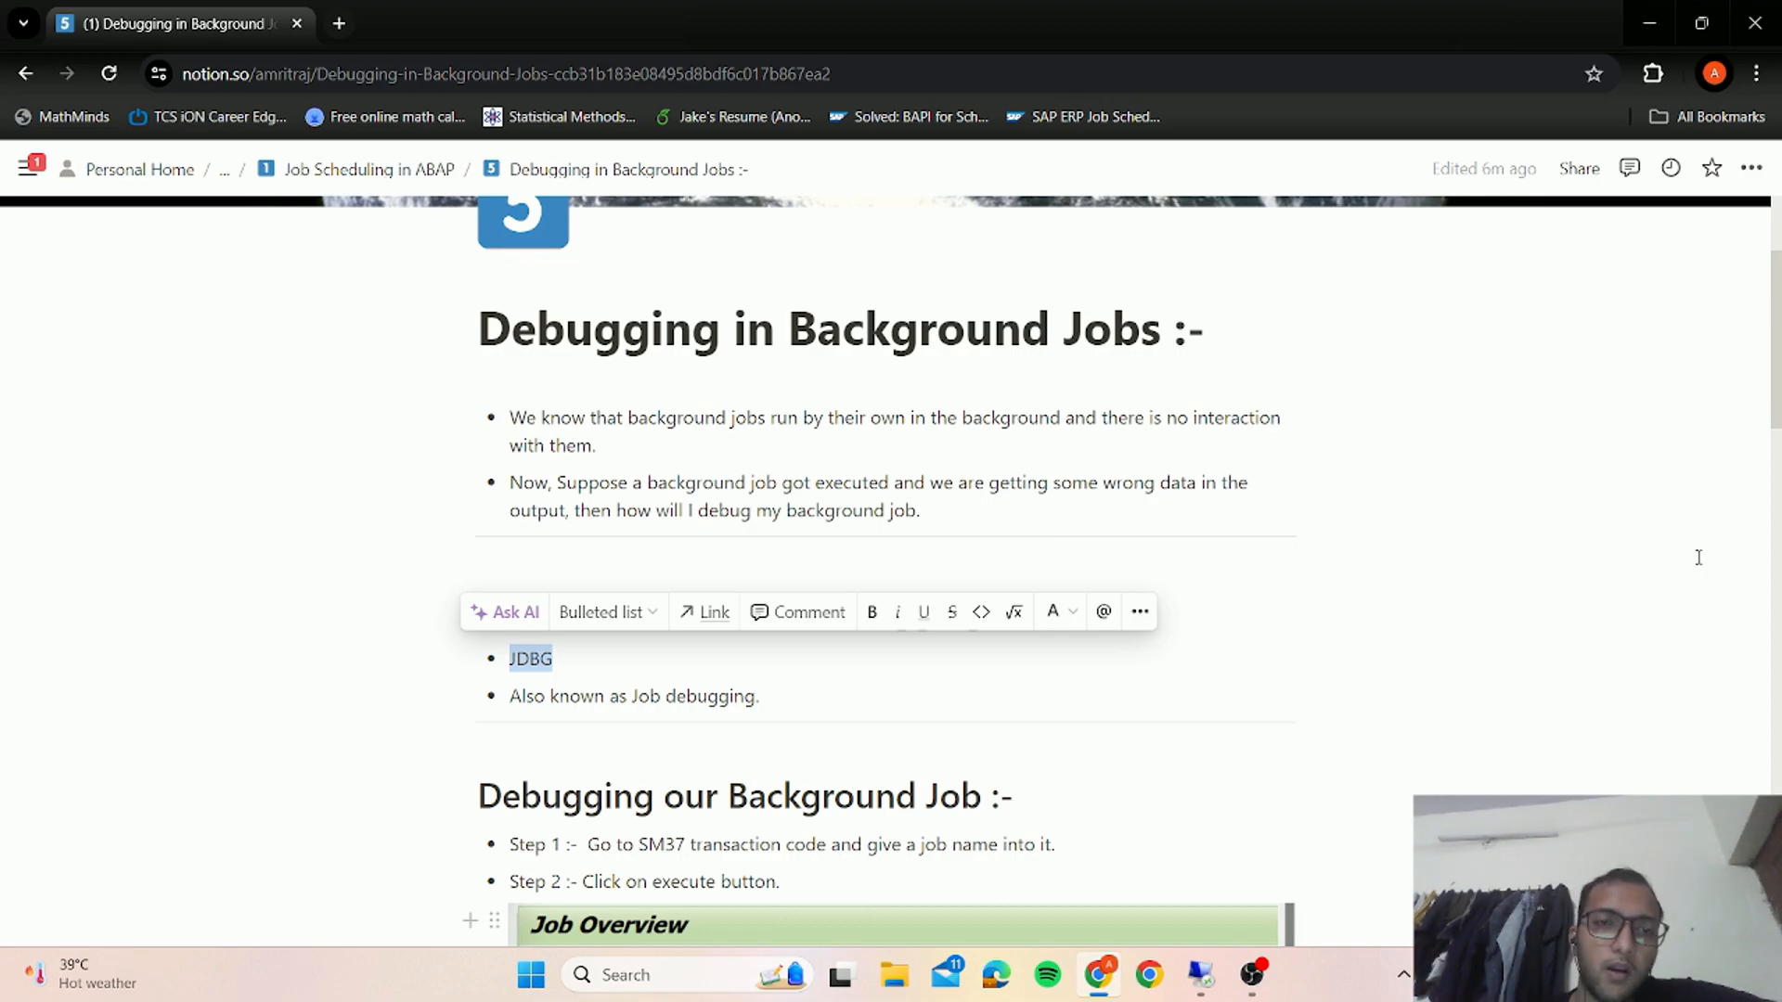
scroll(1558, 732, up, 3)
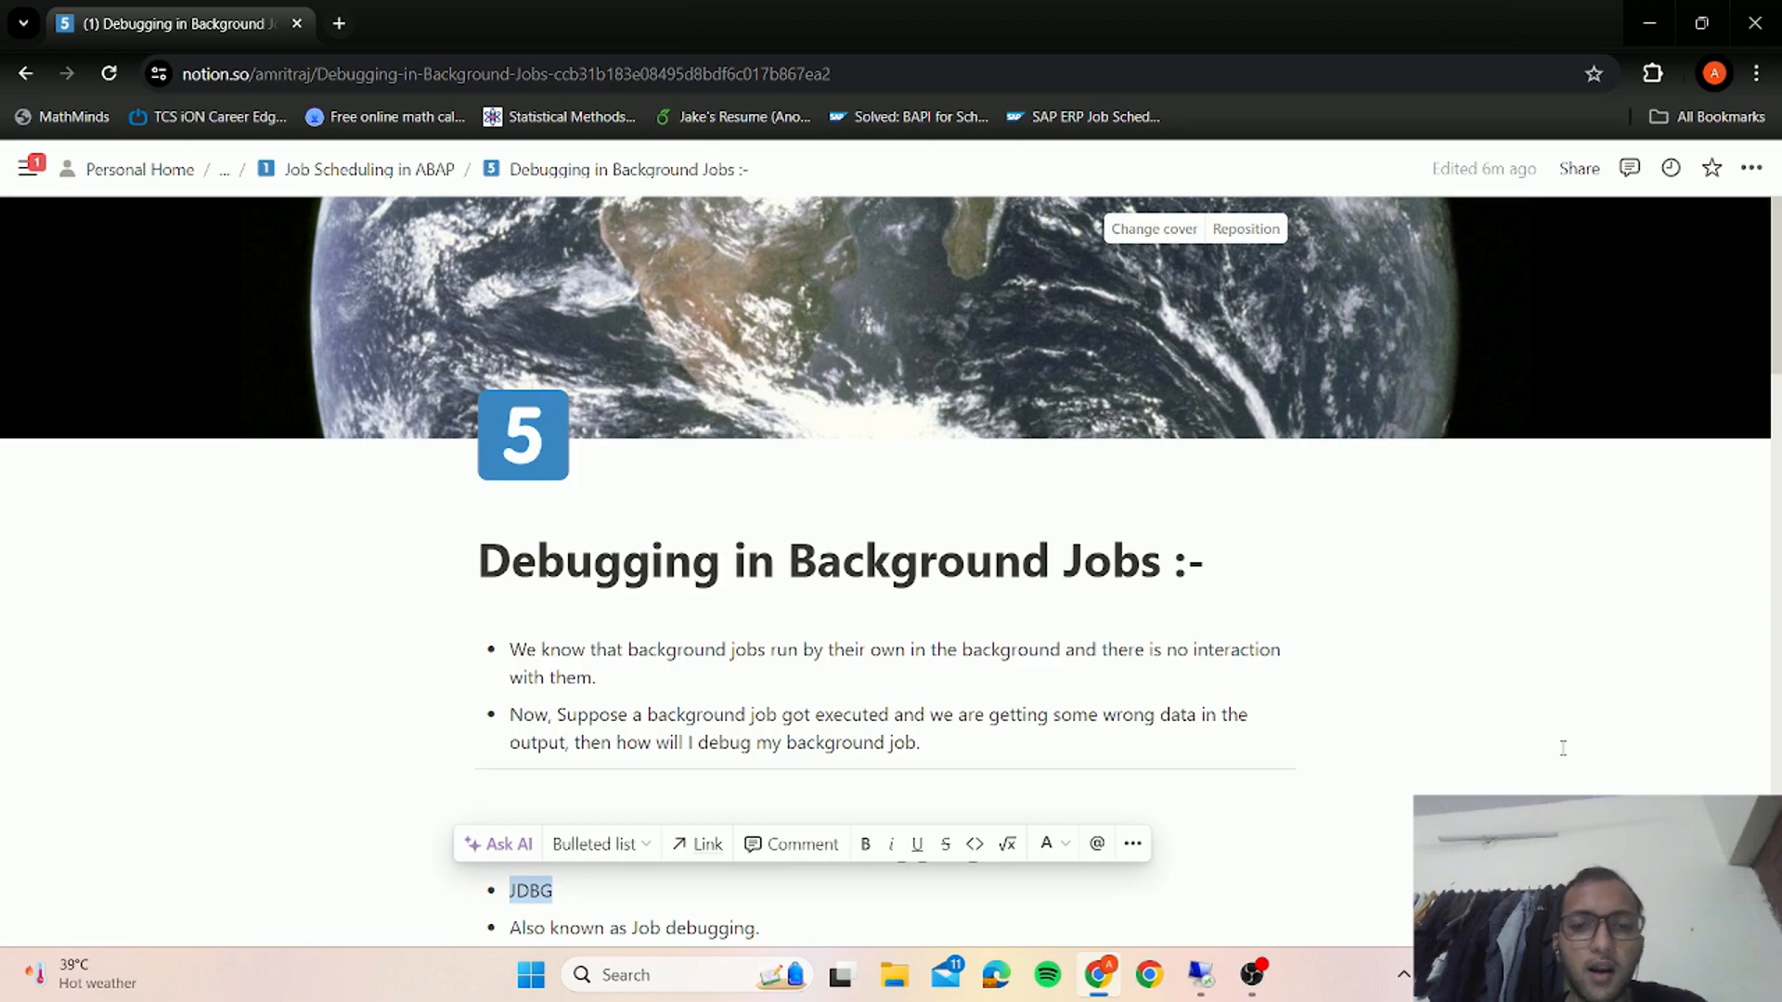